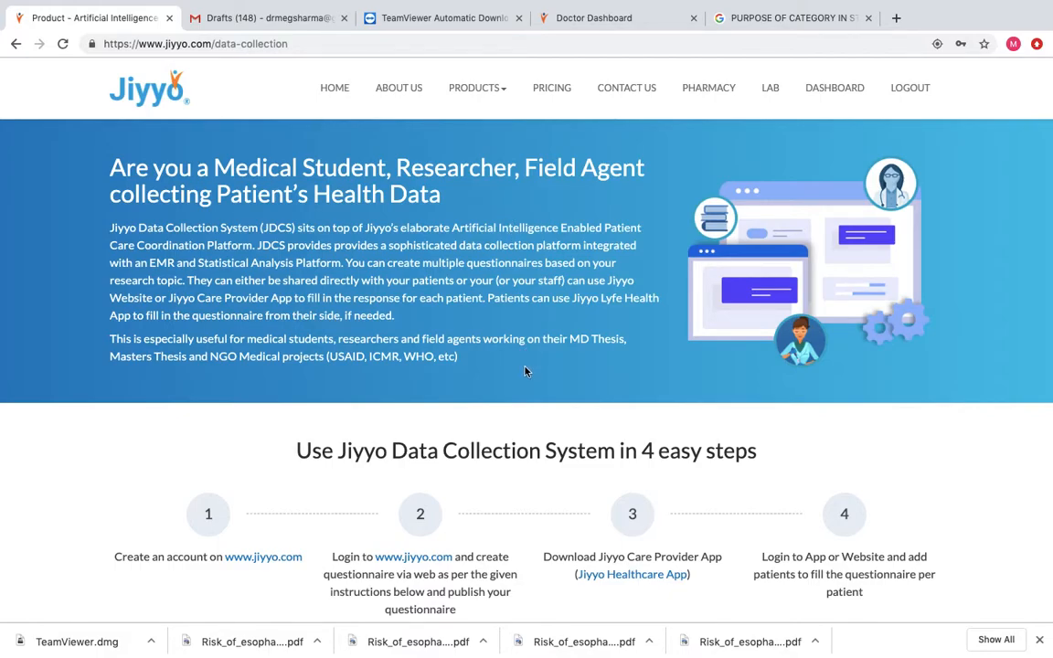
Sign out of the account and go to the registration page.
scroll(525, 371, "down", 1)
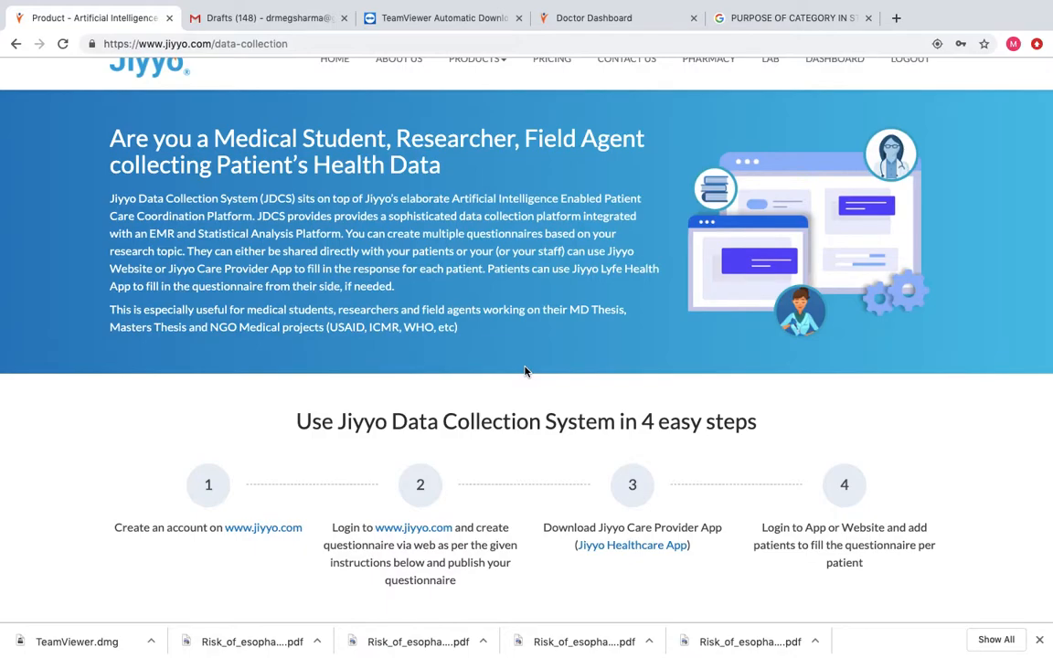
scroll(525, 370, "up", 1)
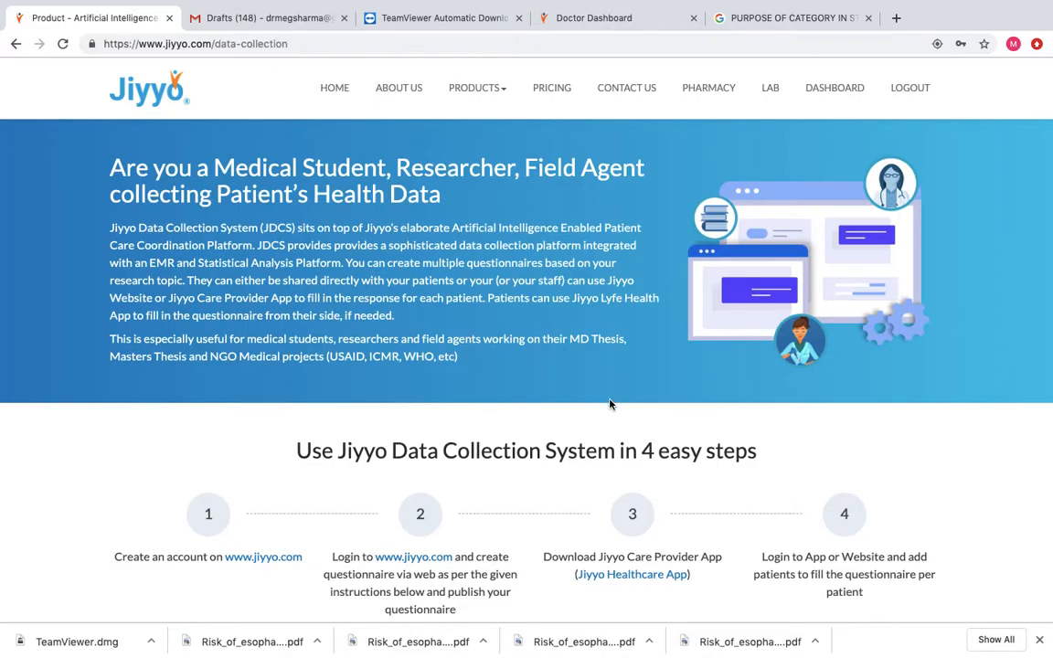
scroll(609, 404, "down", 5)
scroll(610, 404, "down", 6)
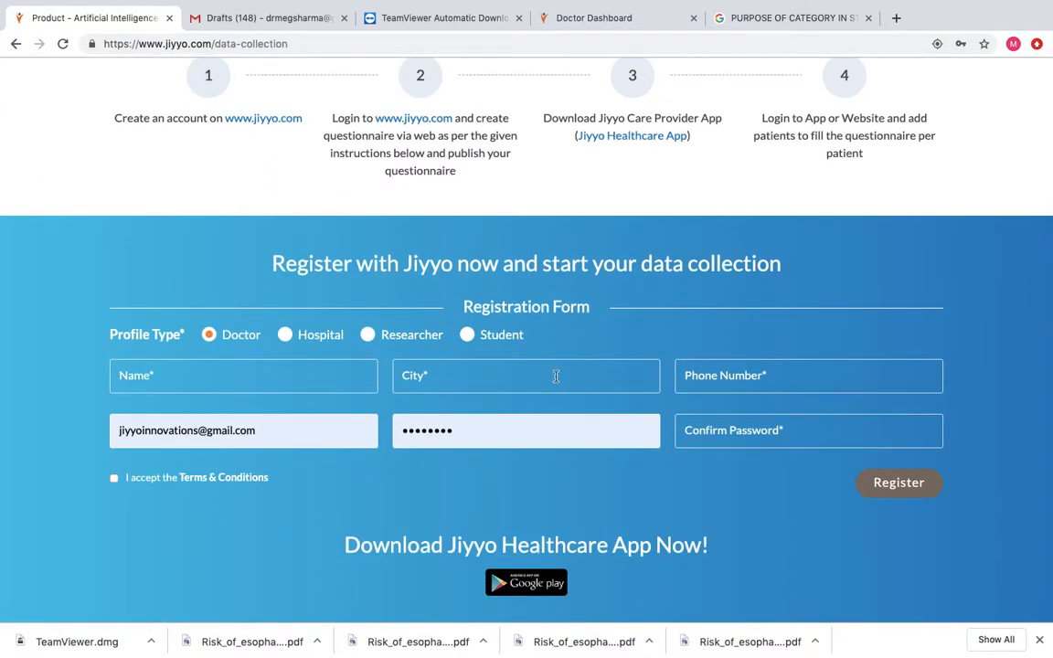
scroll(791, 305, "up", 4)
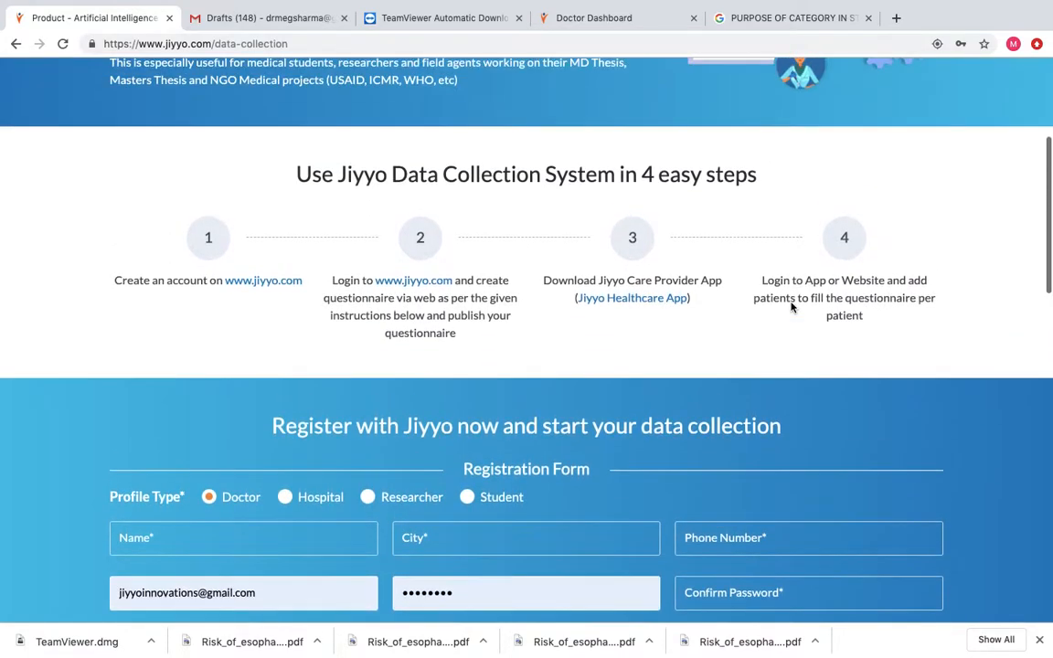
scroll(791, 306, "up", 6)
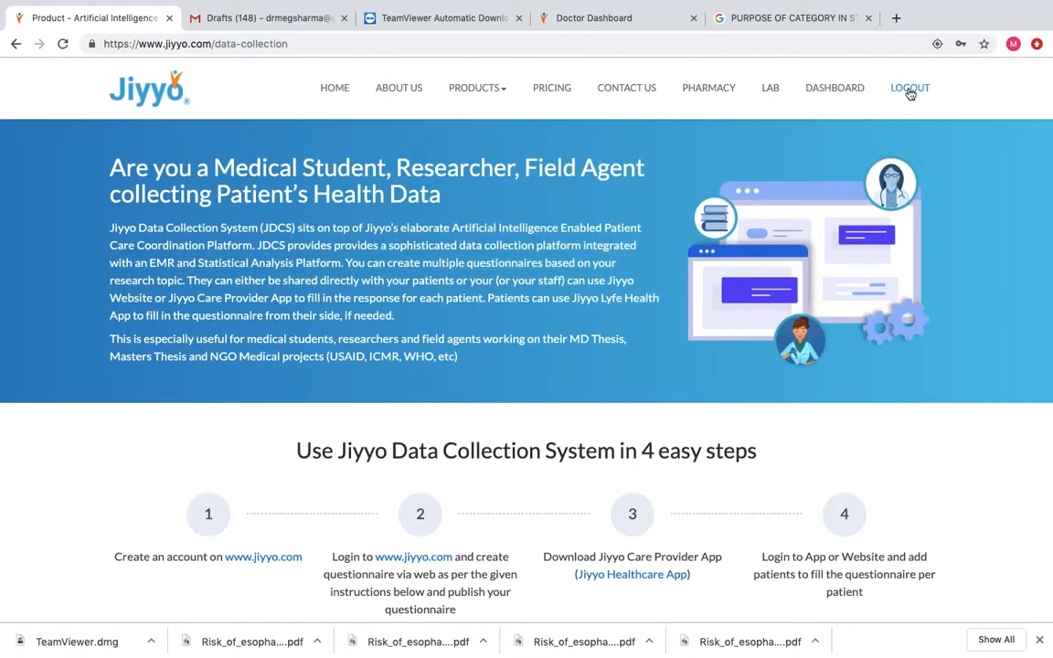
left_click(911, 91)
left_click(833, 91)
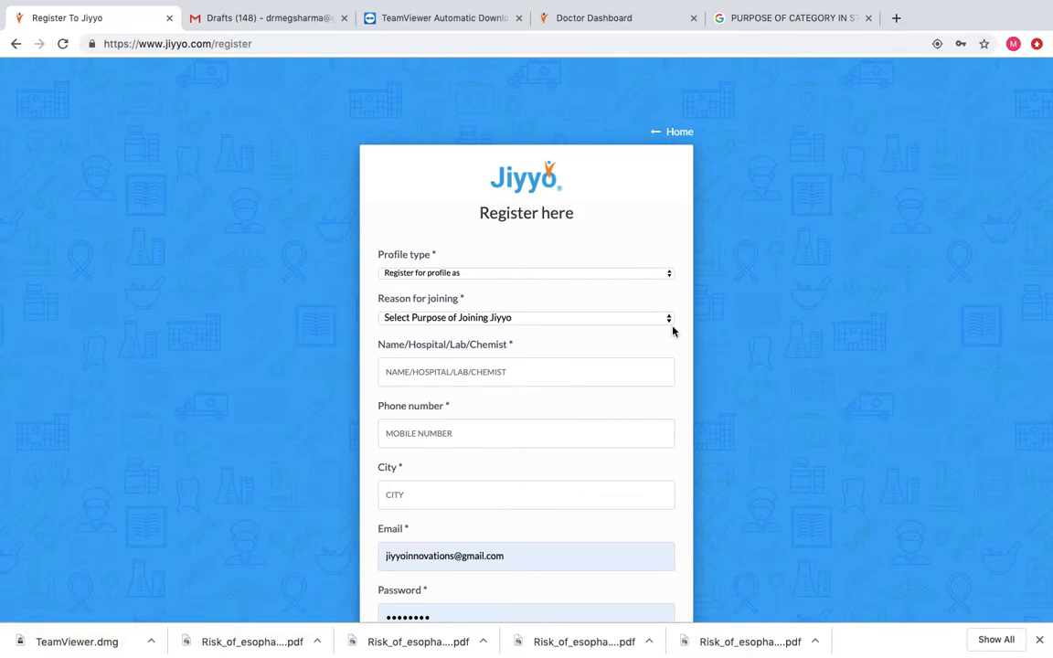
Pick Researcher as profile type and Data Collection as reason, then return home.
left_click(668, 275)
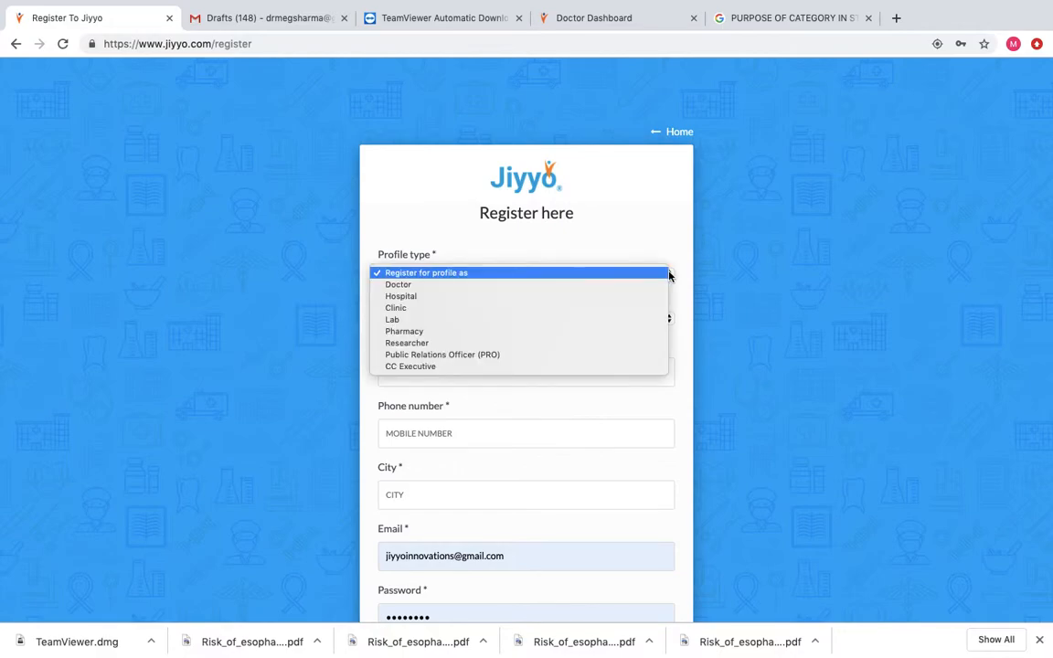
left_click(580, 345)
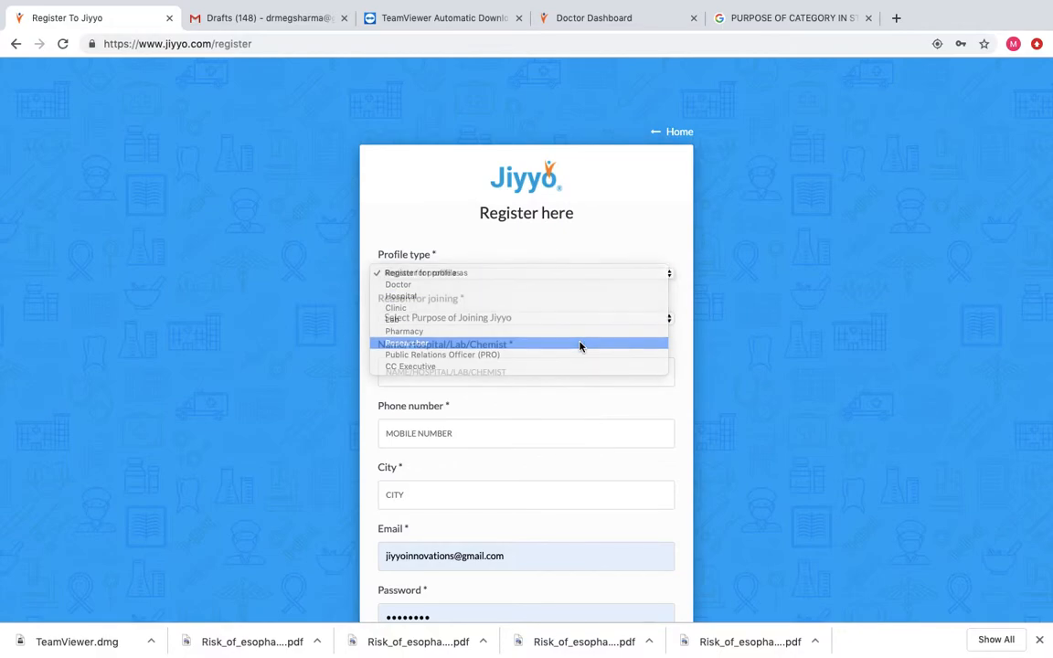
left_click(670, 319)
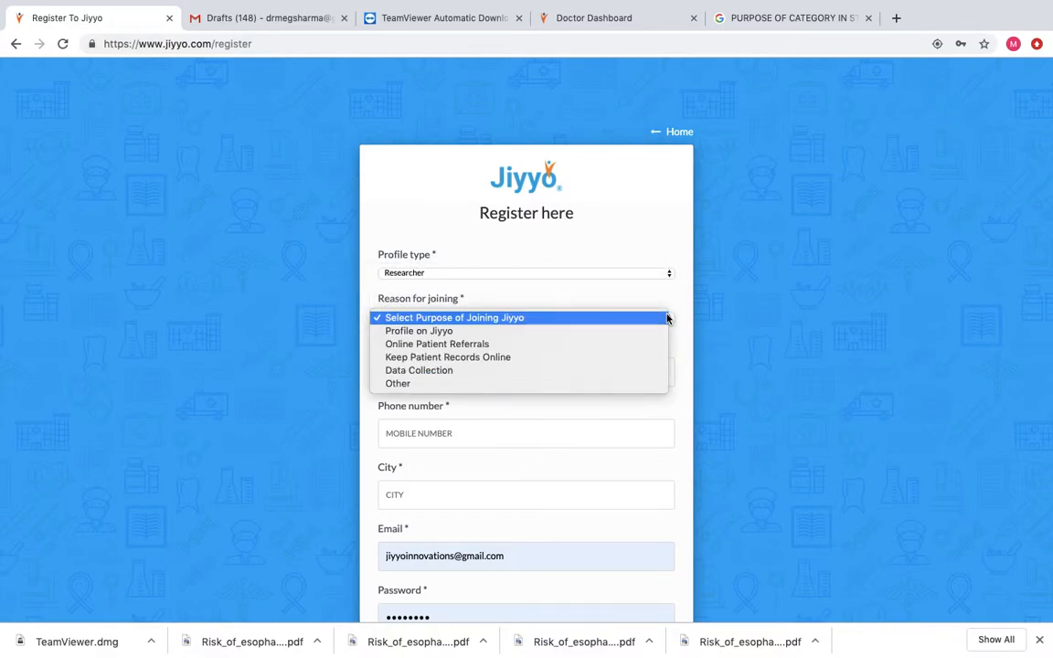
left_click(514, 370)
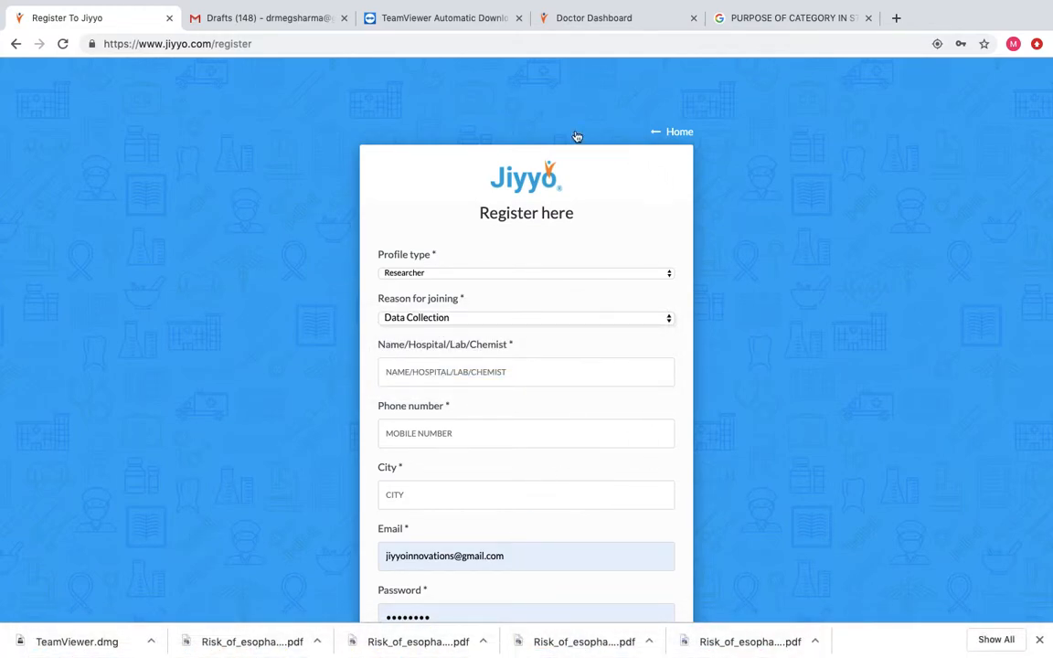
left_click(670, 135)
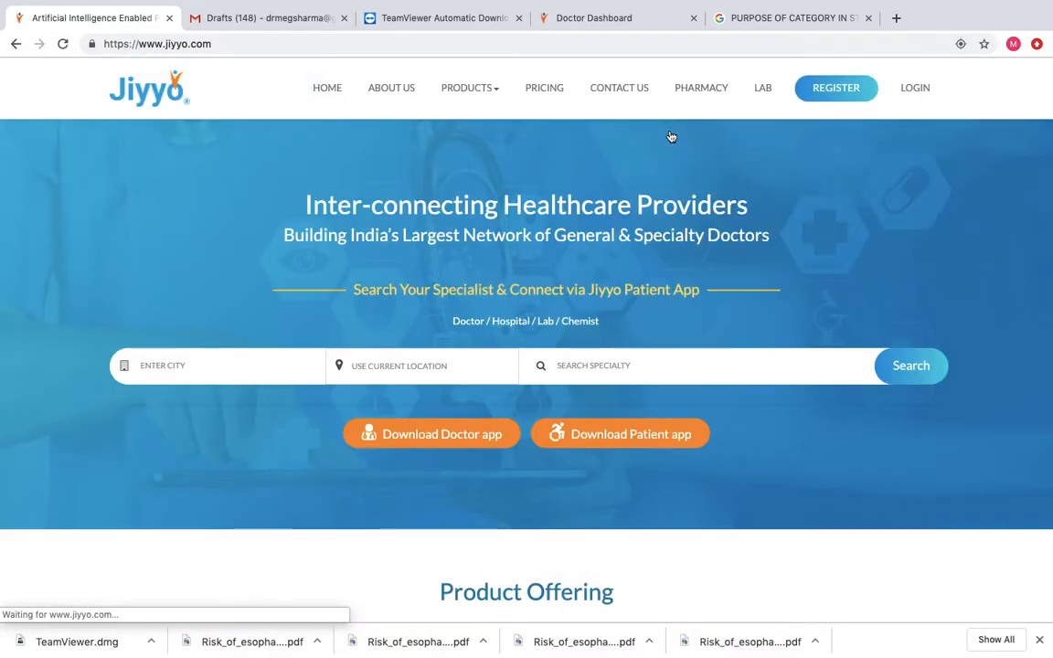
Log in, switch to the Doctor Dashboard, and start a new questionnaire.
left_click(912, 88)
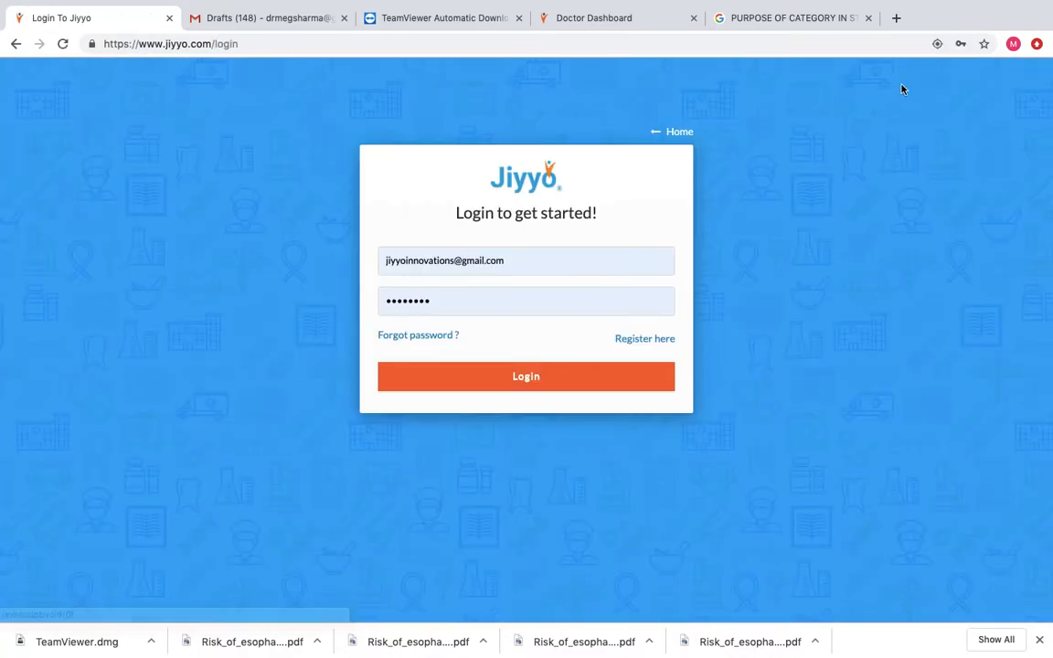
left_click(607, 20)
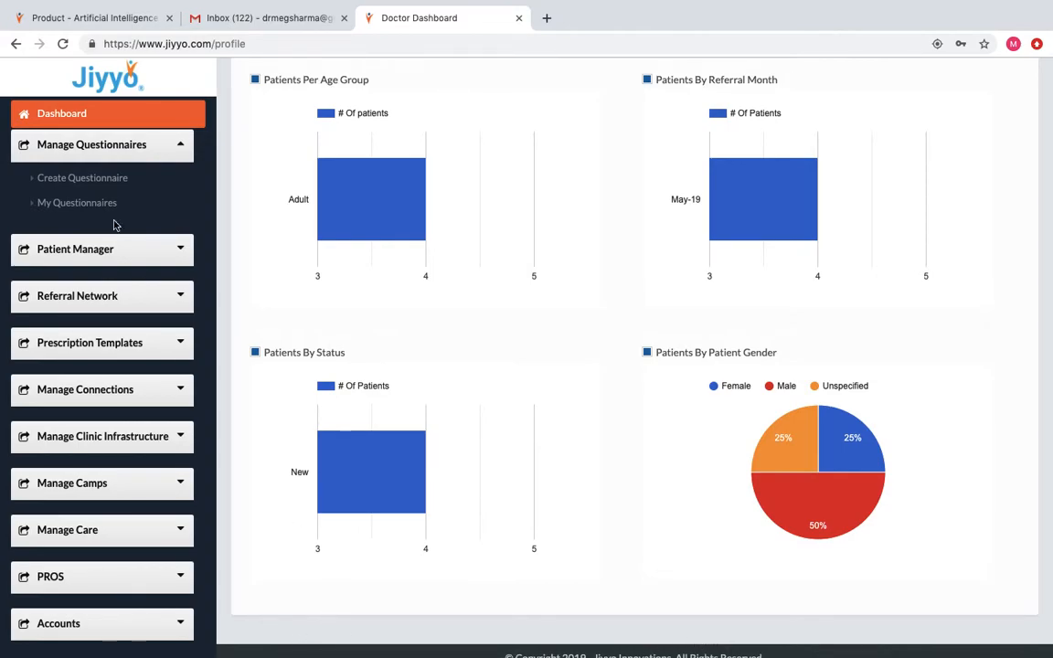
left_click(91, 178)
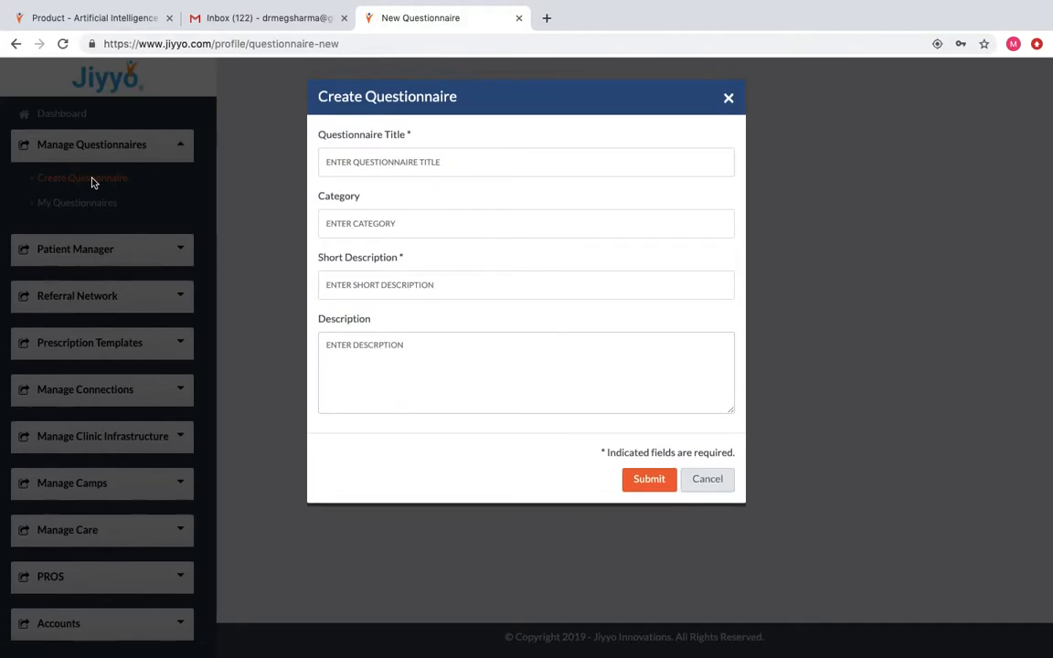
Create 'Risk of esophagus cancers among smokers vs non smokers', category smokers, description 'Retrospective study'.
left_click(371, 162)
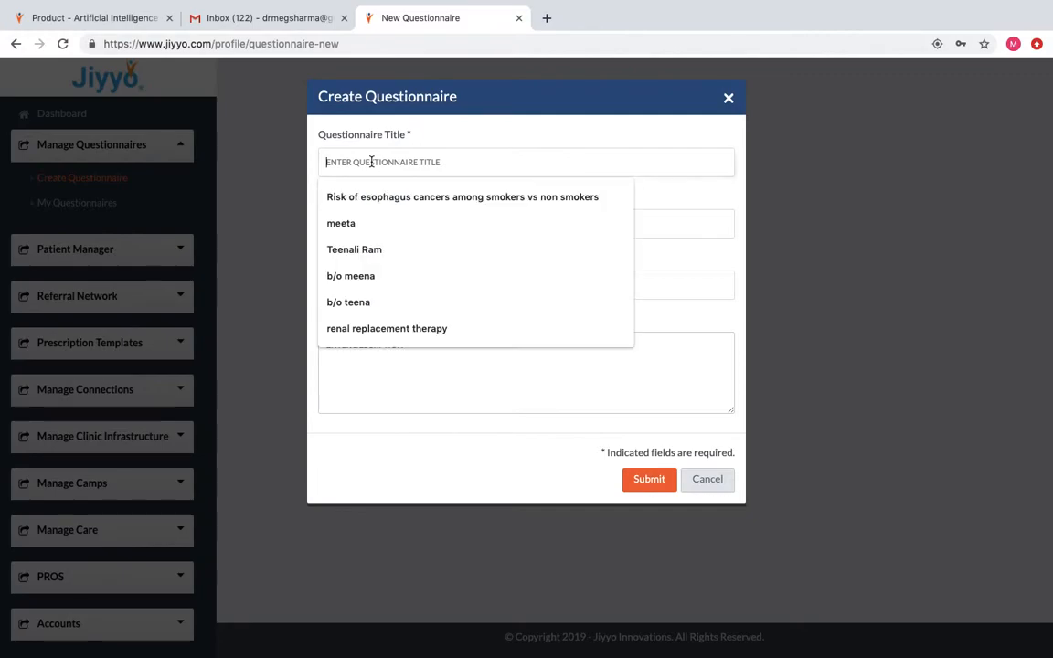
type("risk")
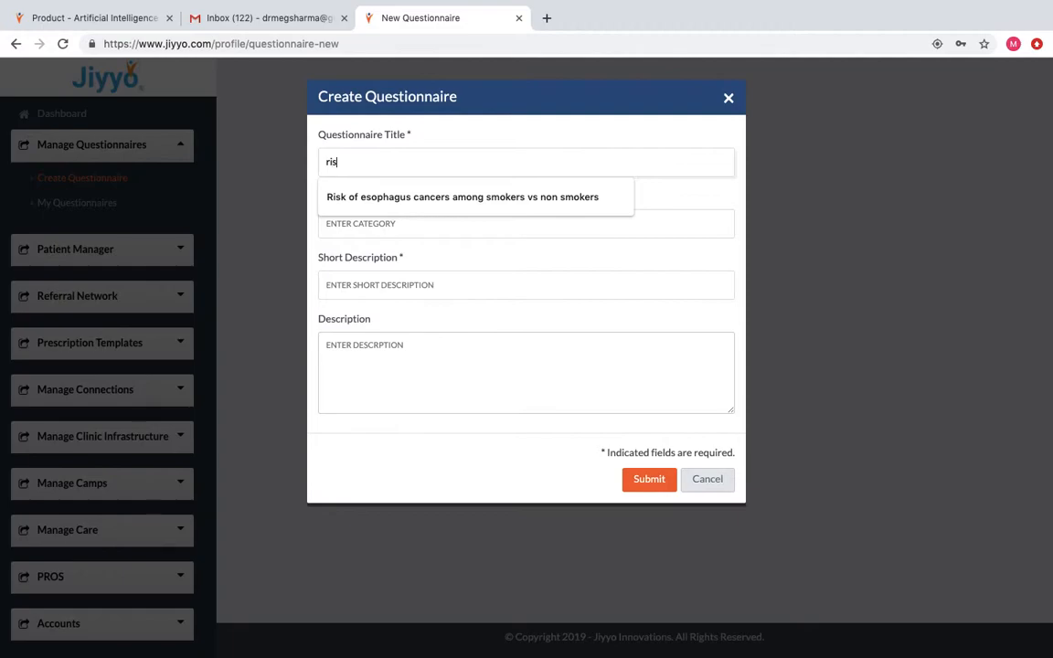
left_click(405, 198)
left_click(405, 198)
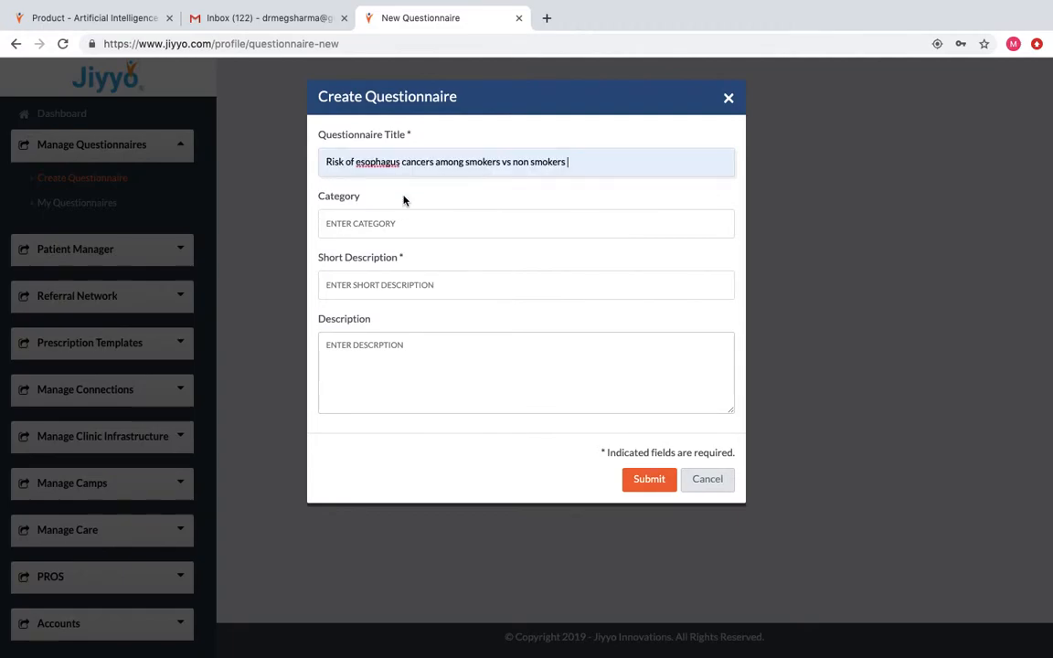
left_click(351, 220)
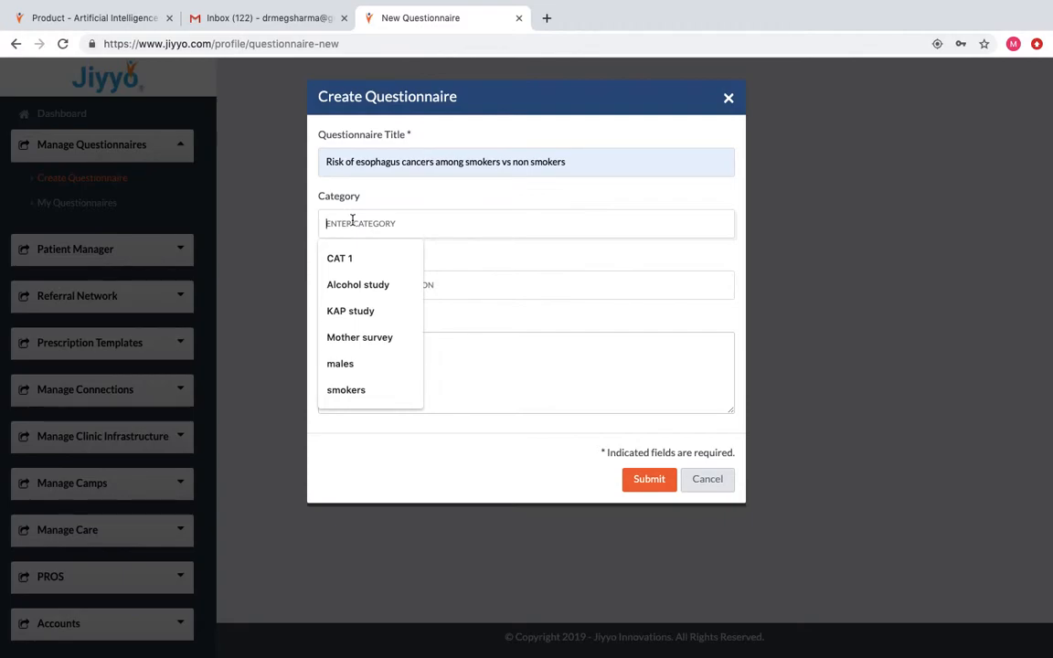
type("smokers")
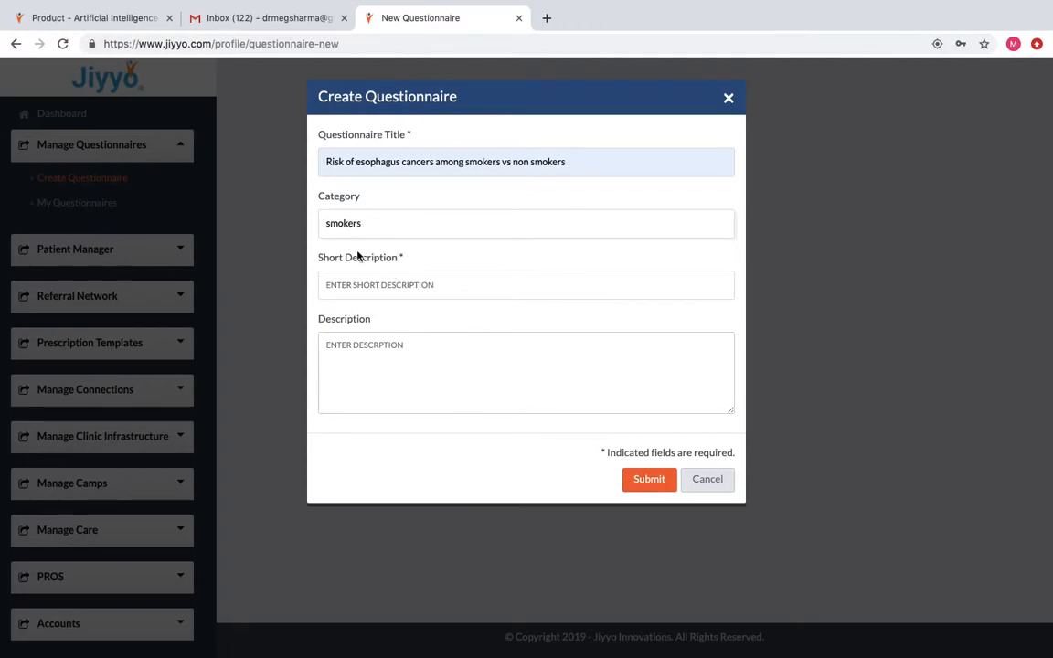
left_click(345, 276)
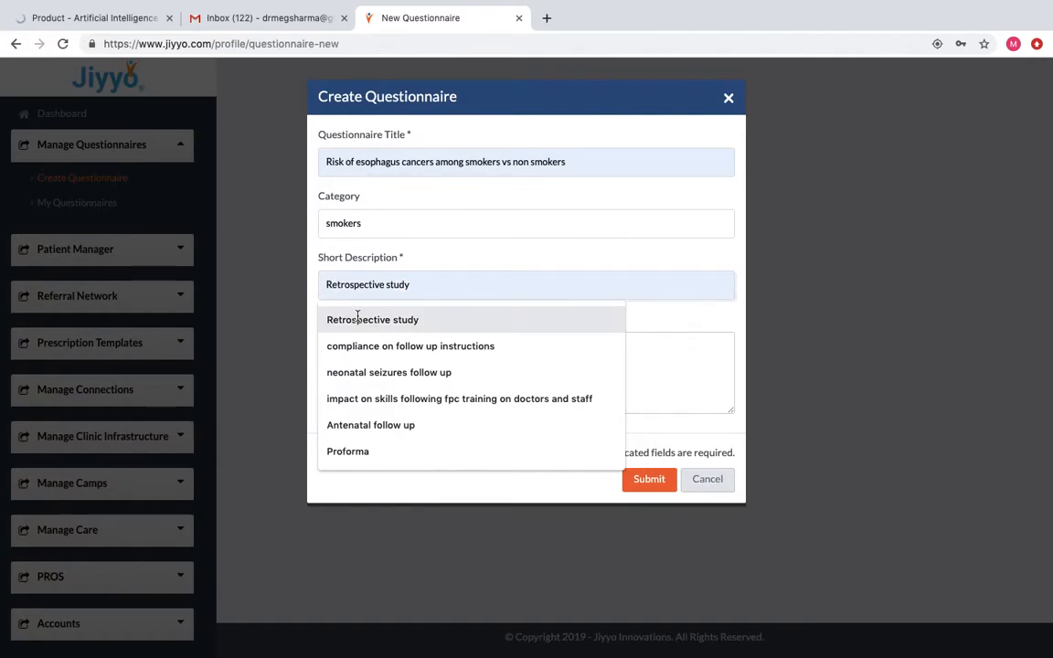
left_click(358, 319)
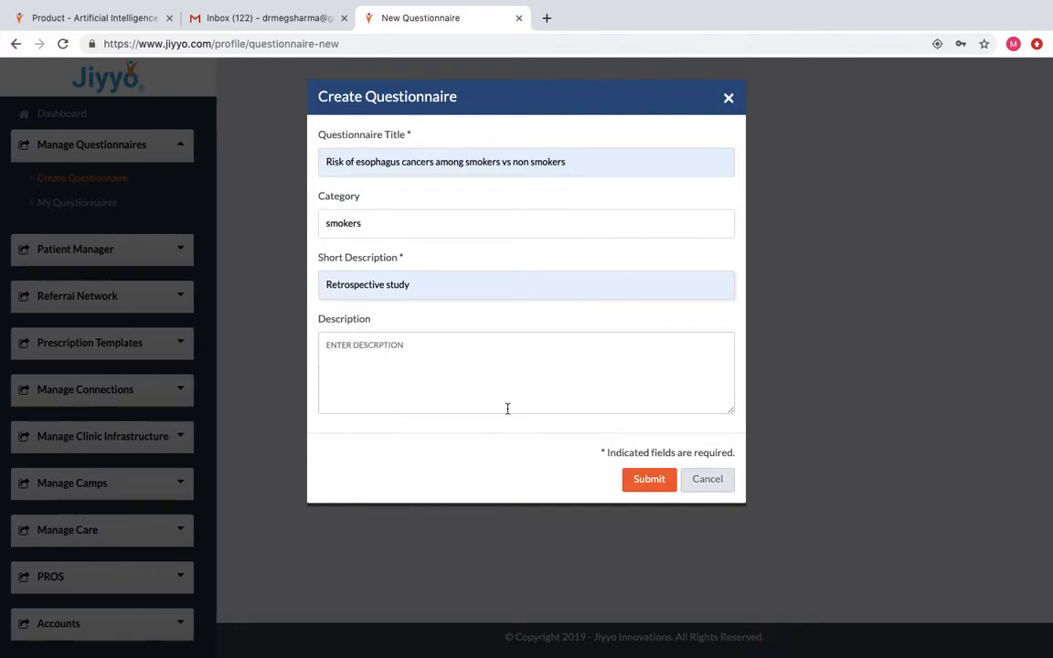
left_click(646, 480)
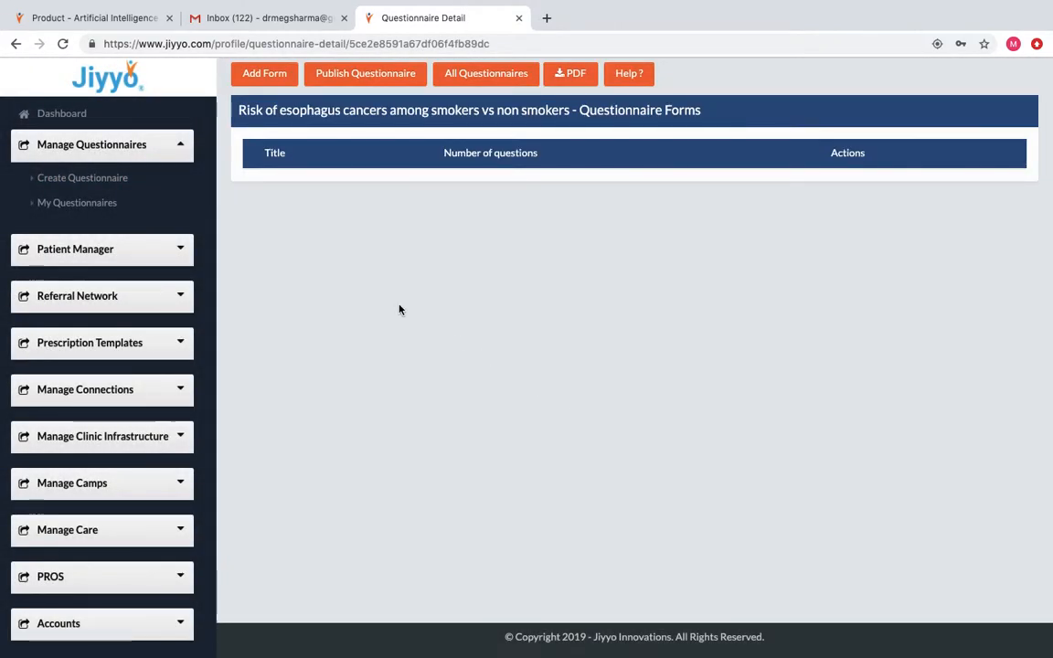
Add a form titled 'risk of esophagus cancers among smokers vs non smokers'.
left_click(286, 81)
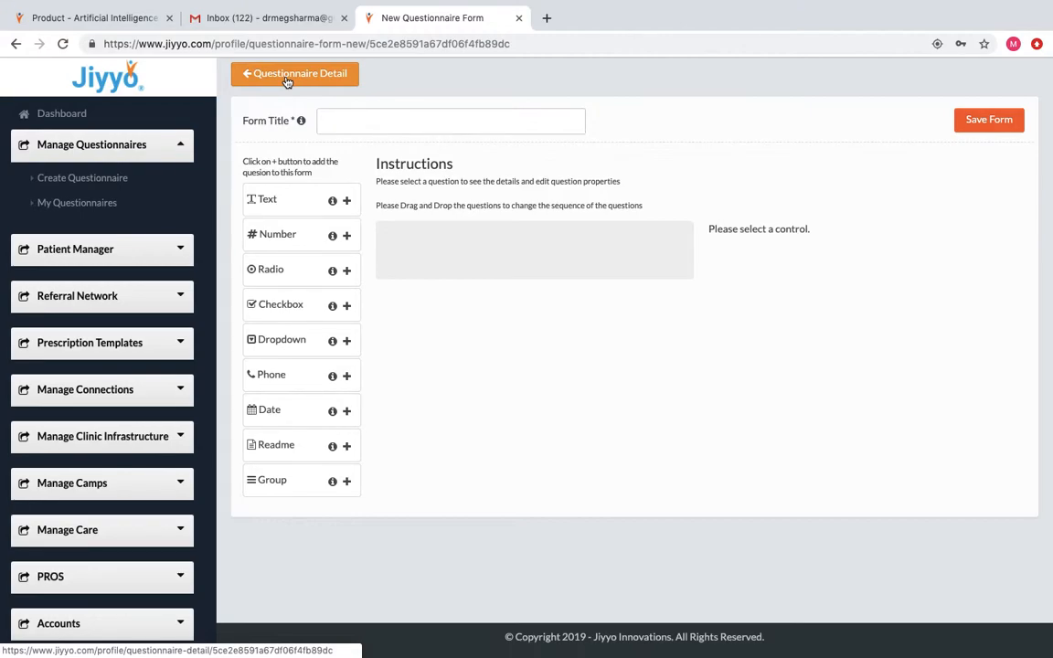
left_click(333, 123)
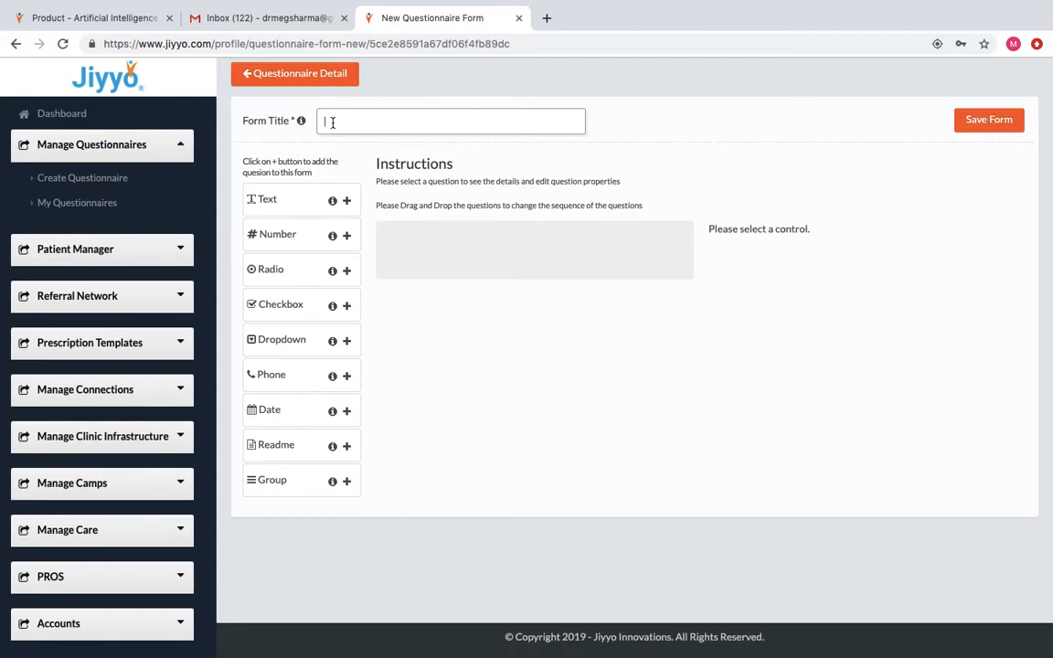
type("risk")
type("of esophagus can")
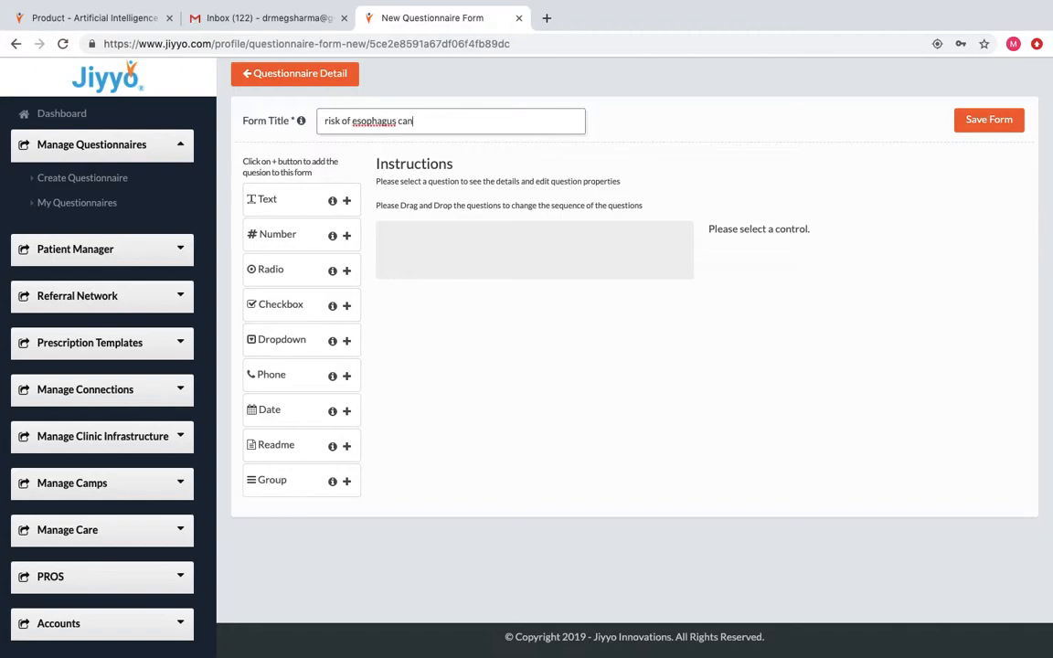
type("cers among smokers vs n")
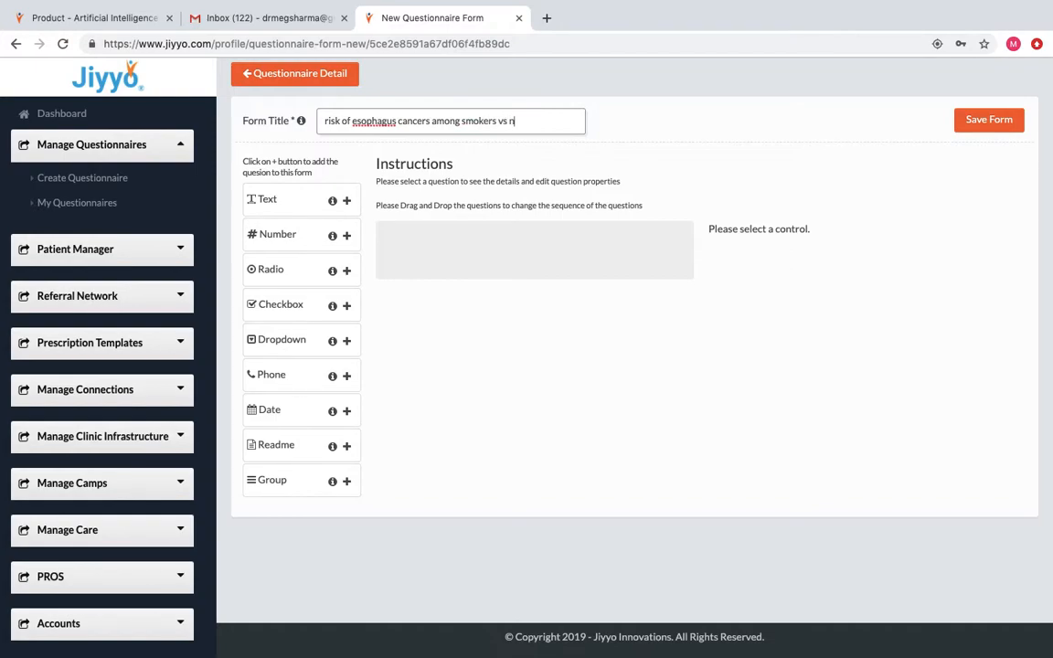
type("on smokers")
left_click(709, 639)
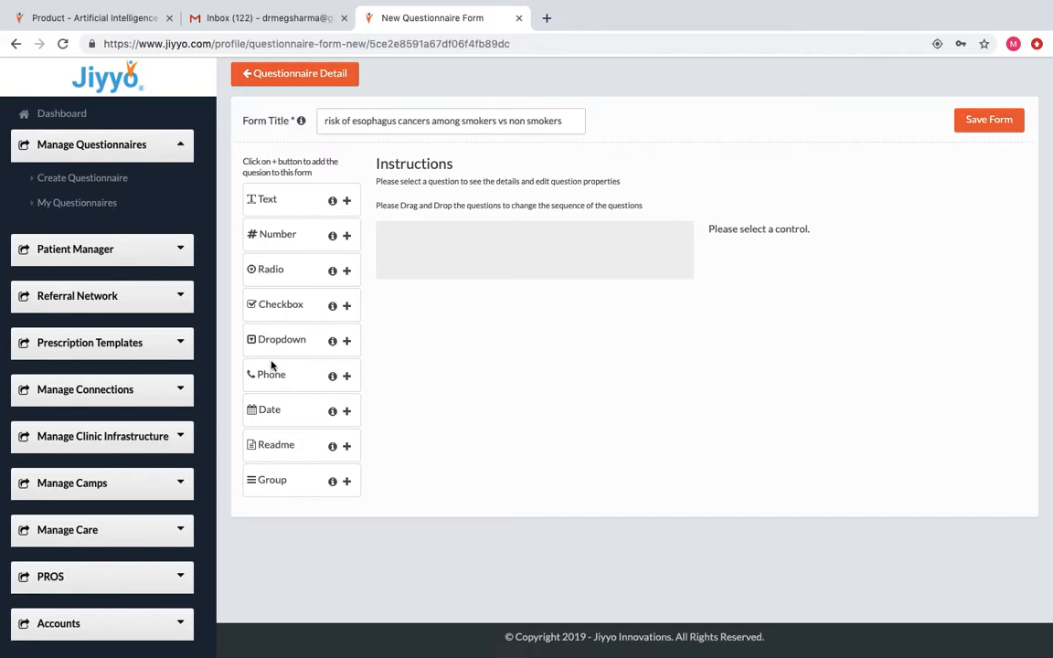
Add and save text questions NAME OF PATIENT and IMP HISTORY.
left_click(347, 203)
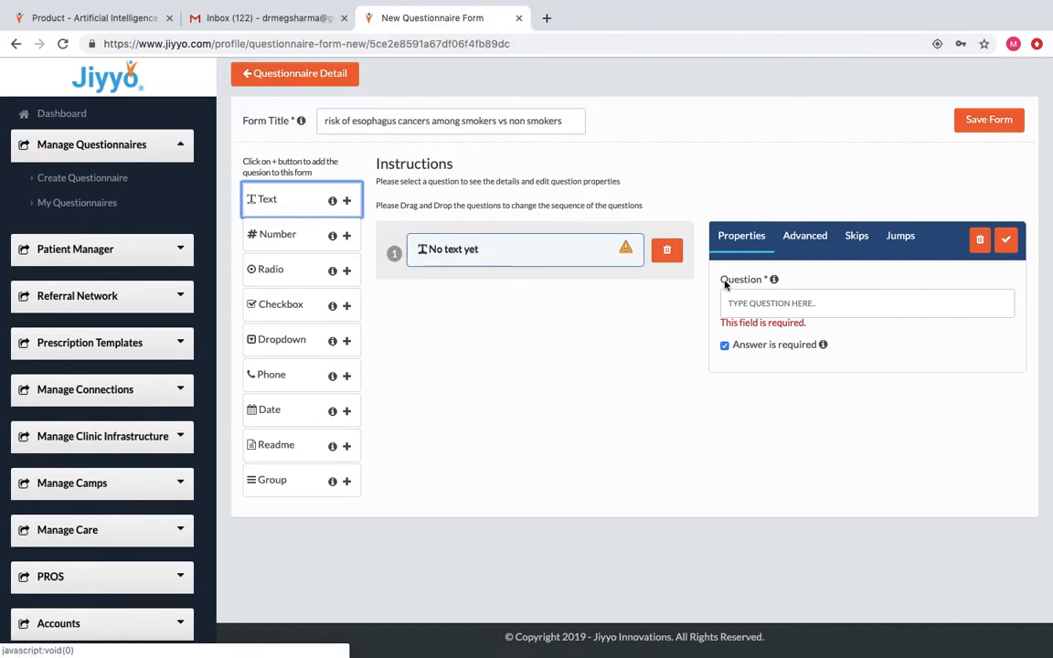
left_click(742, 305)
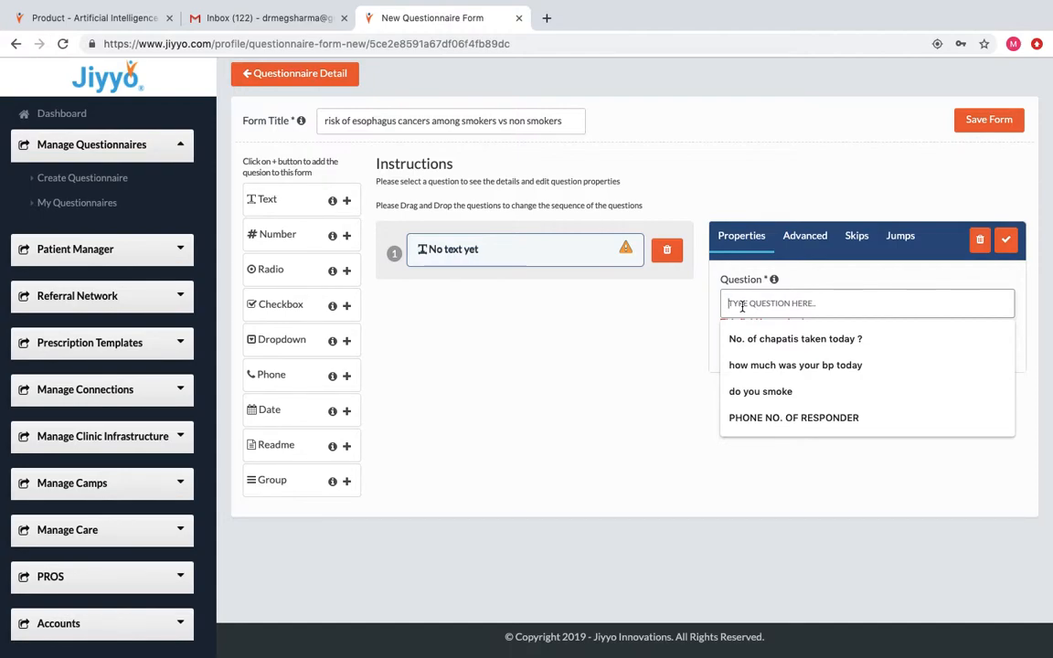
type("NA")
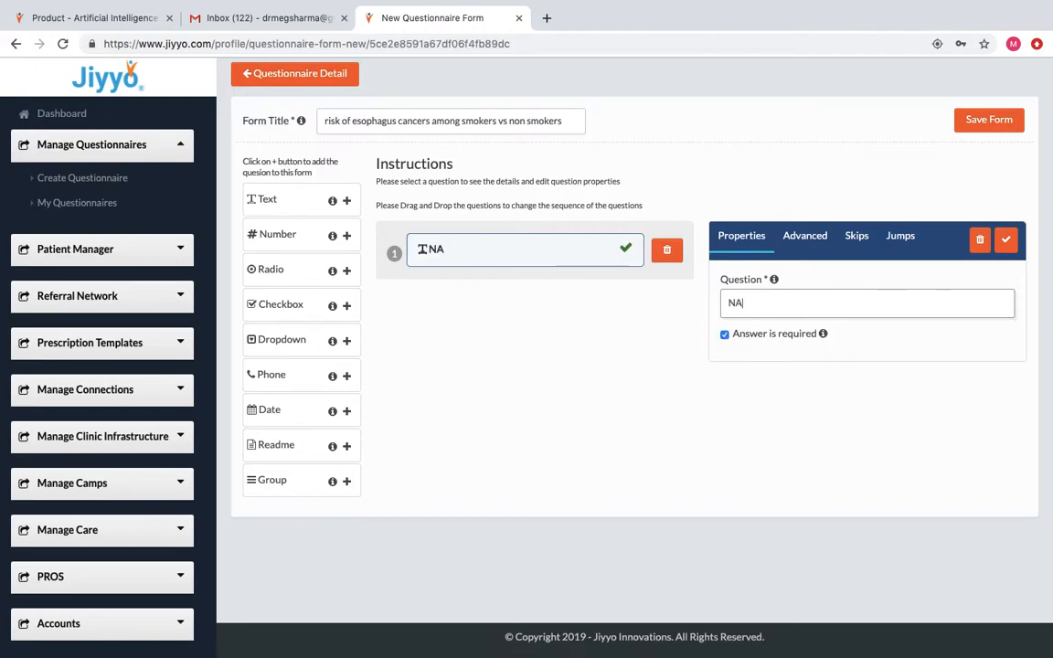
type("ME OF PATIENT")
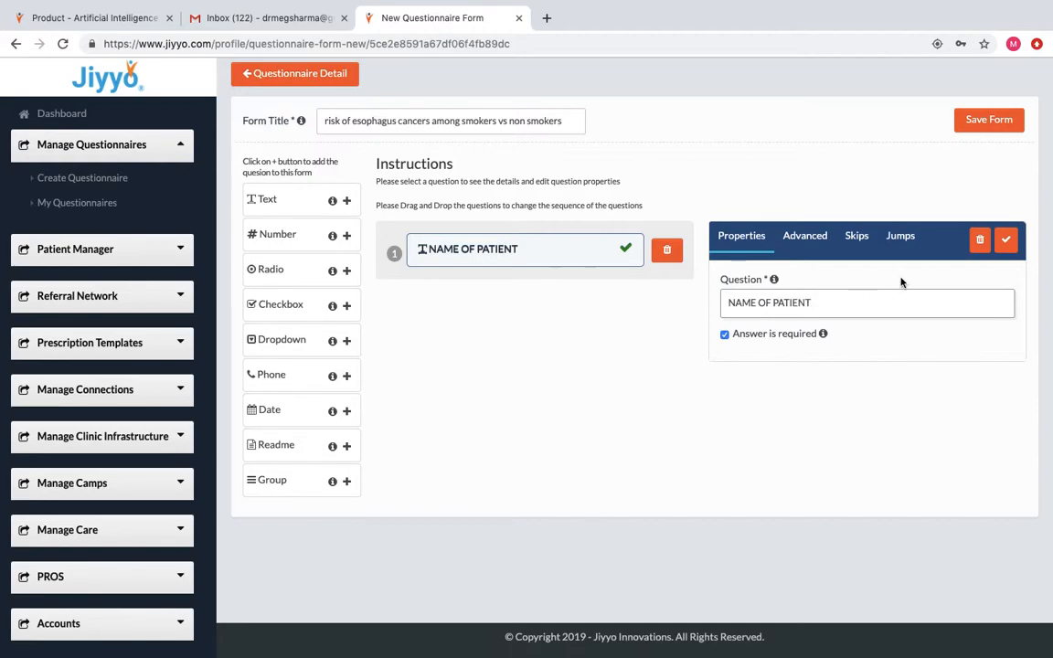
left_click(1005, 238)
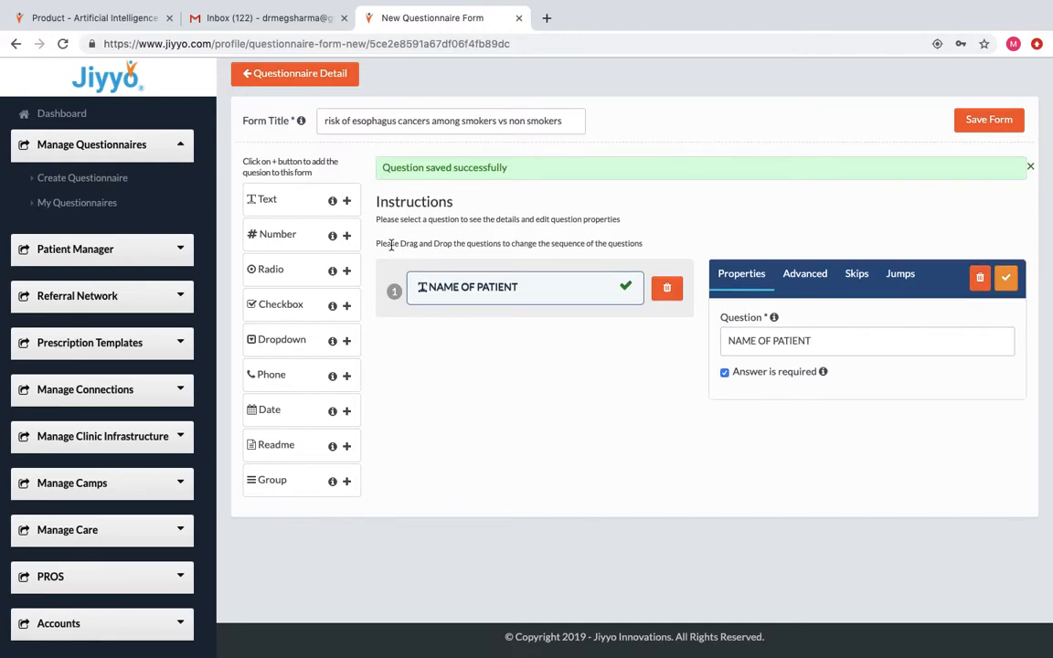
left_click(347, 201)
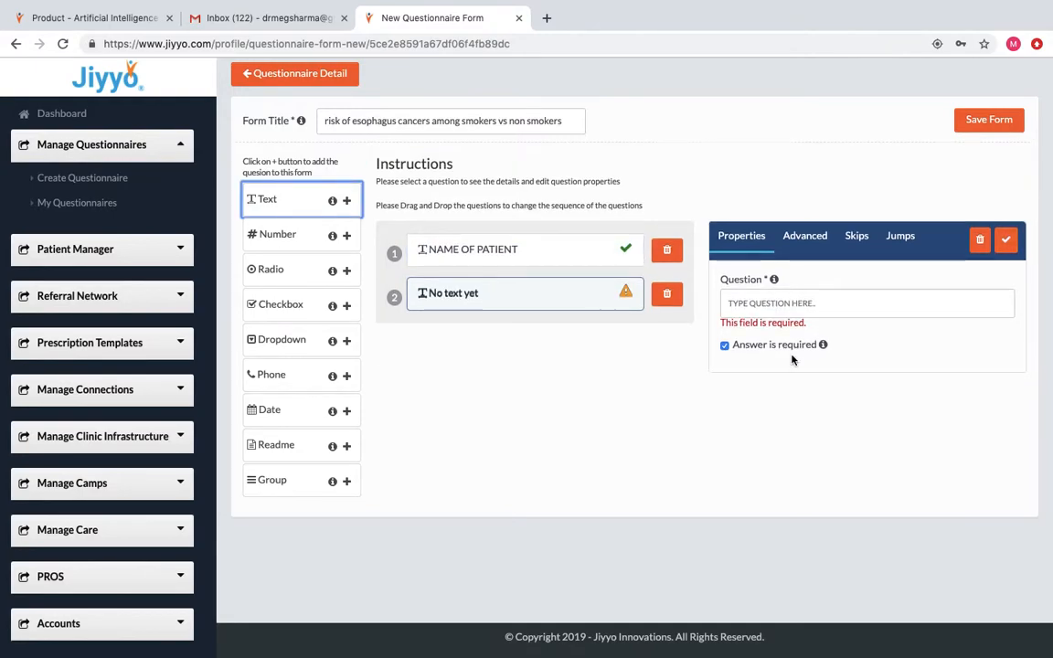
left_click(774, 304)
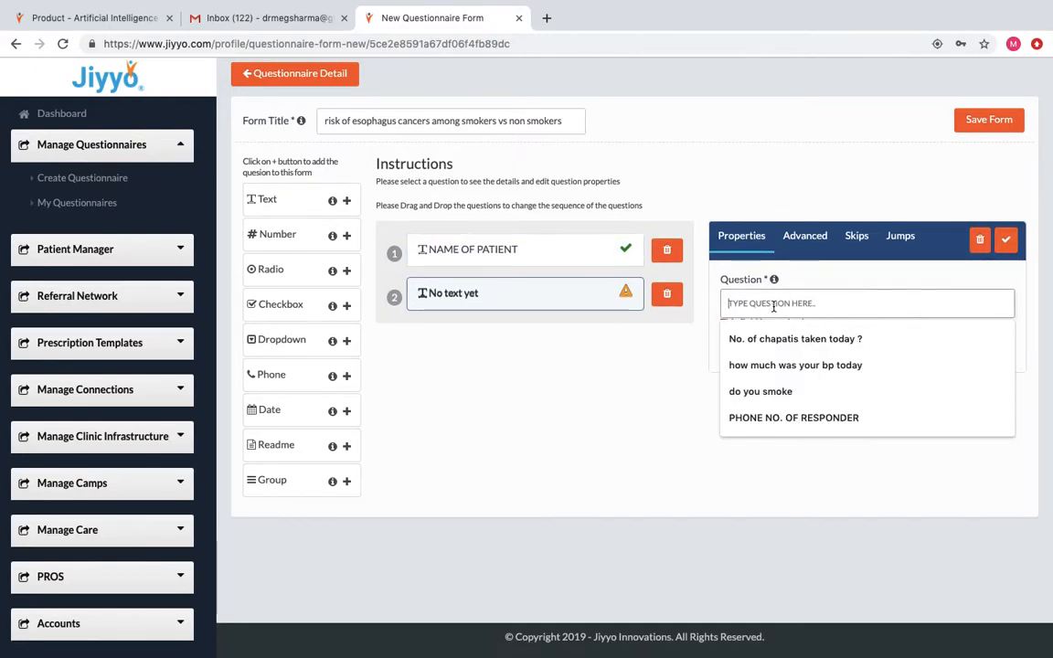
type("IMP H")
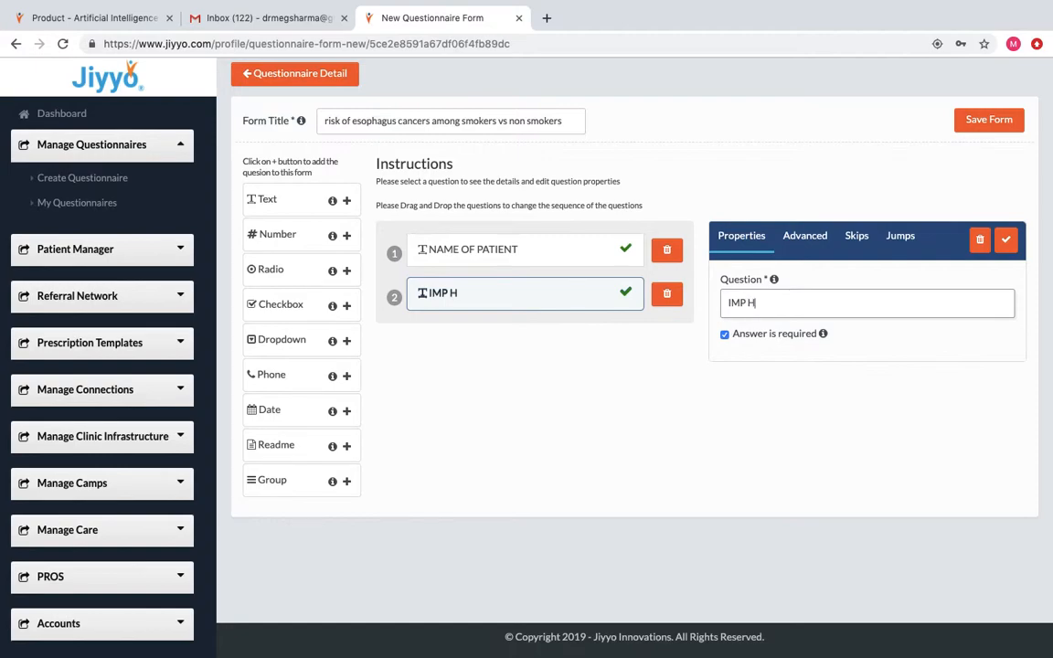
type("ISTORY")
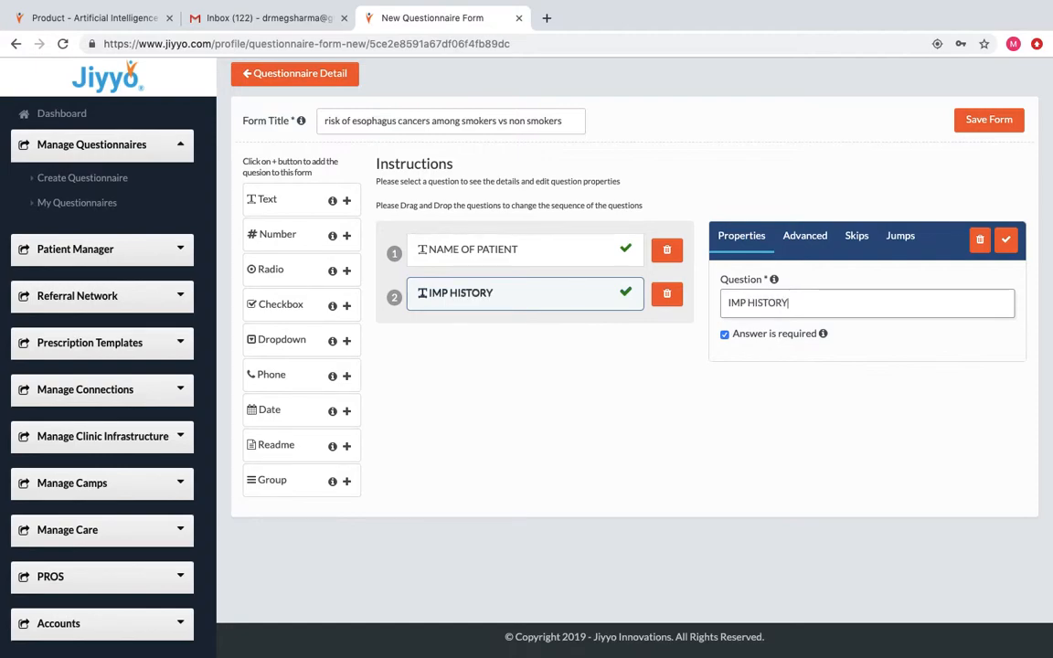
left_click(1008, 241)
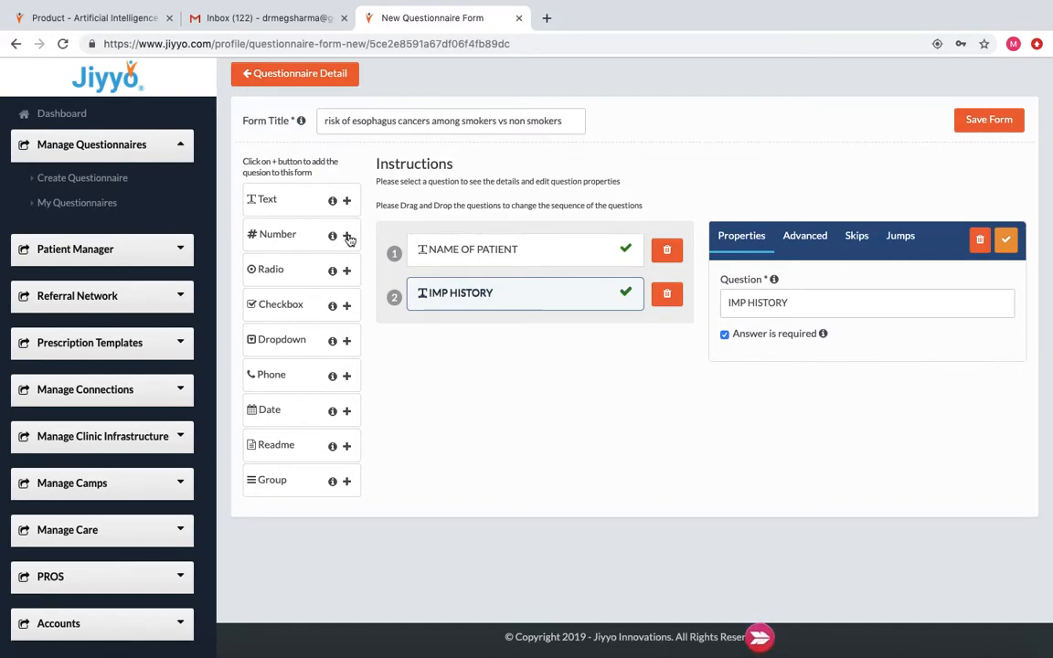
Add a number question worded NO OF YEARS OF SMOKING.
left_click(347, 236)
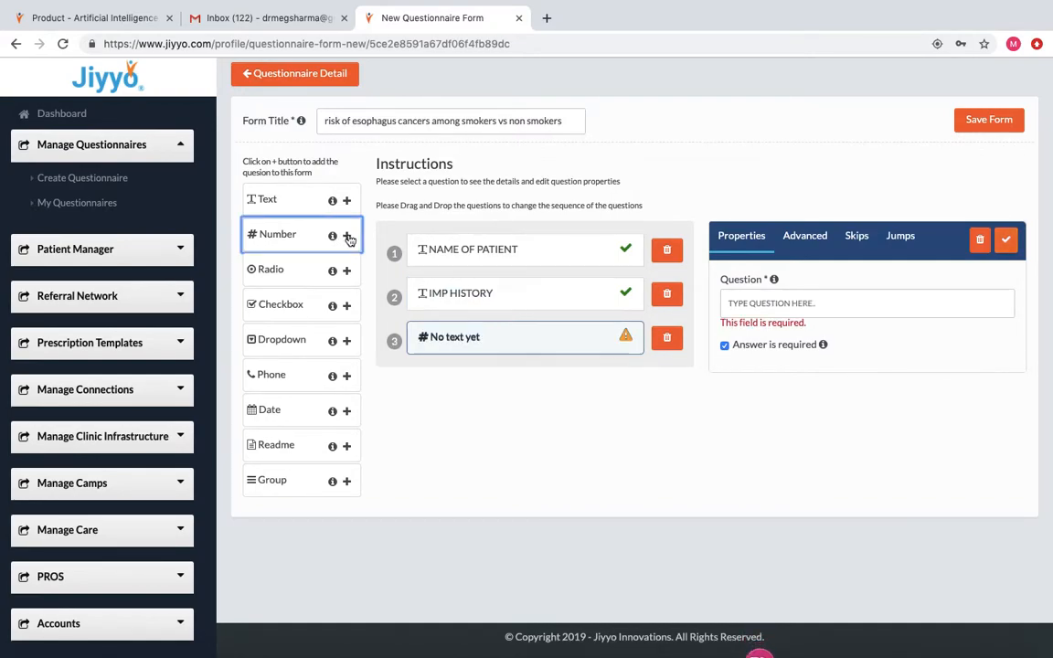
left_click(744, 297)
type("NO O")
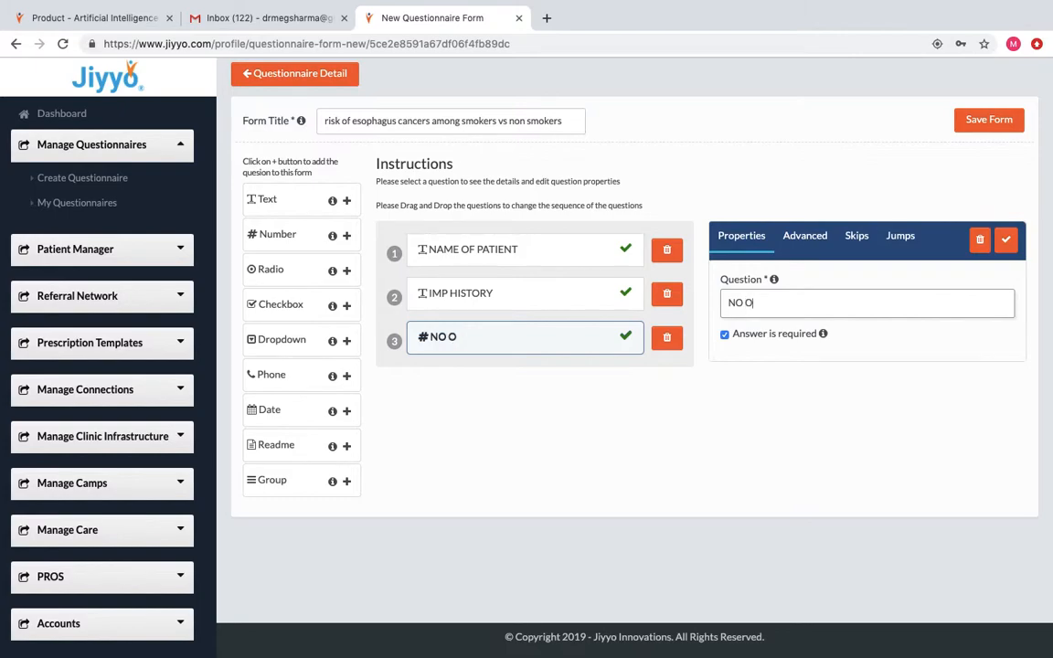
type("F YEARS")
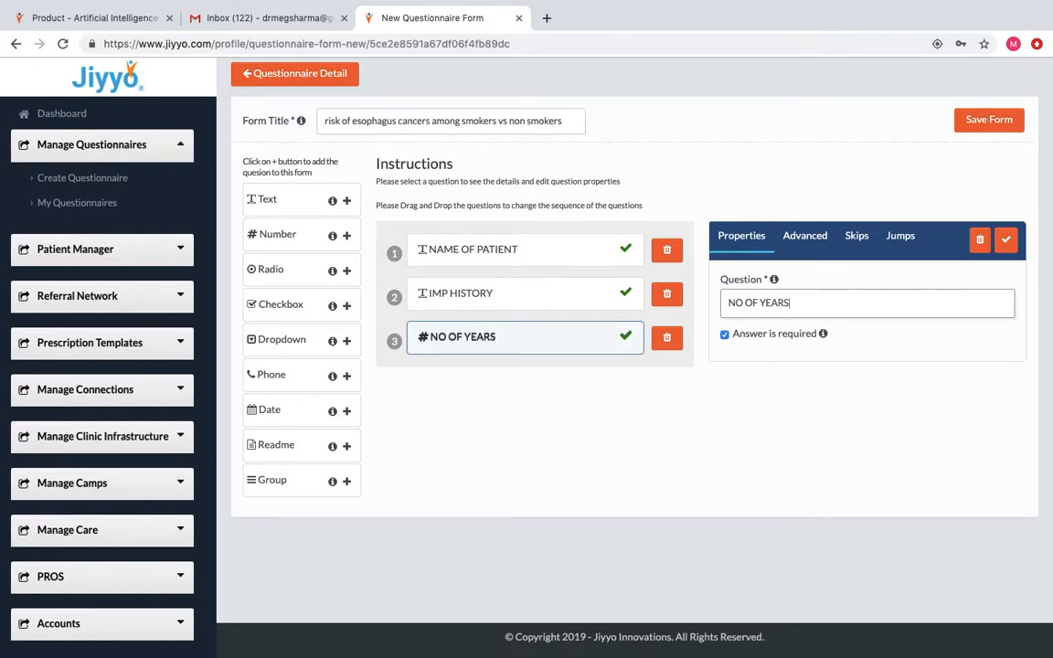
type(" OF SMOKING")
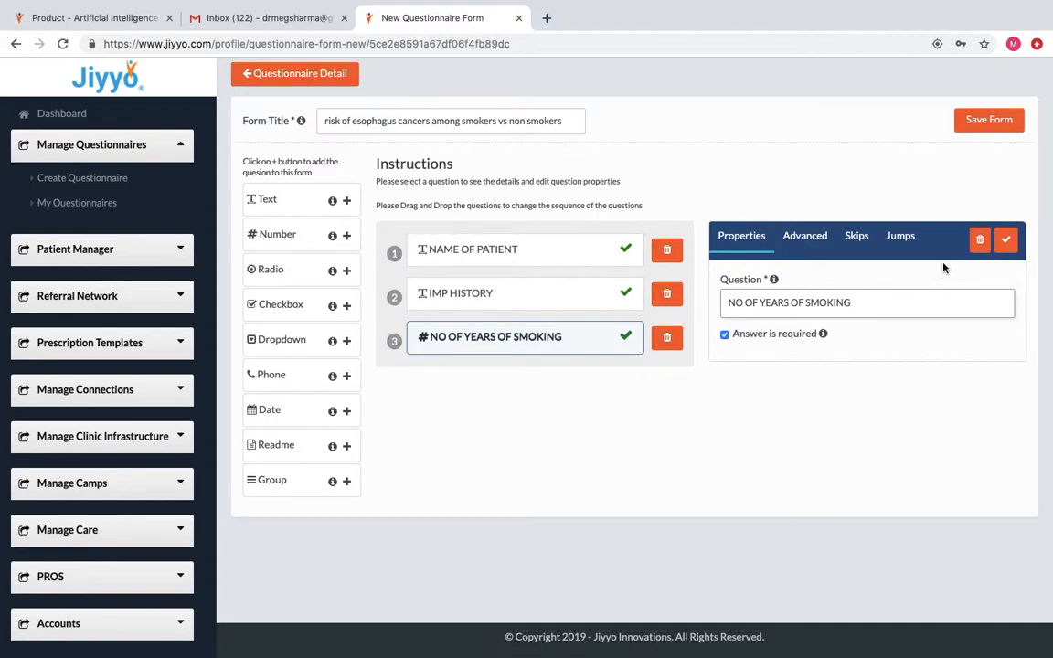
Save NO OF YEARS OF SMOKING with a 5–12 range and add a radio question.
left_click(1006, 238)
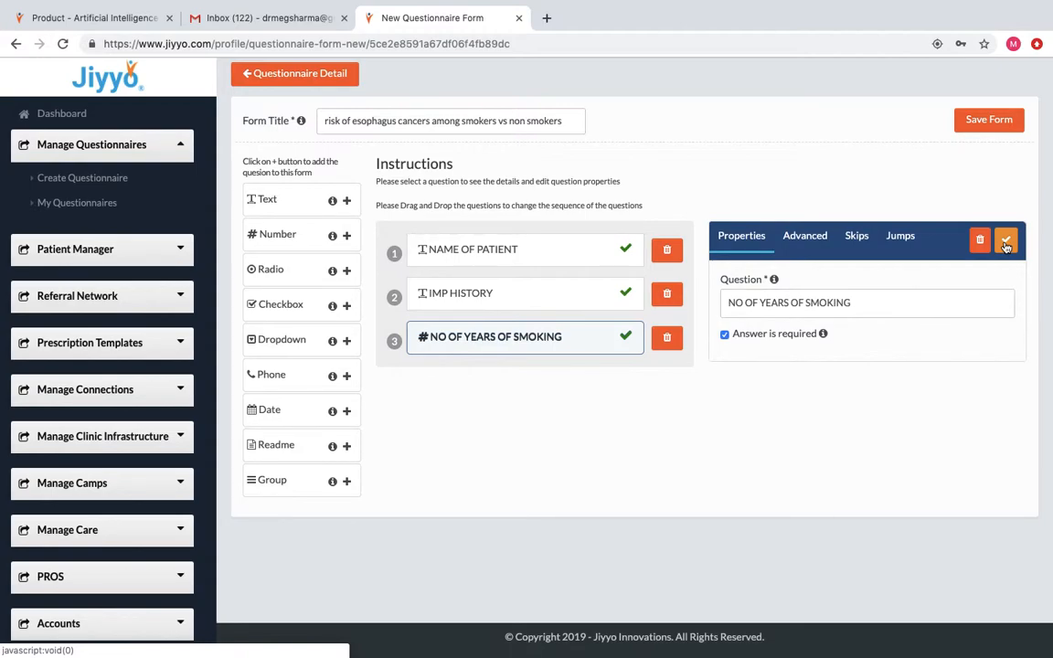
left_click(812, 248)
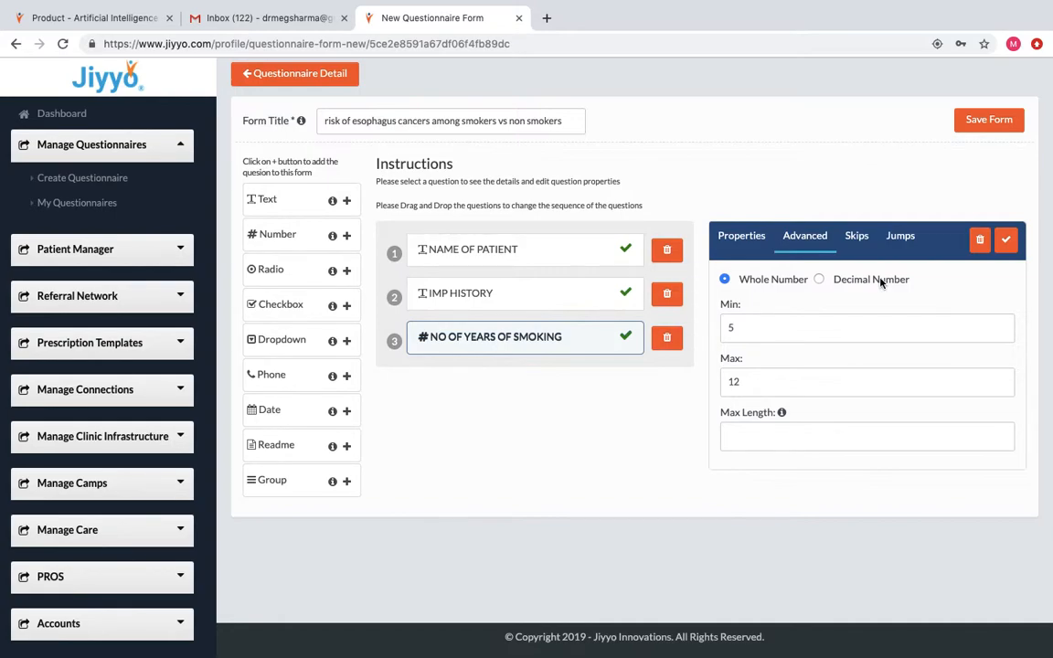
left_click(1007, 240)
left_click(348, 274)
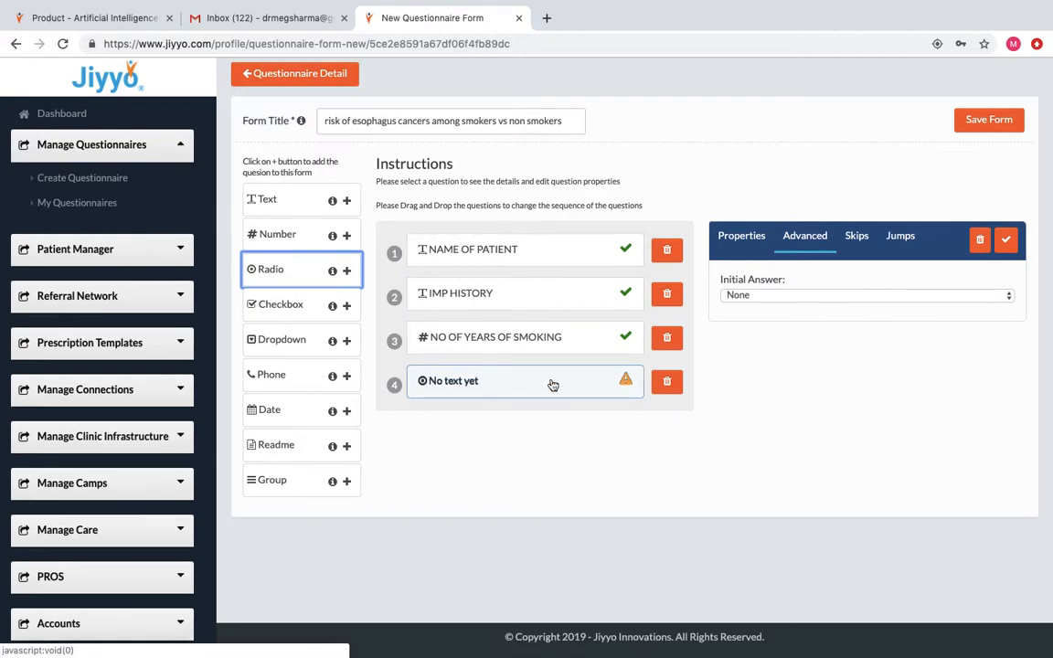
Word the radio question GENDER with MALE as its first answer.
left_click(750, 249)
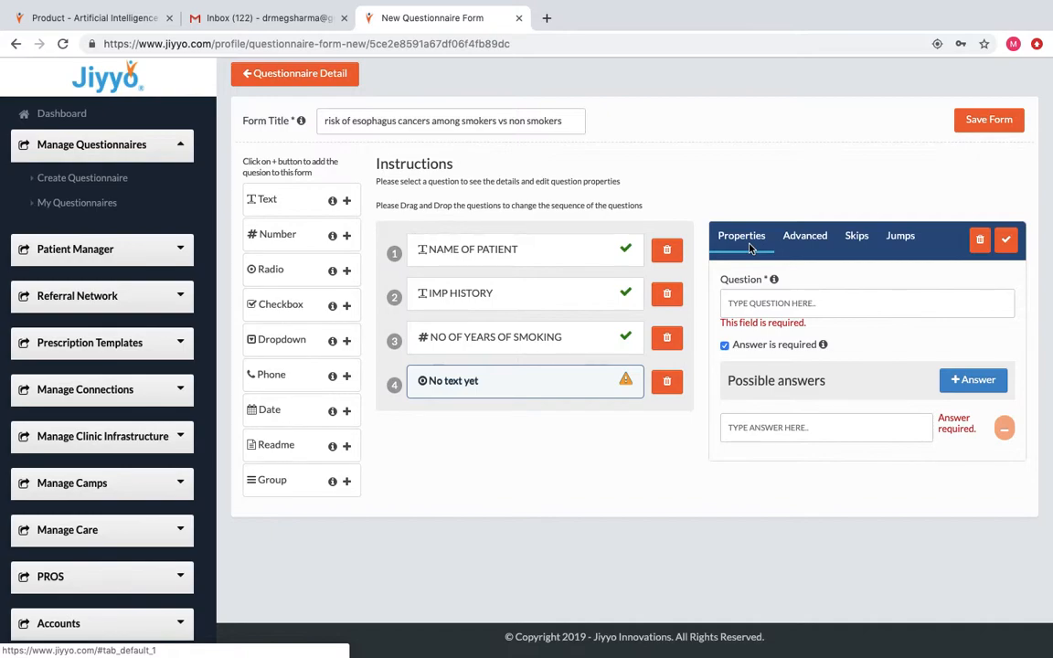
left_click(741, 302)
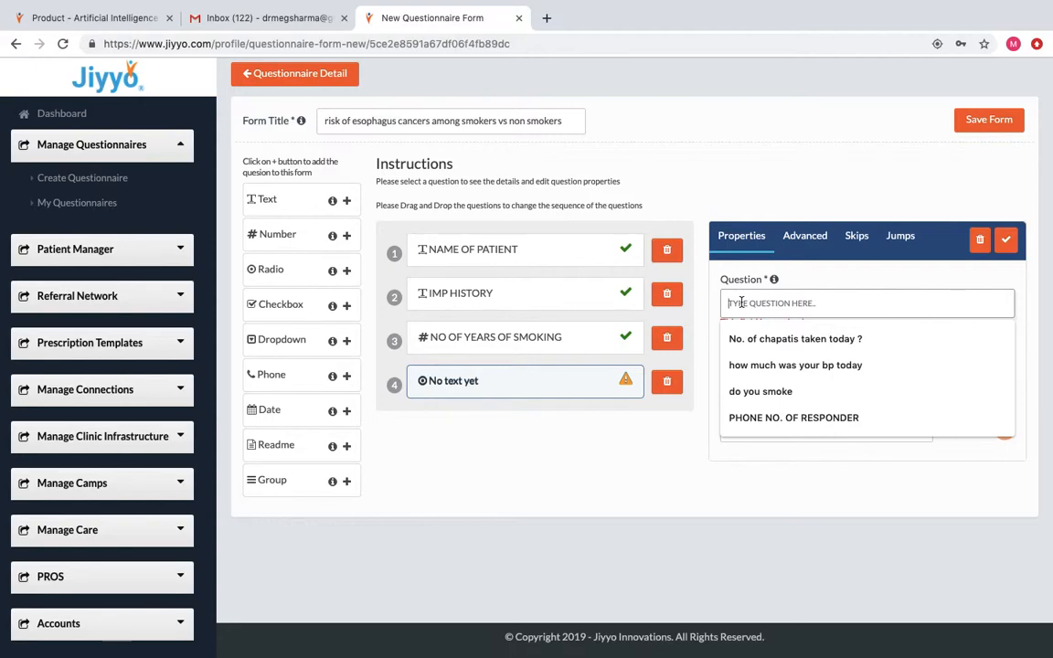
type("G")
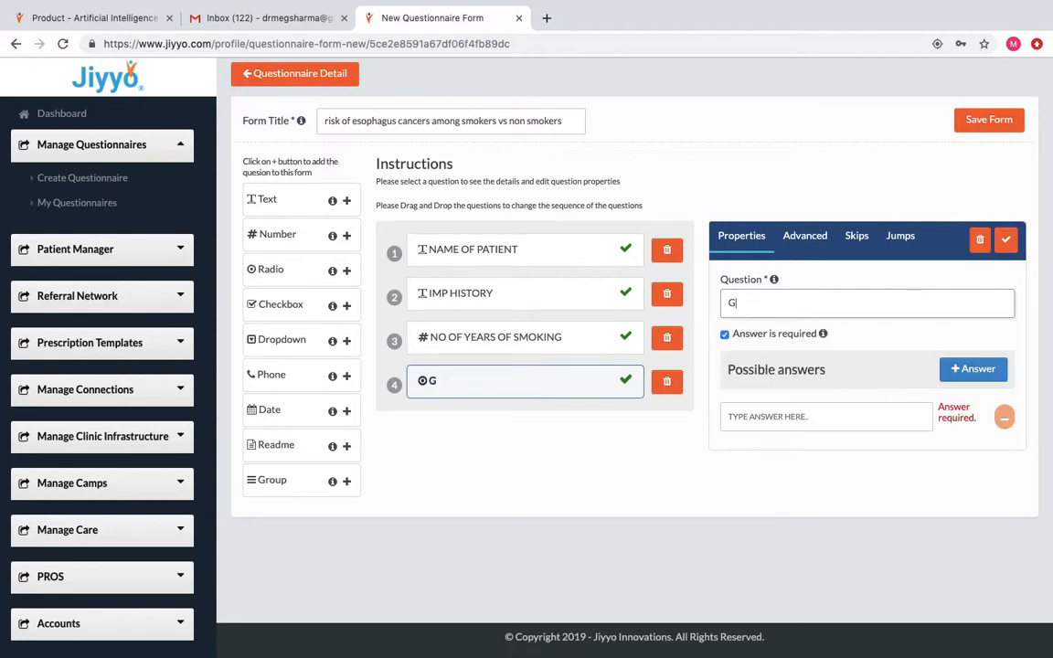
type("ENDER")
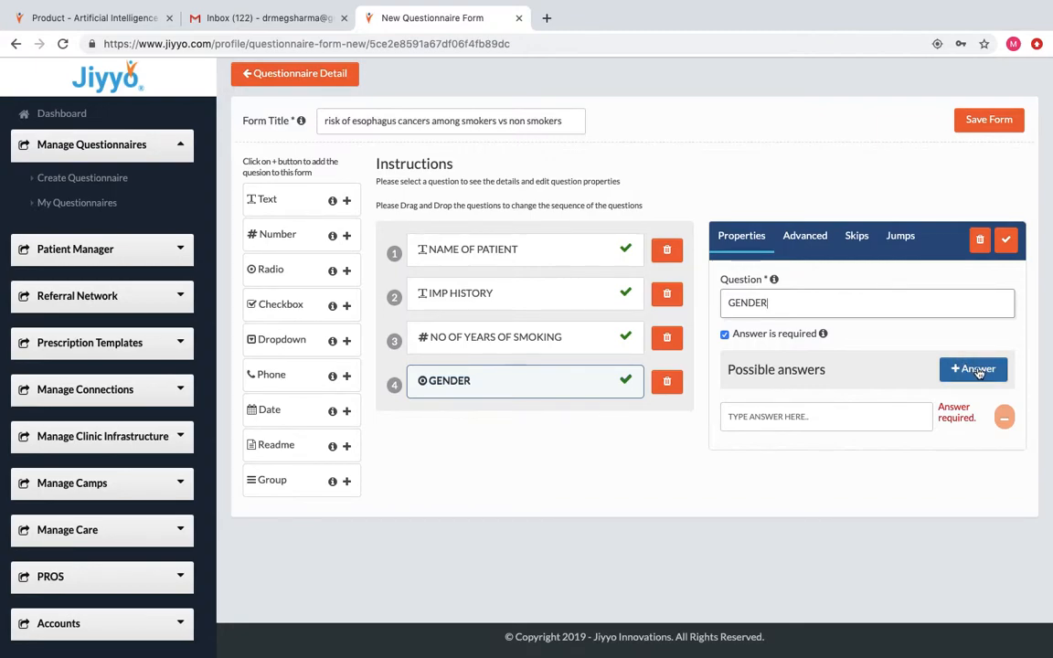
left_click(798, 416)
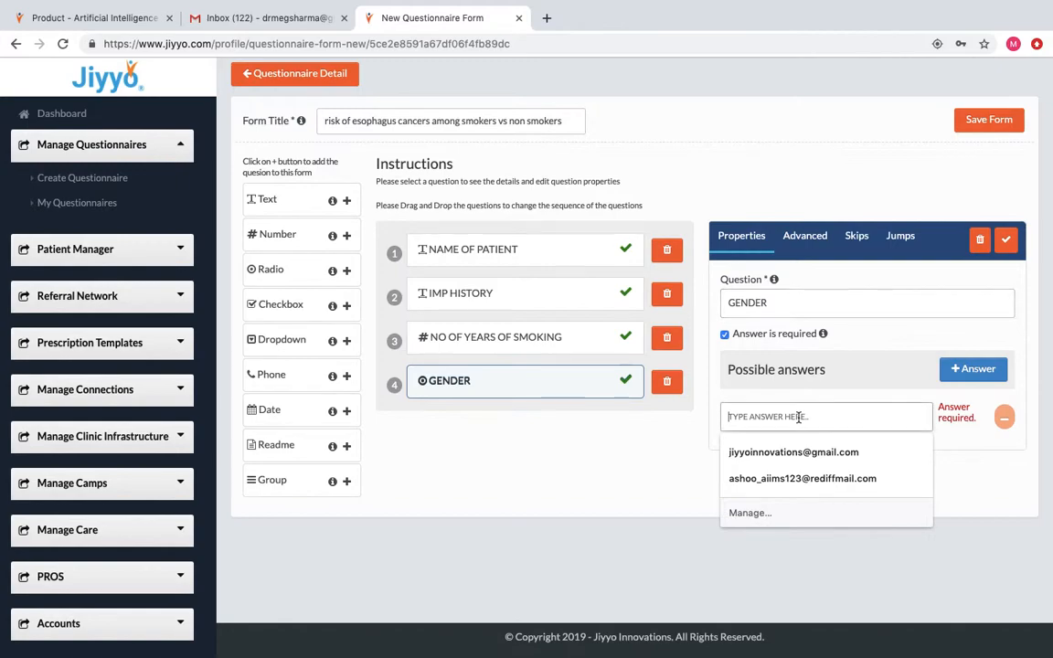
type("YES")
key("BackSpace")
key("BackSpace")
key("BackSpace")
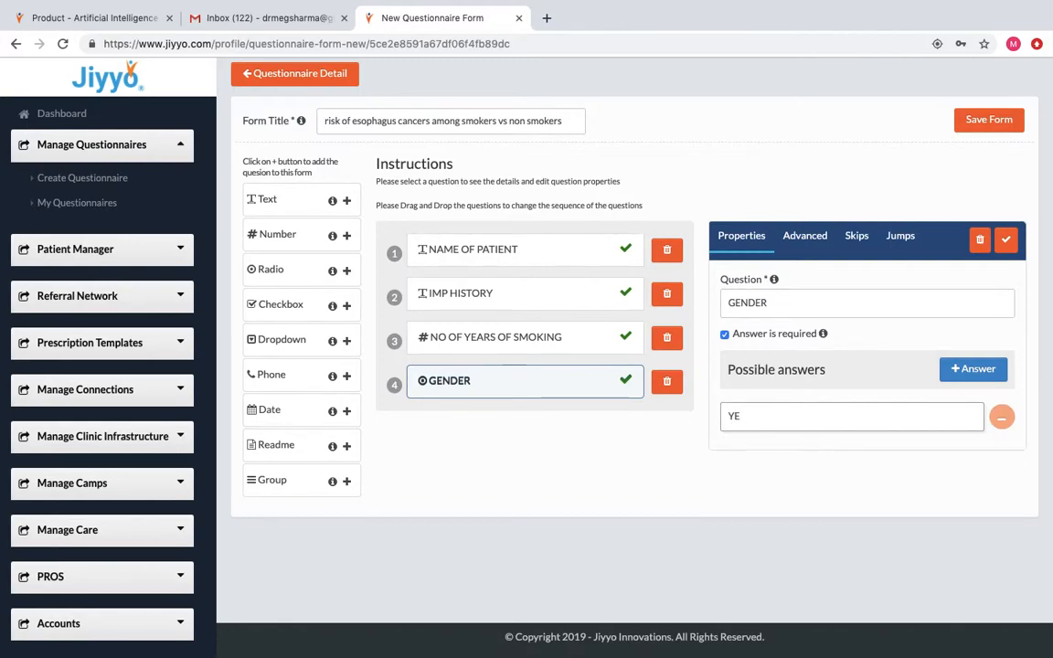
type("MALE")
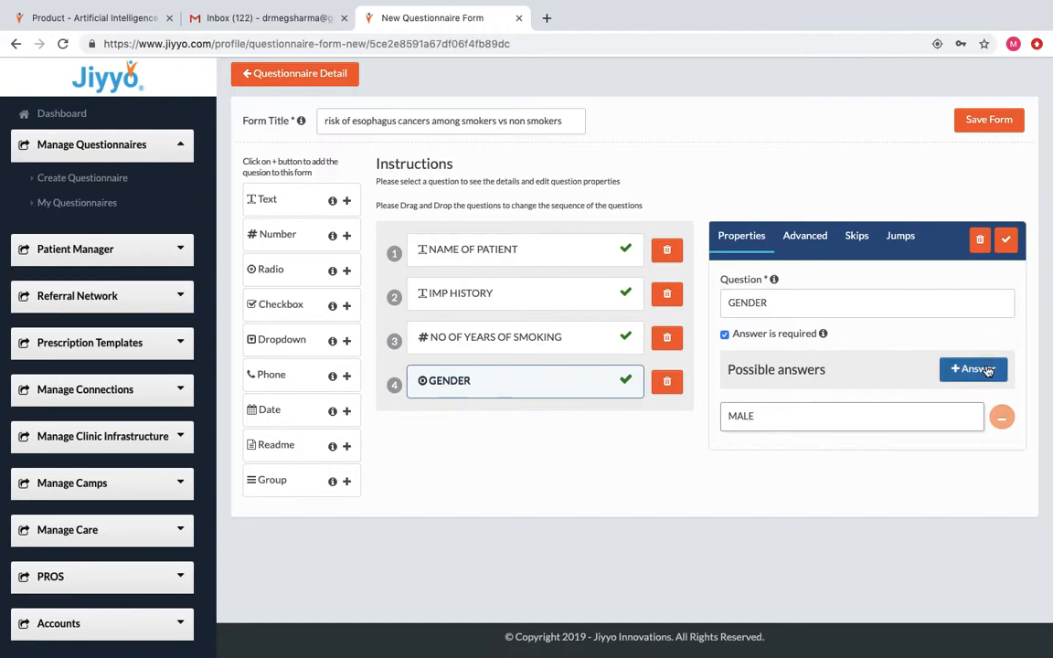
Add answers FEMALE and OTHERS and save the GENDER question.
left_click(986, 370)
left_click(754, 461)
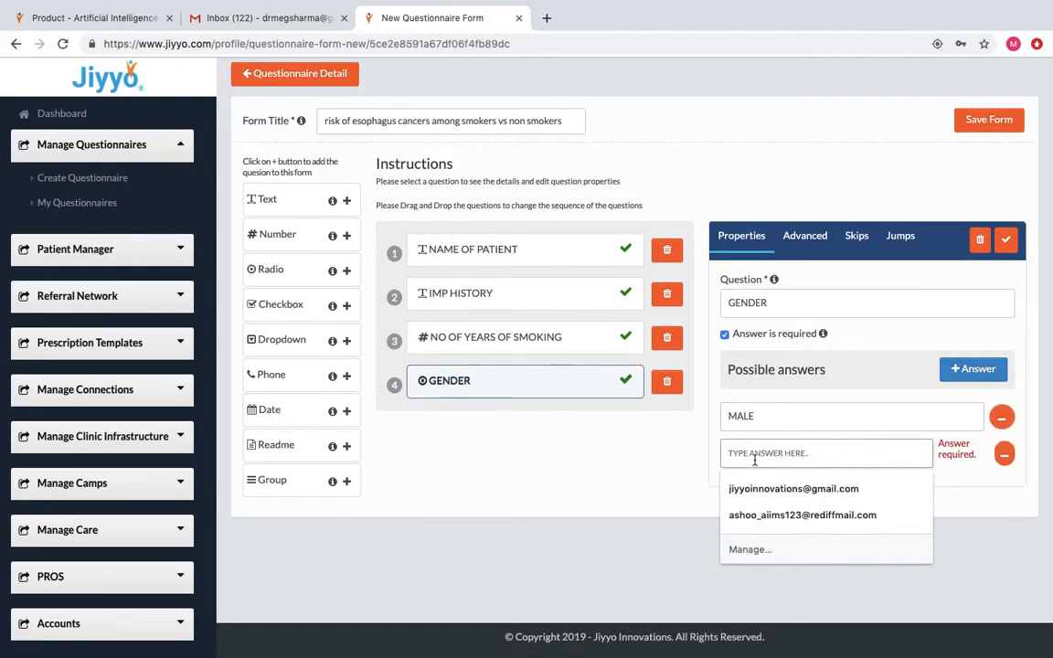
type("FEMALE")
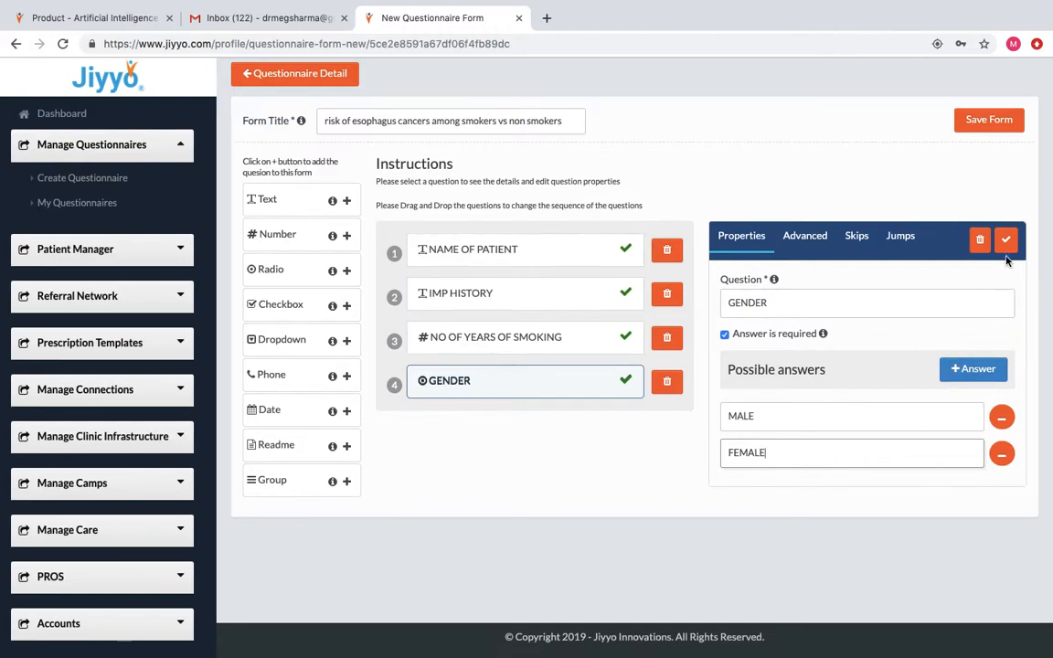
left_click(982, 370)
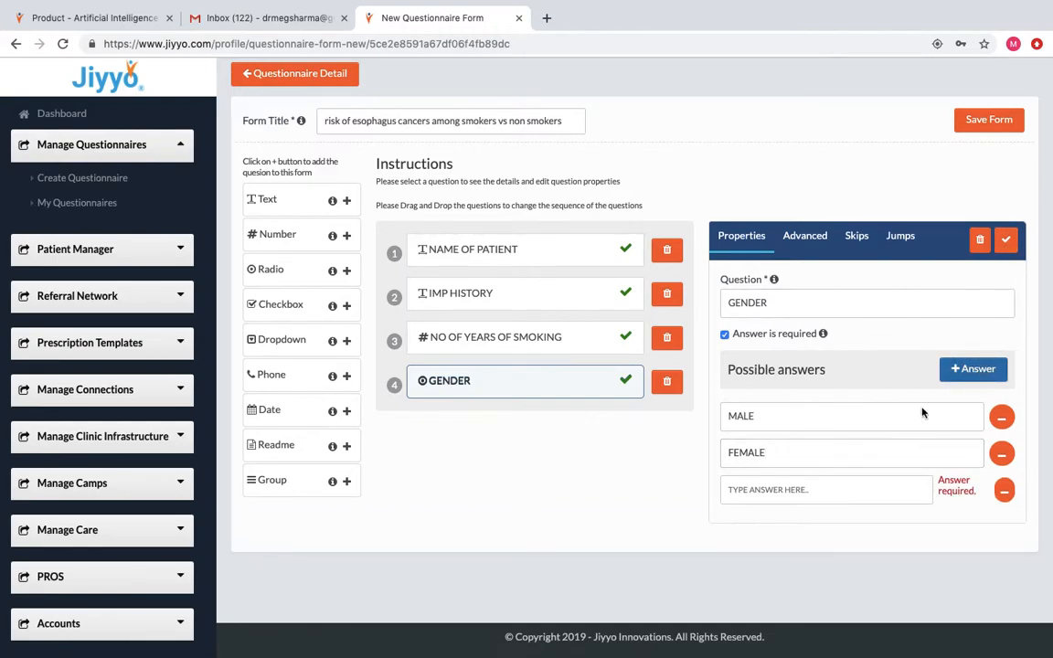
left_click(781, 489)
type("OTHERS")
left_click(1005, 240)
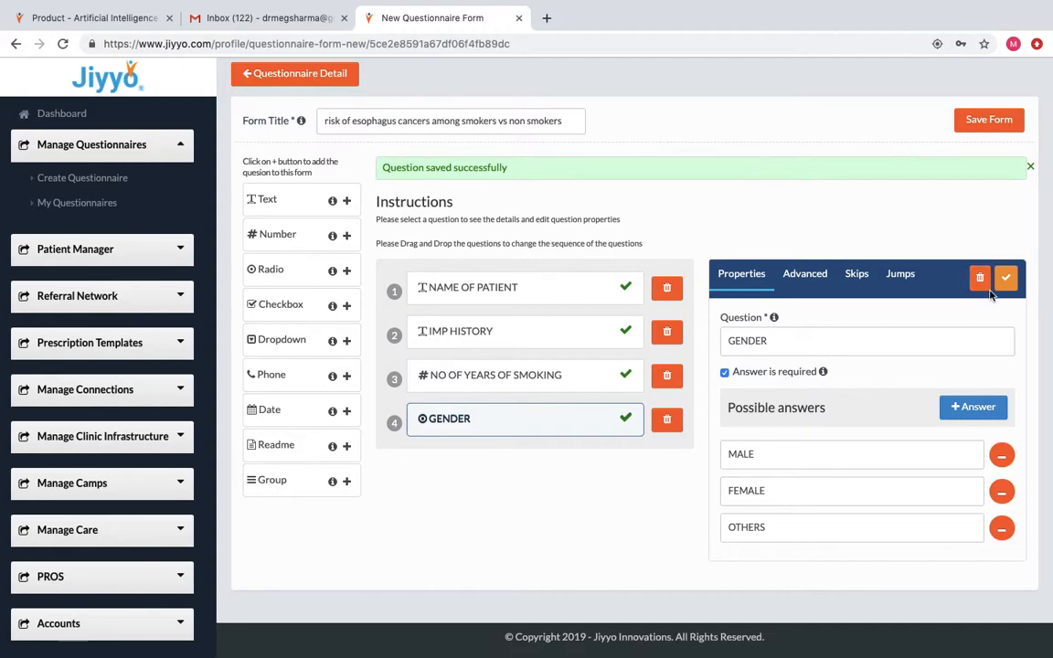
Add and save radio question ARE YOU PREGNANT with answers YES and NO.
left_click(346, 270)
left_click(811, 303)
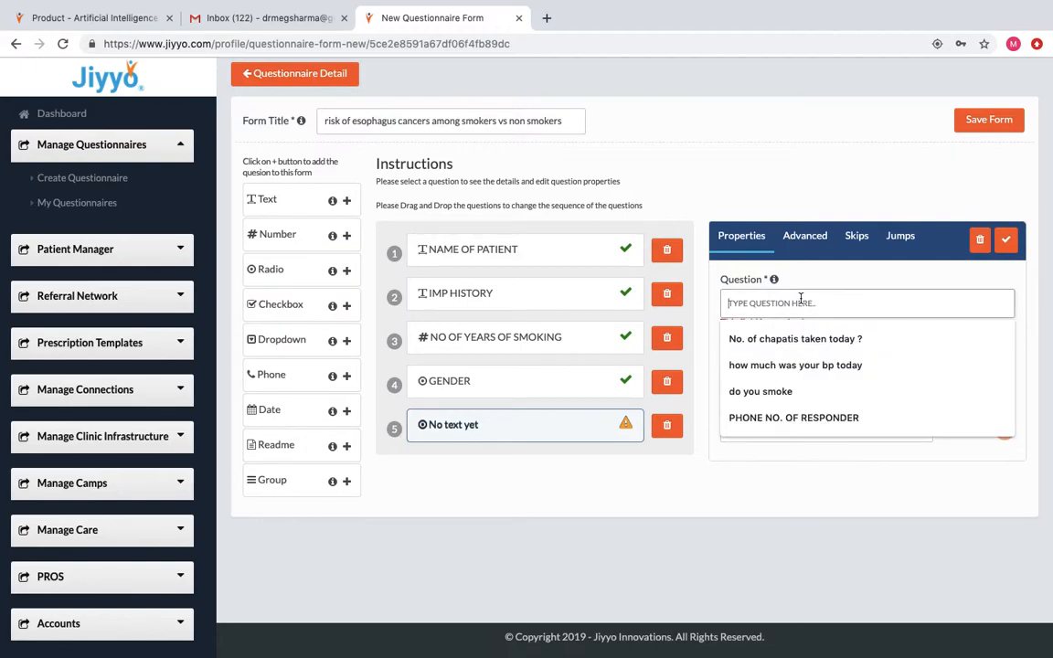
type("ARE Y")
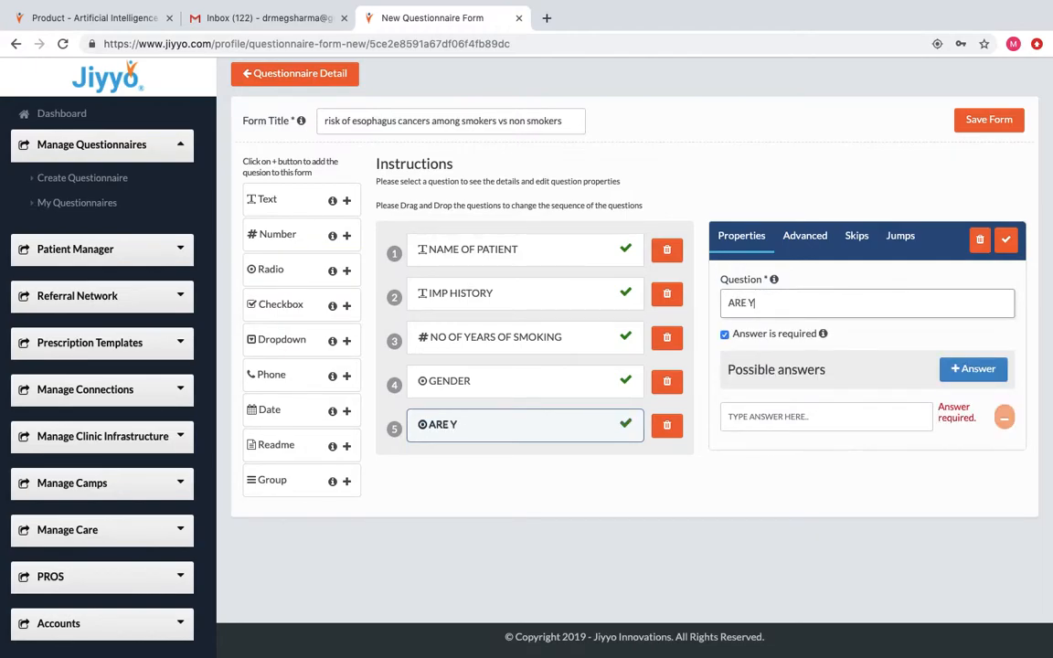
type("OU PREGNANT")
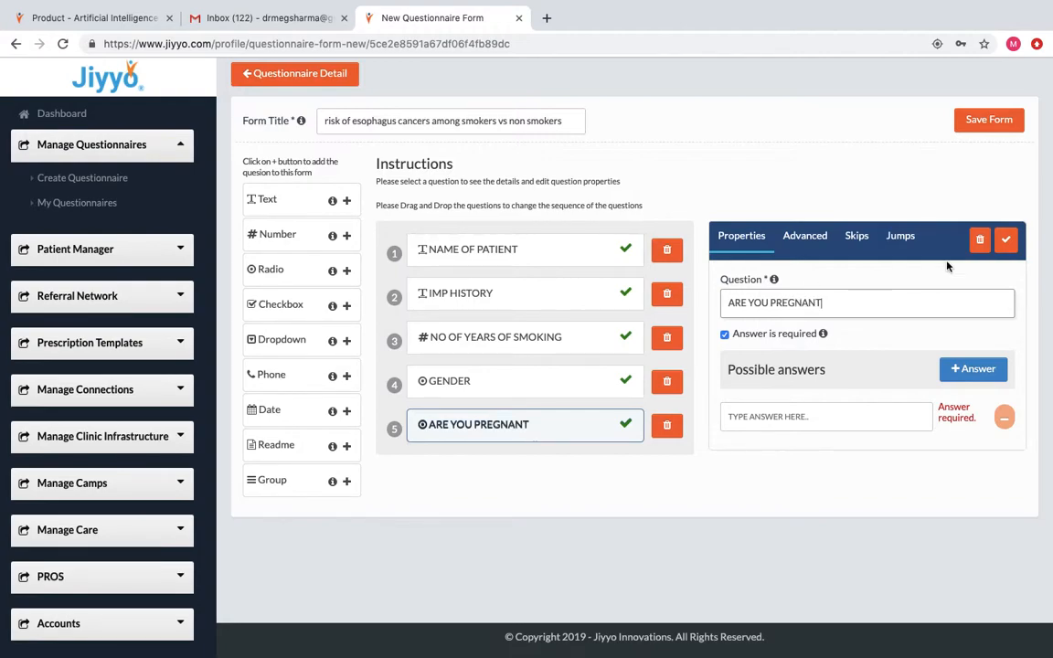
left_click(1005, 243)
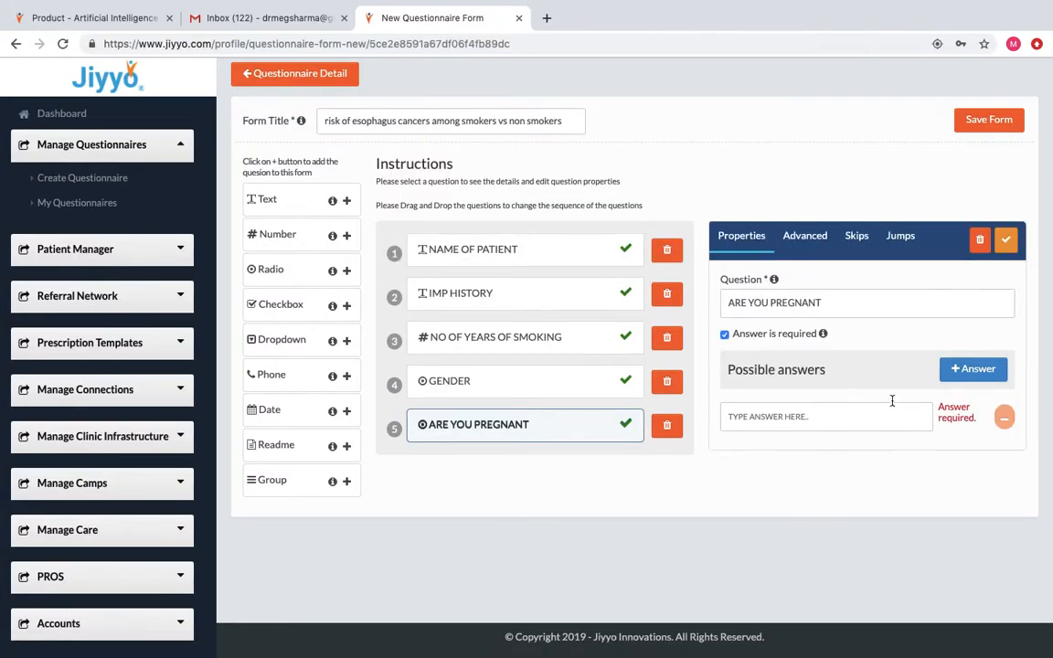
left_click(798, 414)
type("YES")
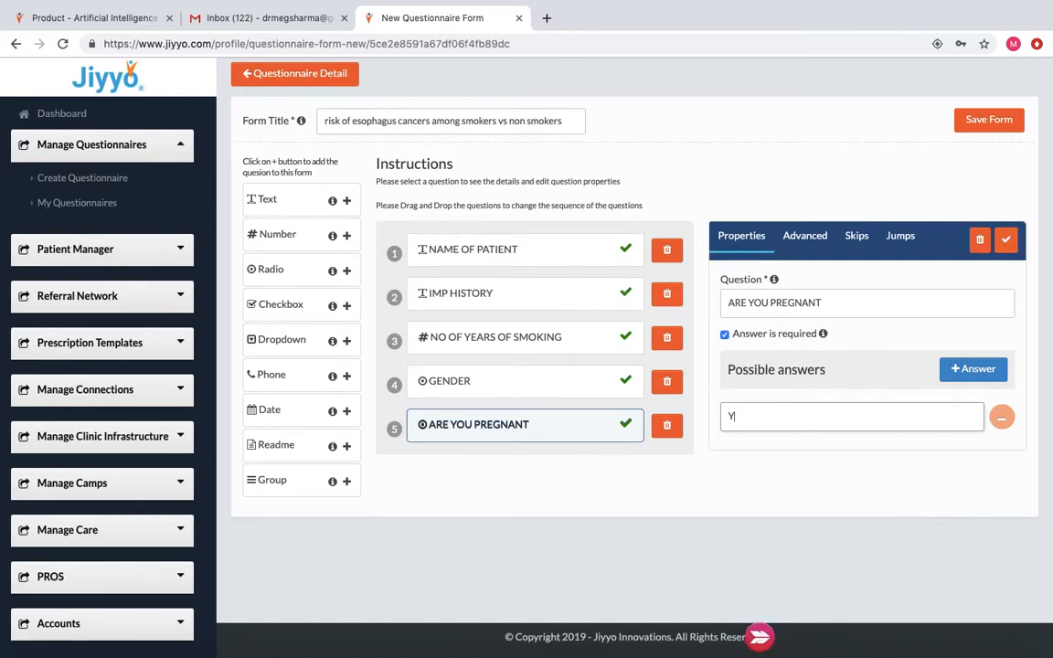
left_click(974, 369)
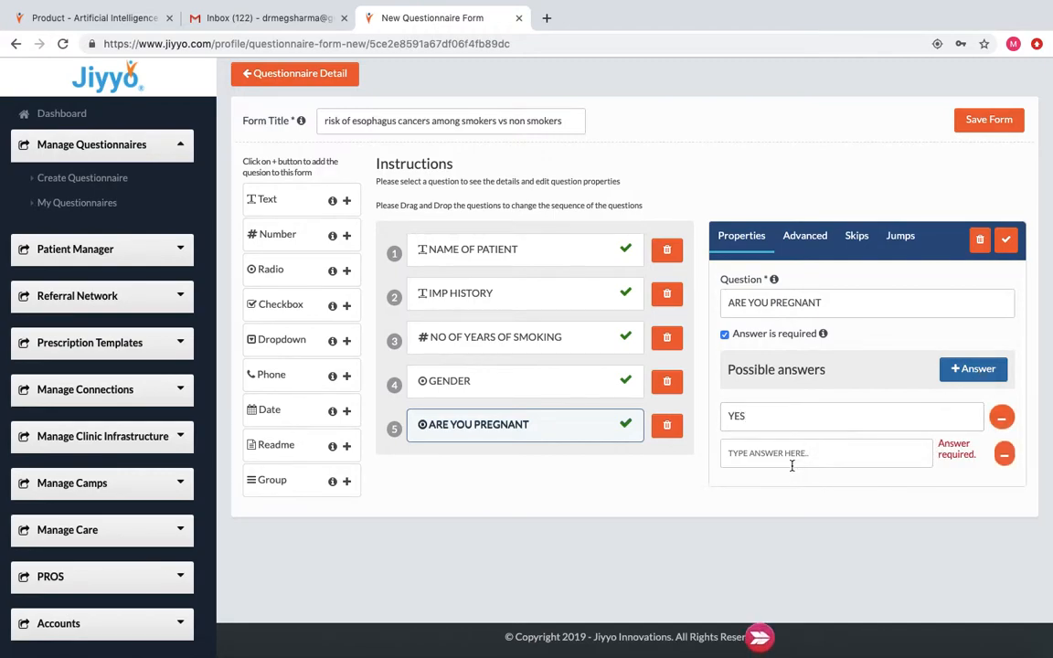
left_click(791, 457)
type("NO")
left_click(1005, 238)
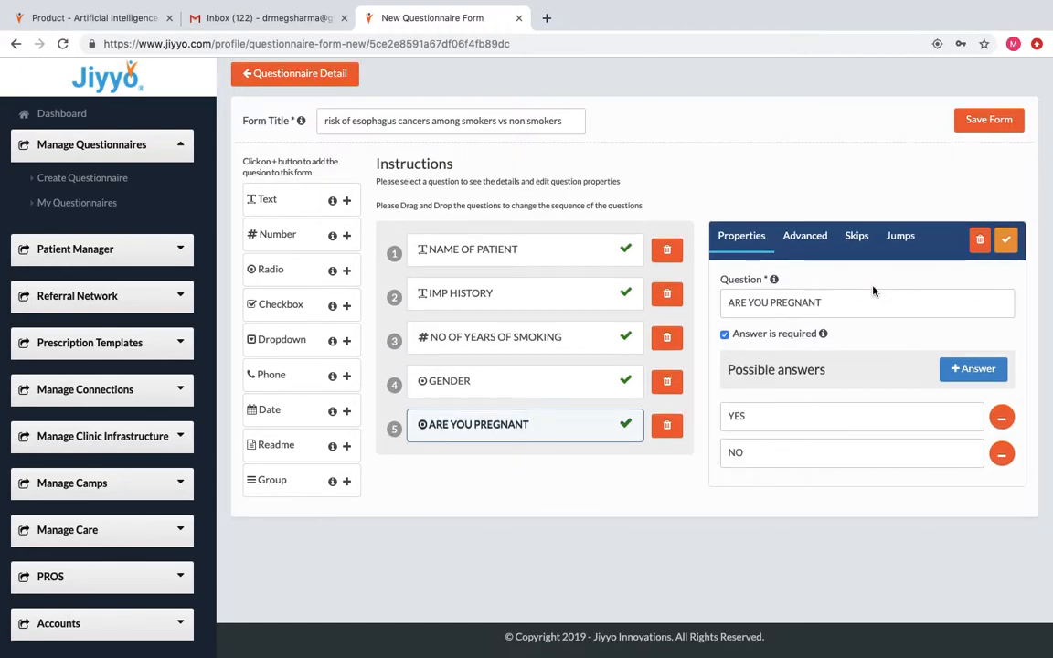
left_click(857, 236)
Give GENDER a skip rule: answer MALE skips question 5, ARE YOU PREGNANT.
left_click(558, 383)
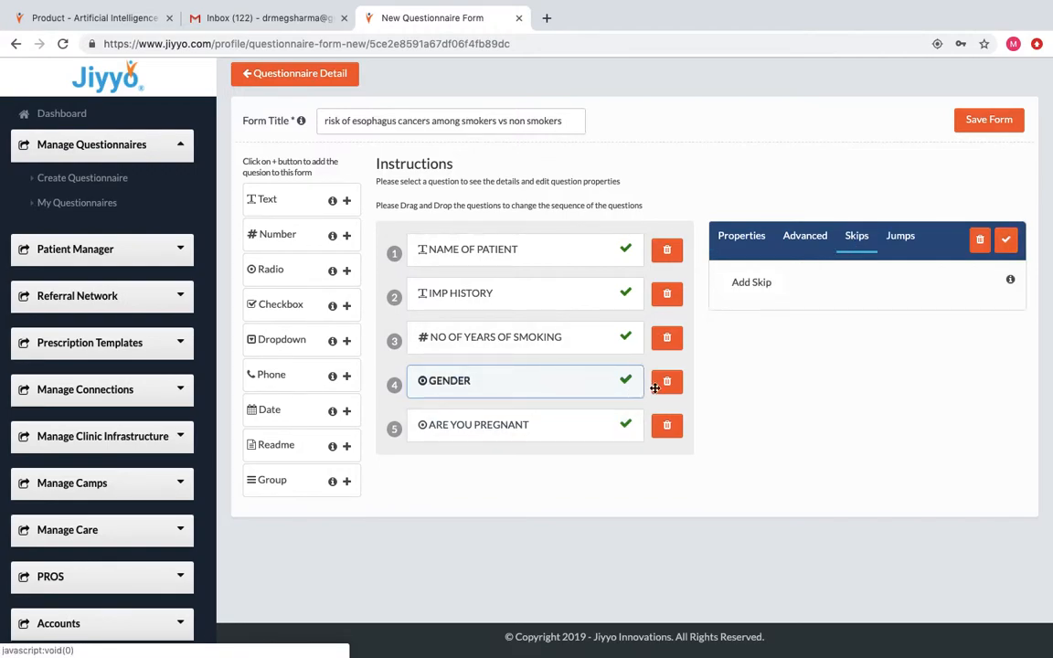
left_click(754, 283)
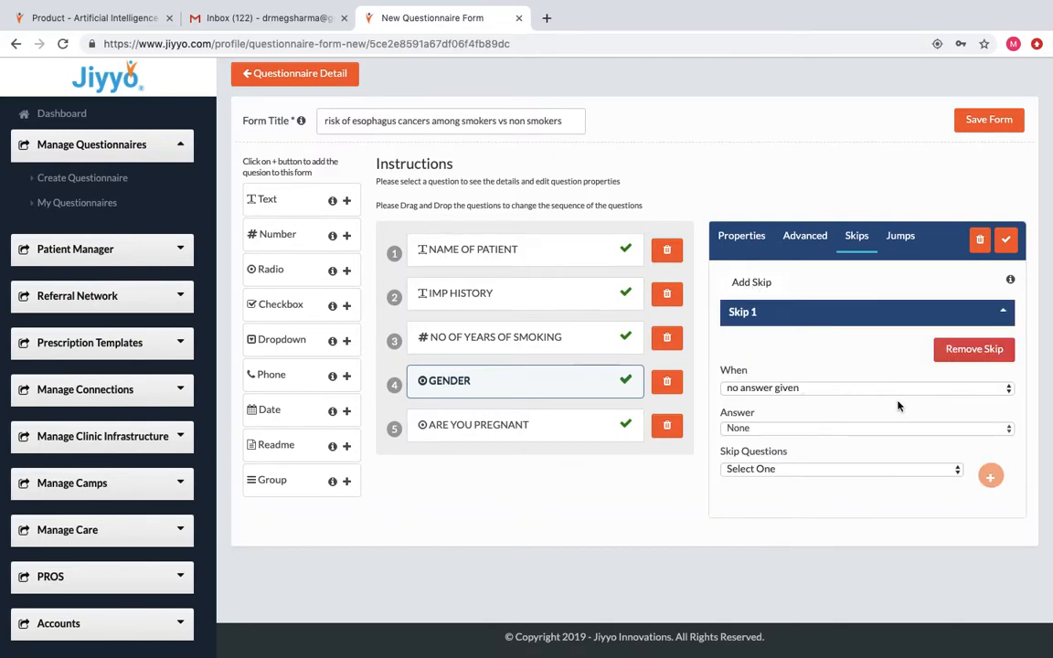
left_click(1009, 389)
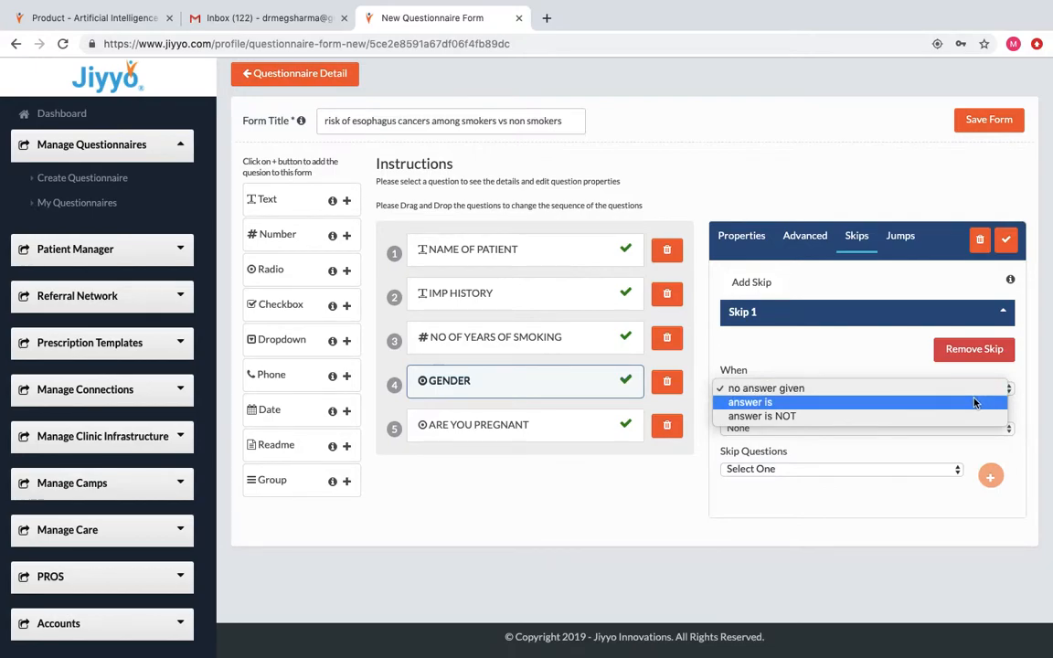
left_click(974, 401)
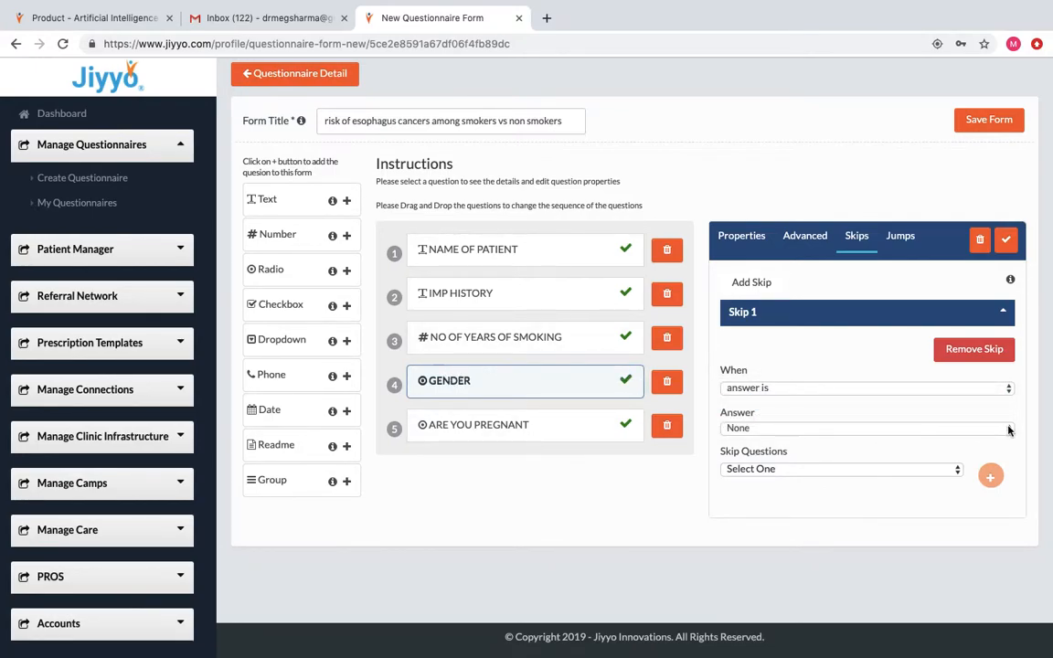
left_click(972, 429)
left_click(969, 441)
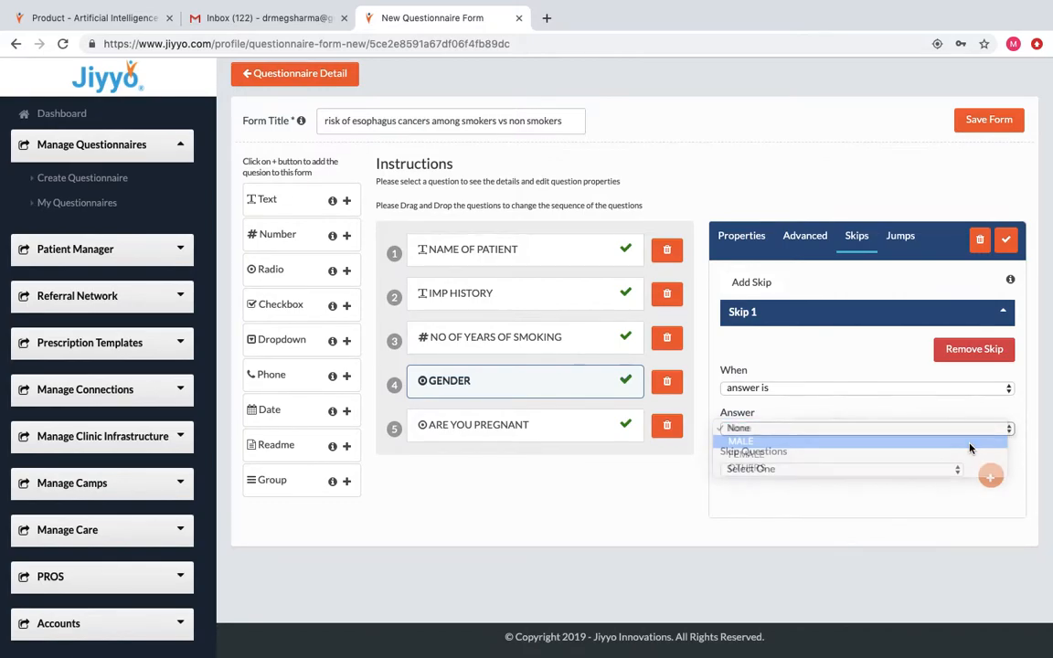
left_click(958, 468)
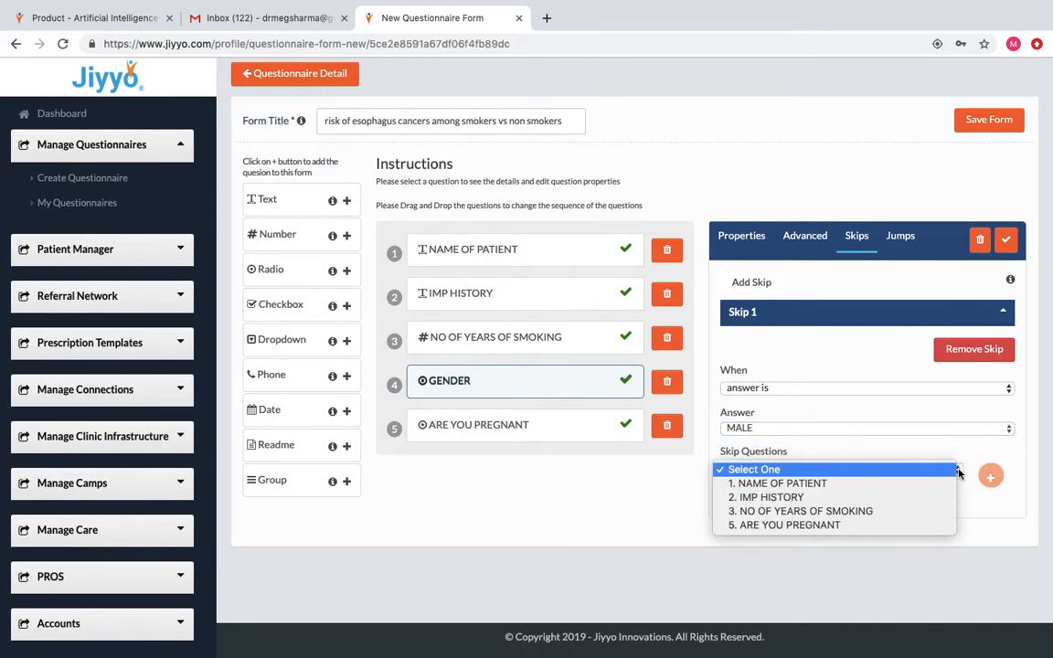
left_click(905, 526)
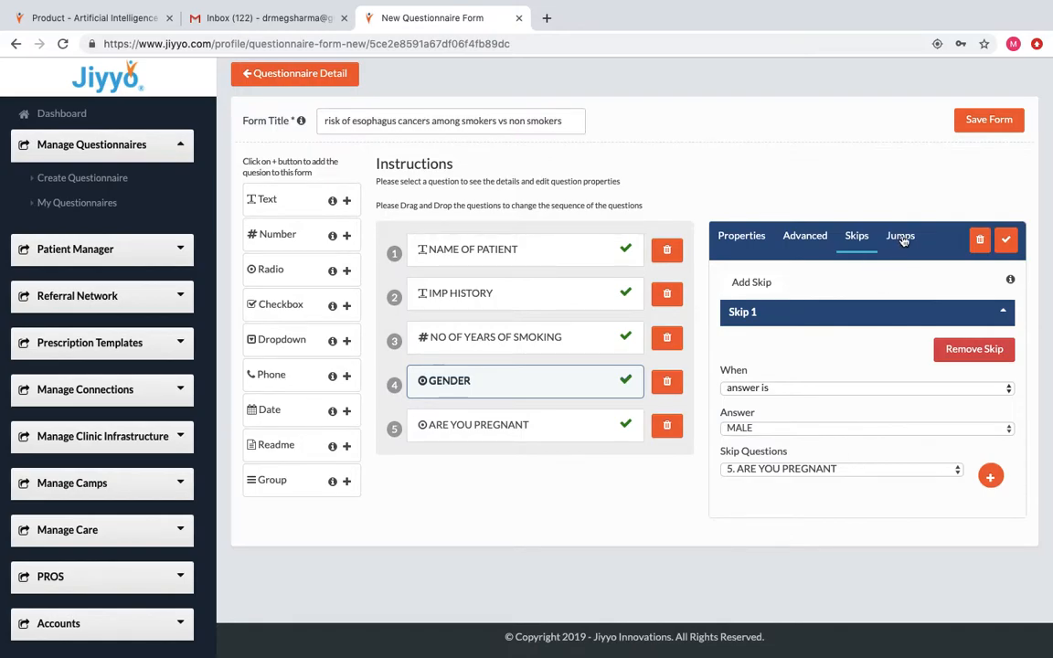
left_click(1006, 241)
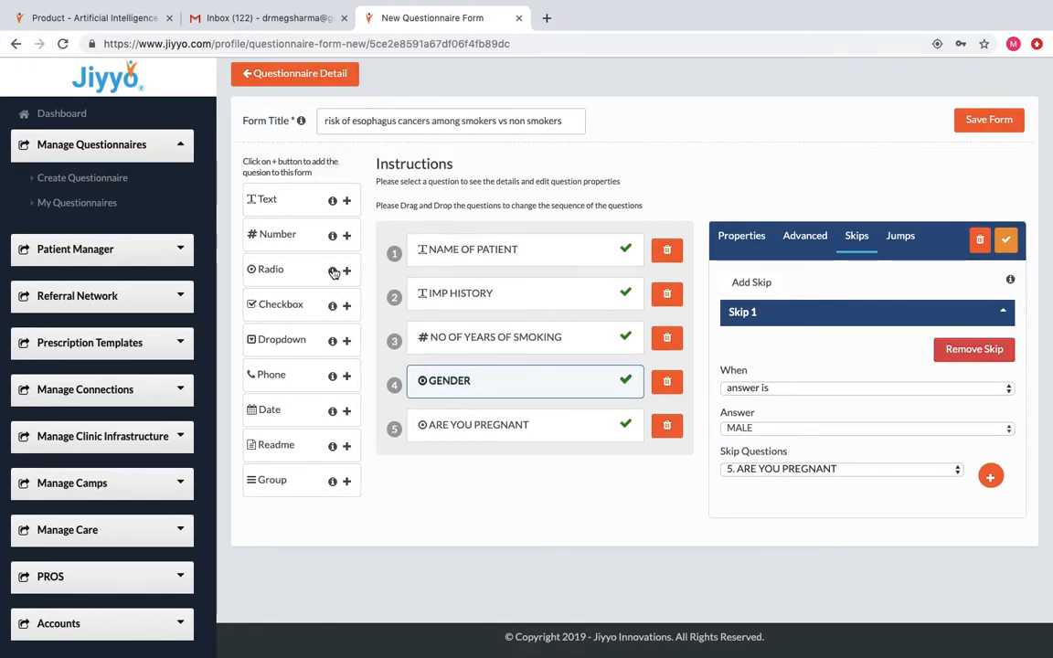
Check the Radio help, close it, and add checkbox question 6.
left_click(333, 270)
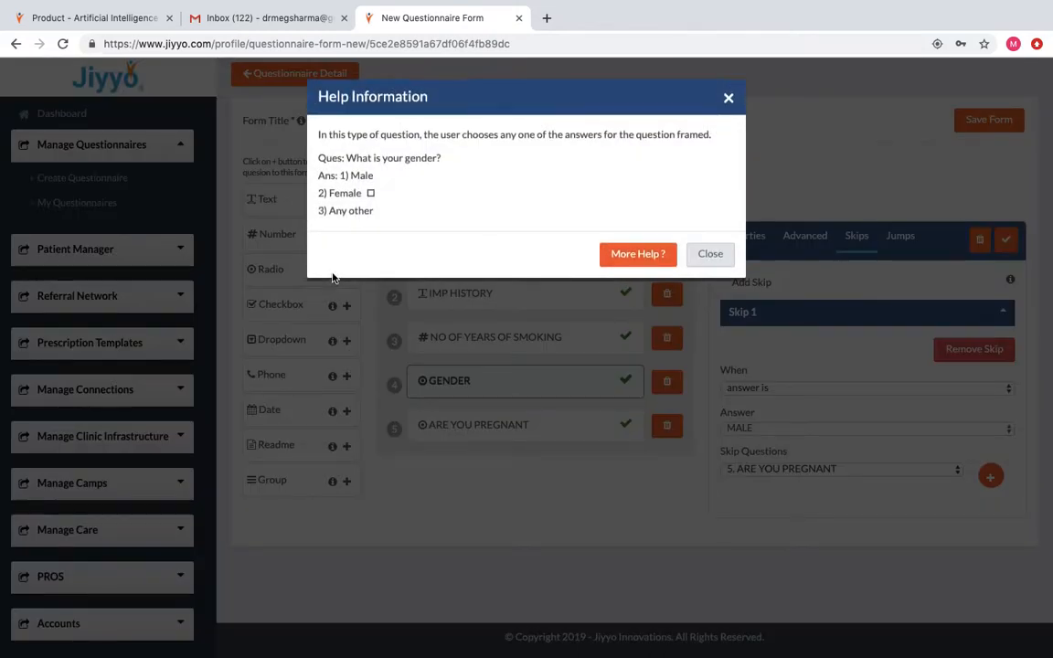
left_click(729, 99)
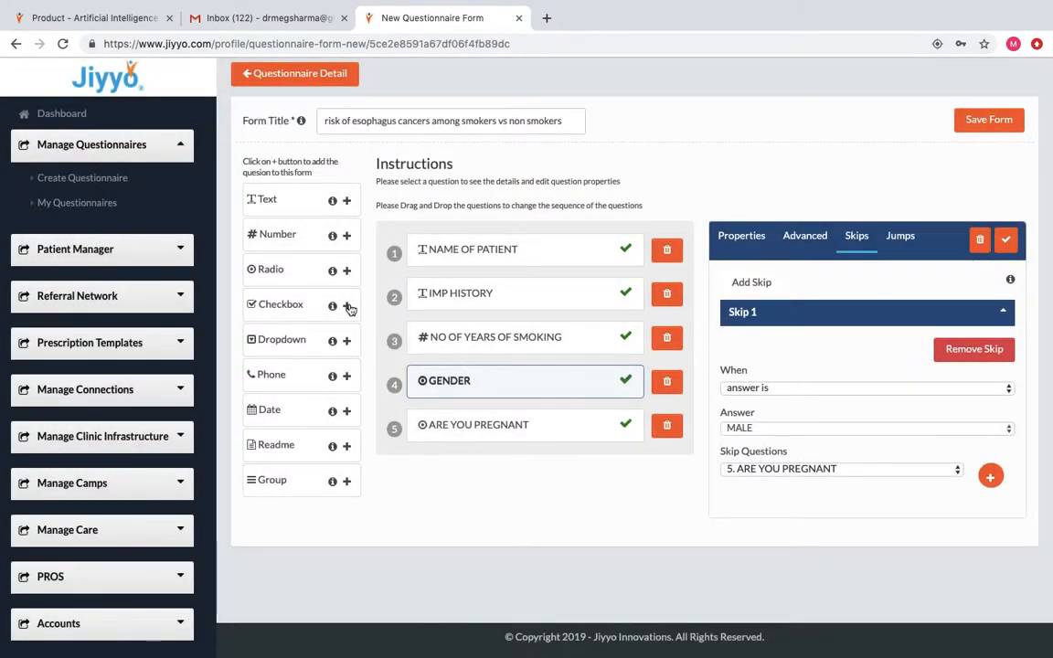
left_click(346, 306)
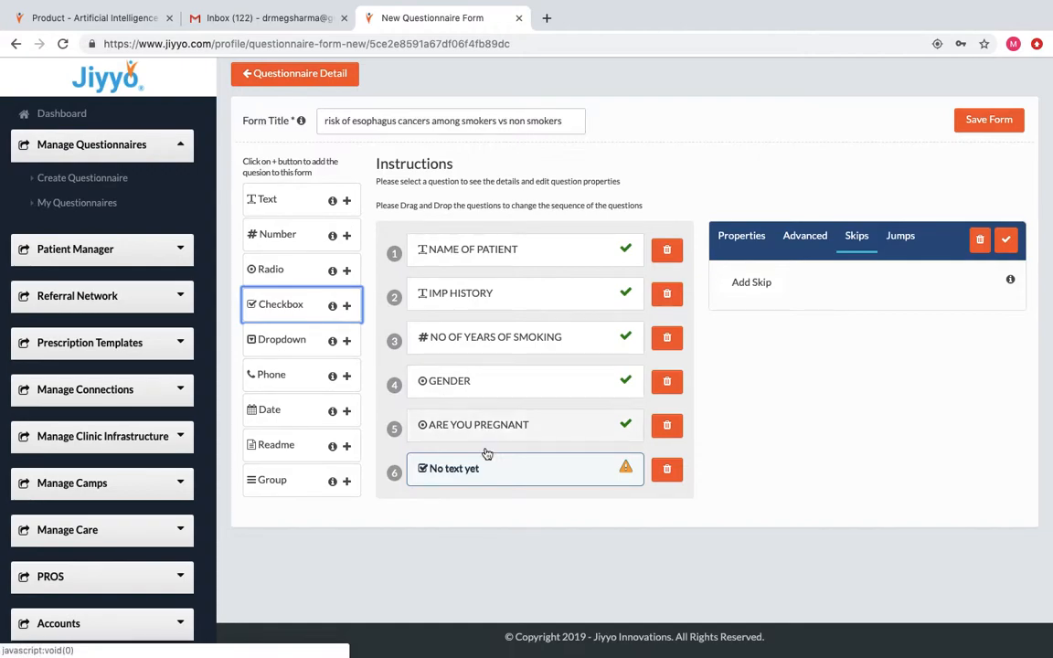
Word question 6 as OTHERS HABITS OF PATIENT with answers TOBACCO CHEWING and ALCOHOL INTAKE.
left_click(745, 239)
left_click(742, 303)
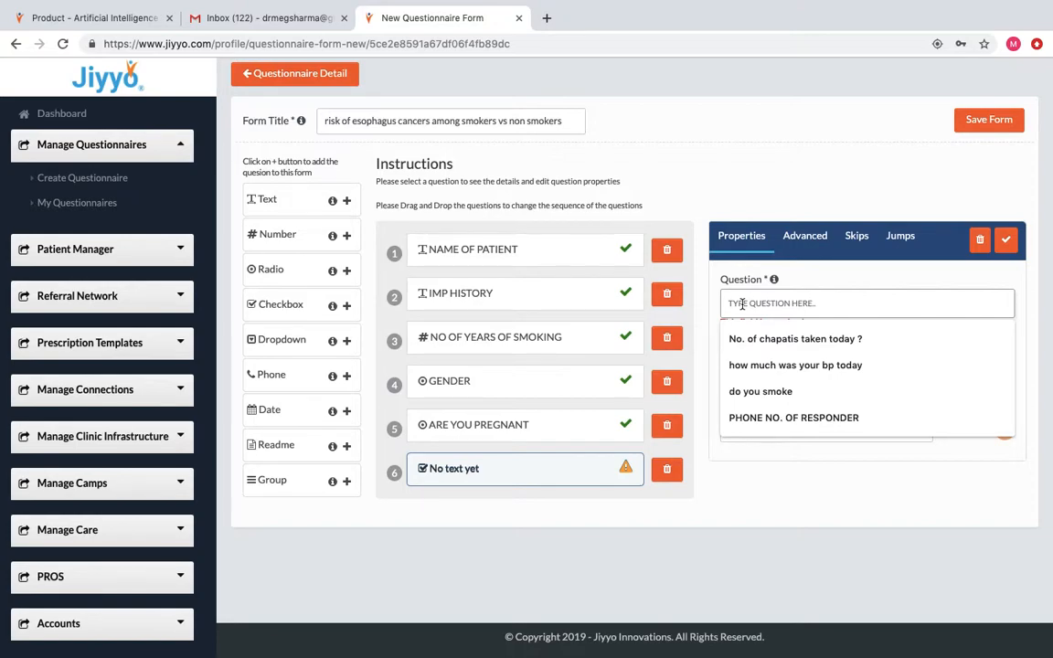
type("OTH")
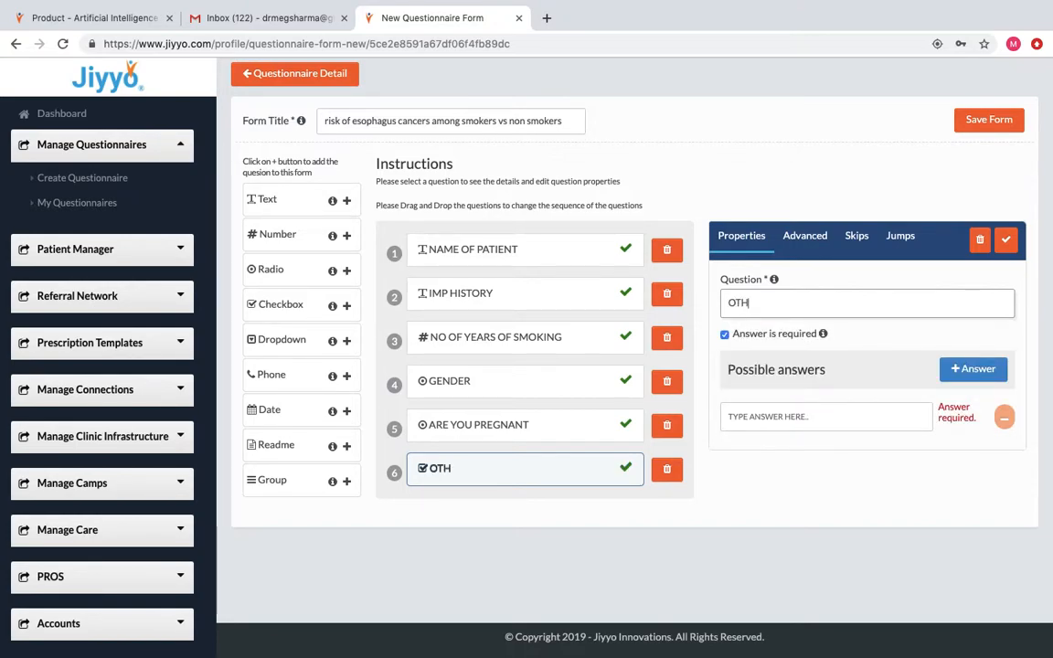
type("ERS HABITS O")
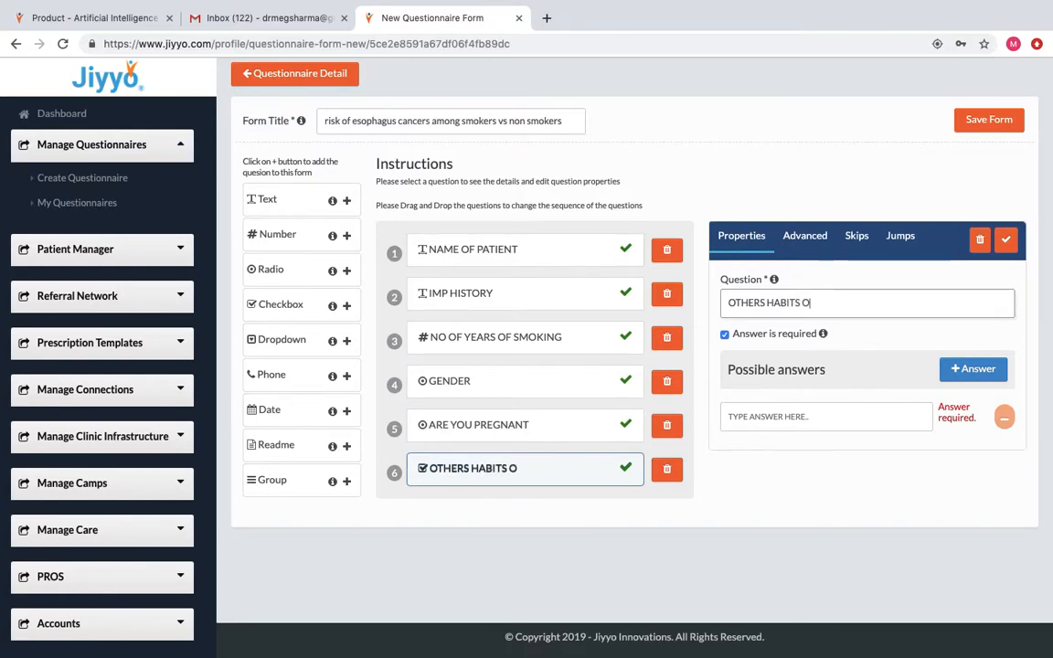
type("F PATIENT")
left_click(758, 418)
type("TOBACCO")
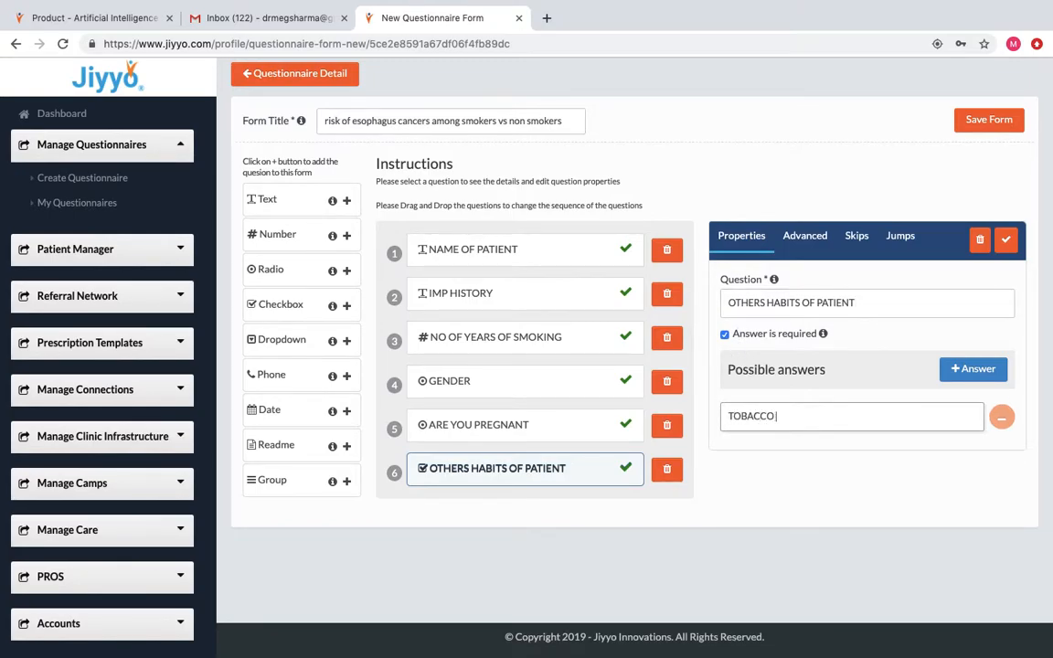
type(" CHEWIN")
key("Return")
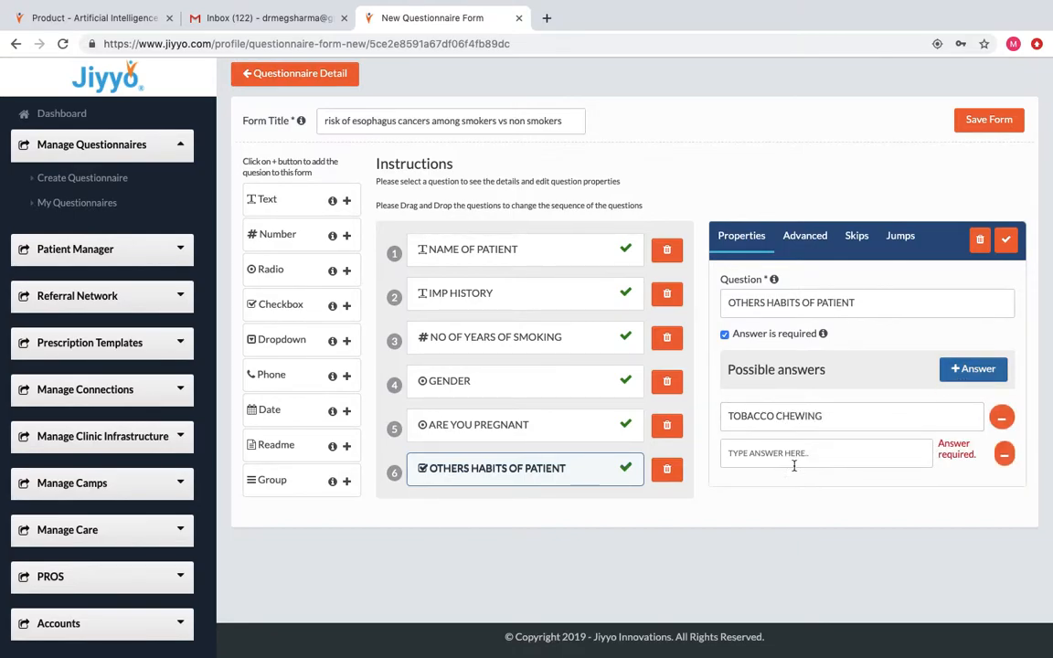
left_click(797, 451)
type("ALCOHOL")
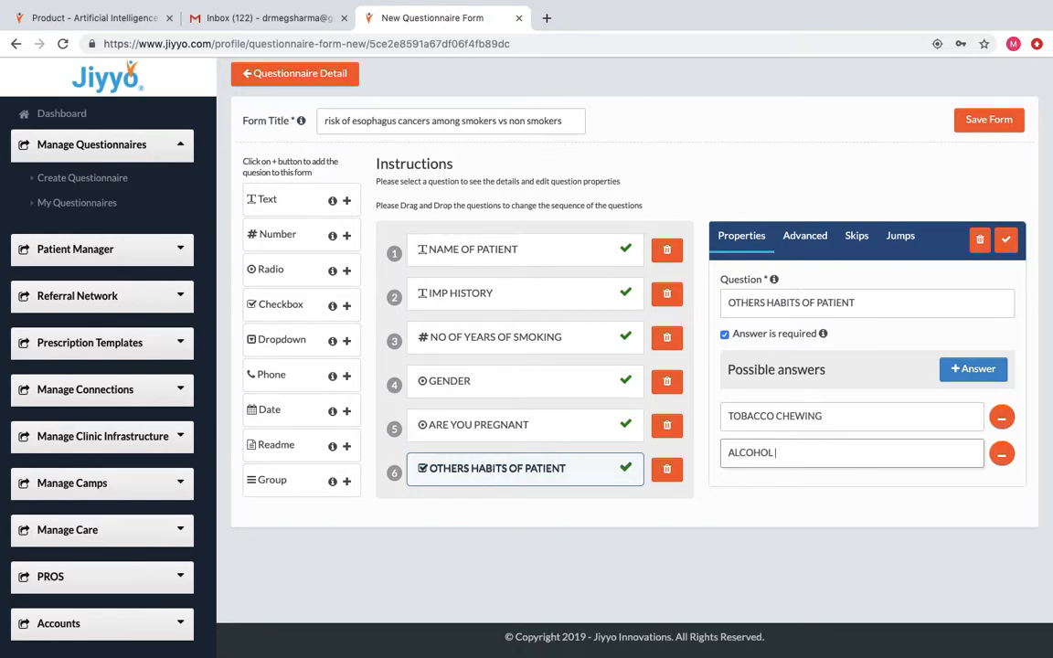
type(" INTAKE")
Add answers IV DRUG ABUSE and NONE, then save the question.
left_click(972, 369)
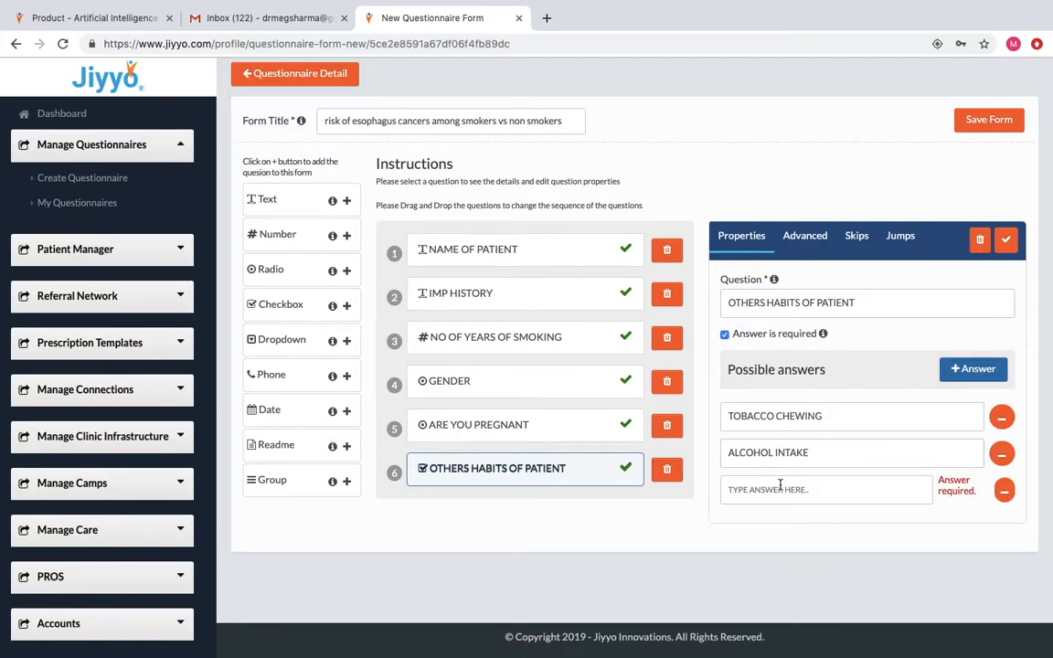
left_click(823, 490)
type("IV")
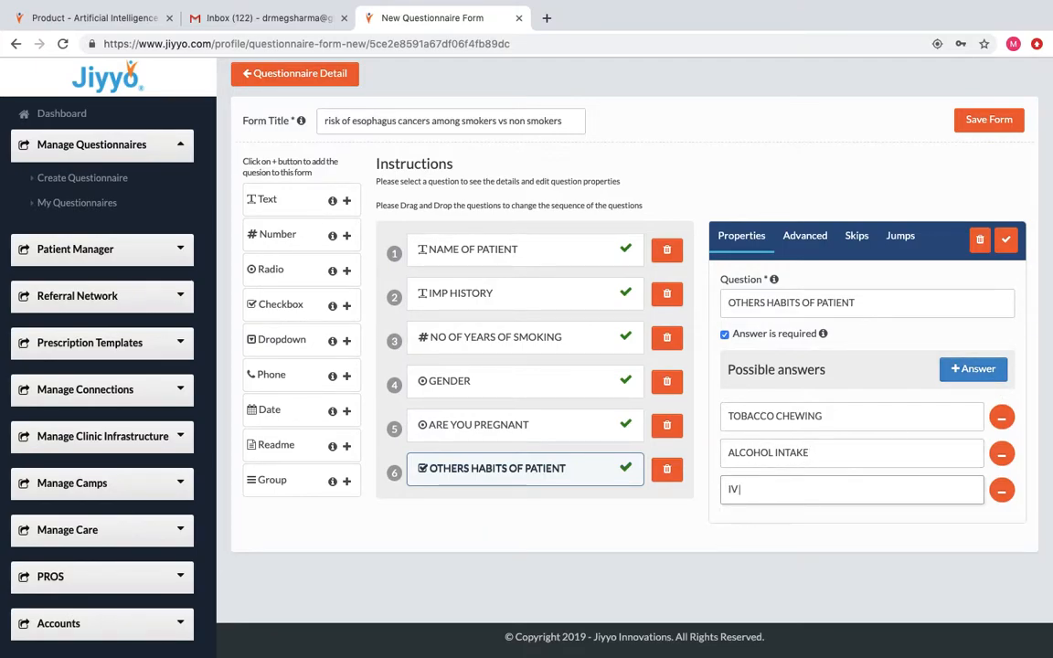
type(" DRUG ABUSE")
left_click(972, 369)
left_click(785, 528)
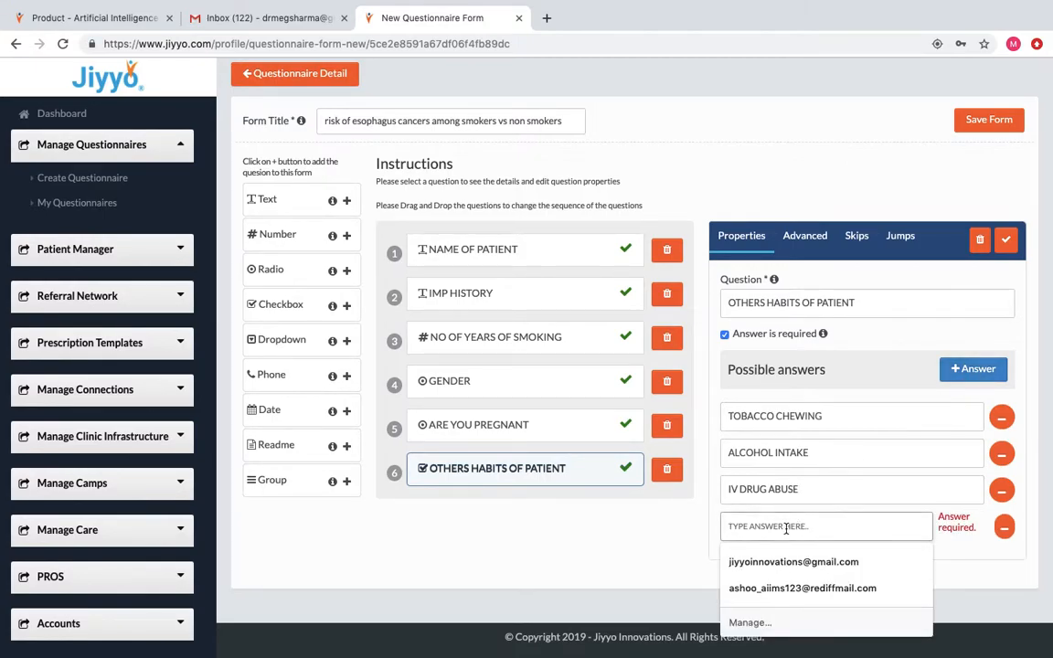
type("NONE")
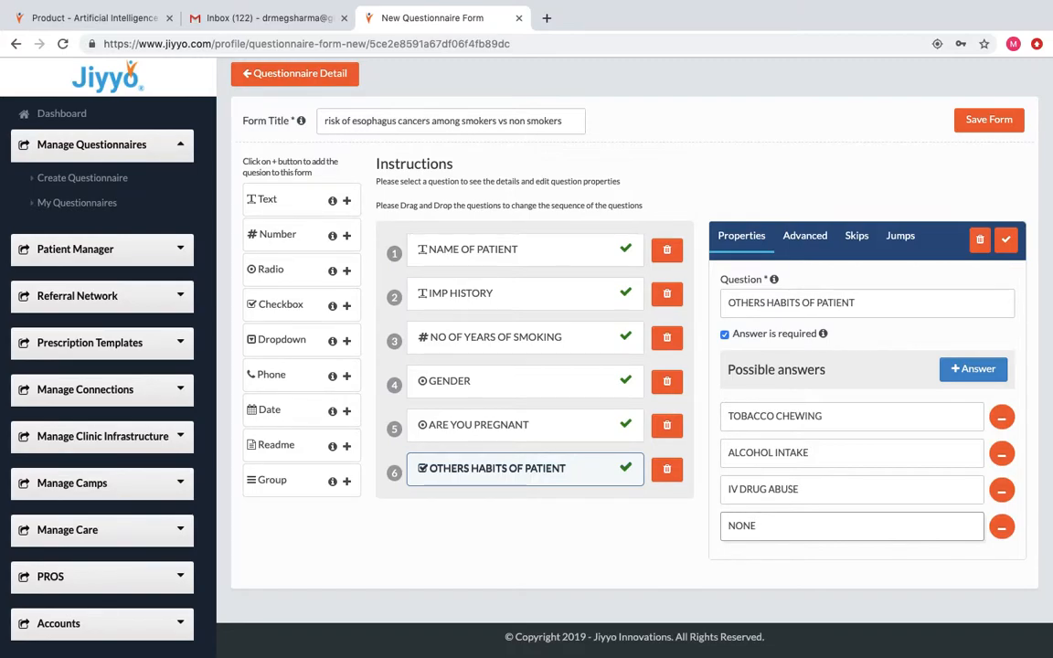
left_click(1007, 238)
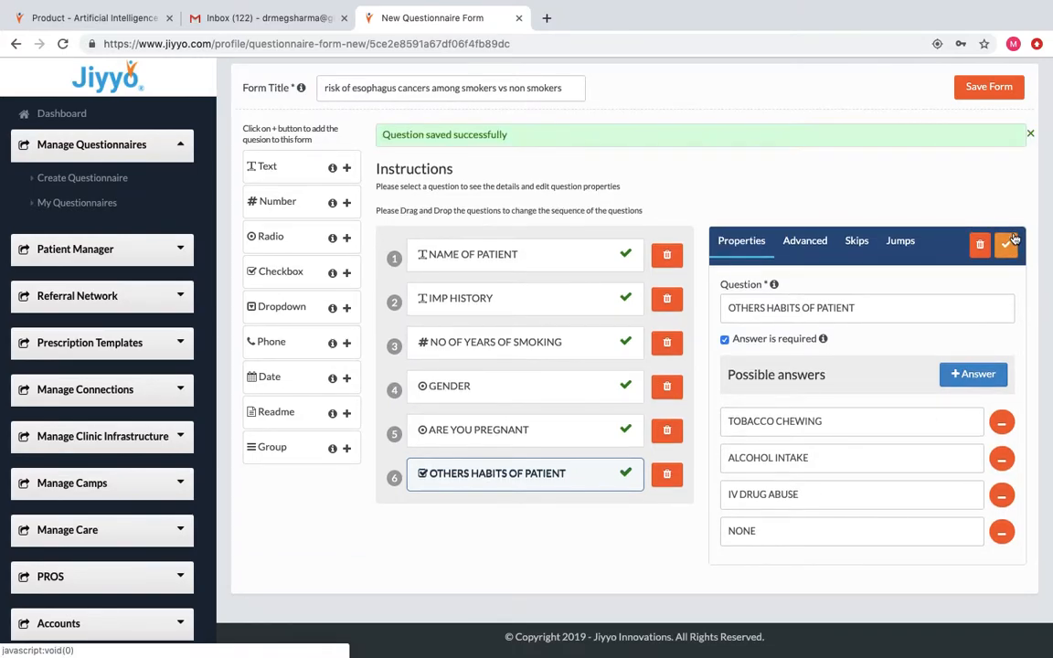
left_click(348, 314)
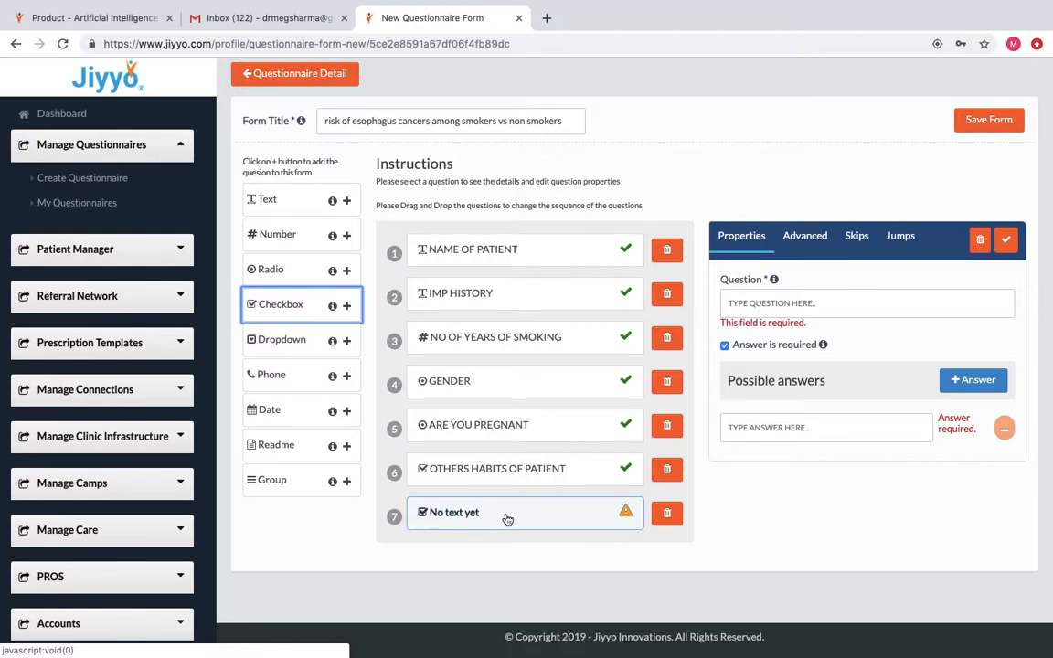
left_click(669, 514)
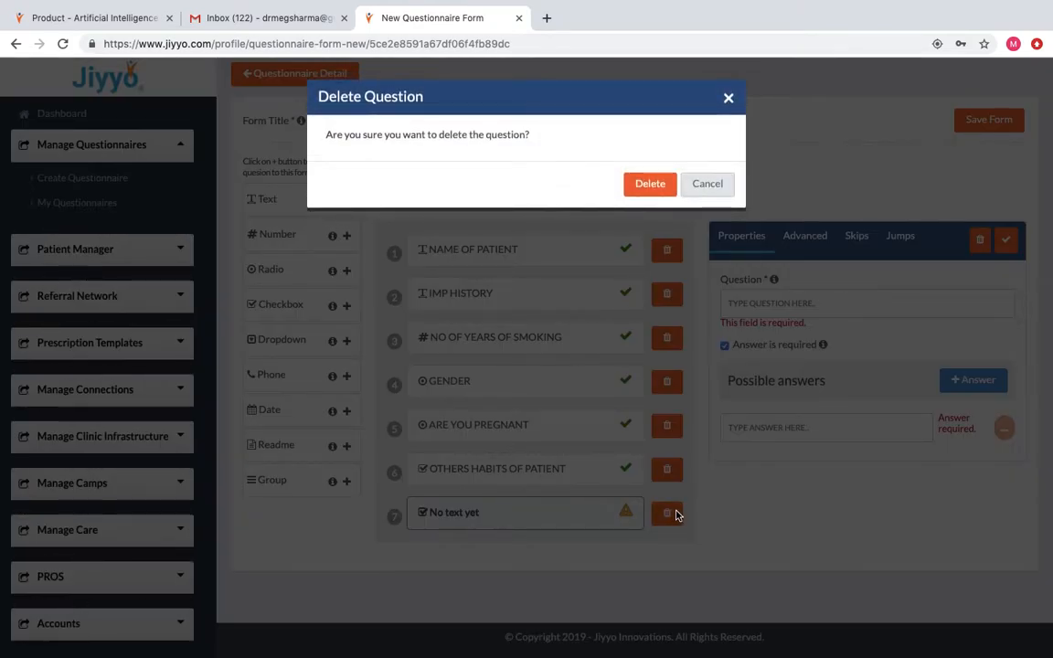
left_click(645, 184)
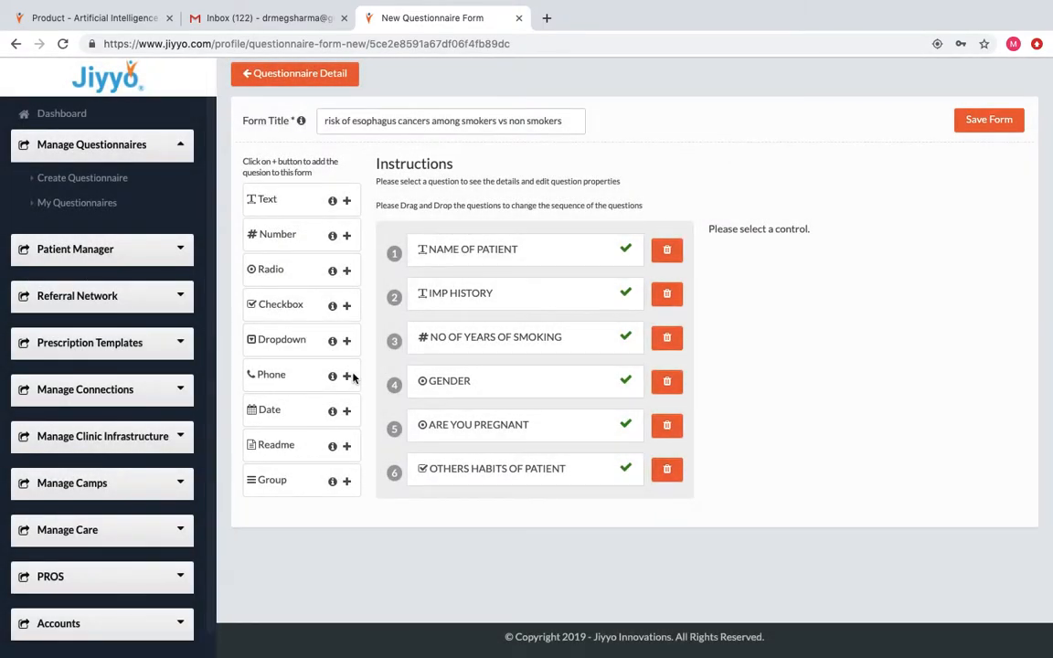
Add and save a phone question, PATIENT PHONE NO.
left_click(346, 375)
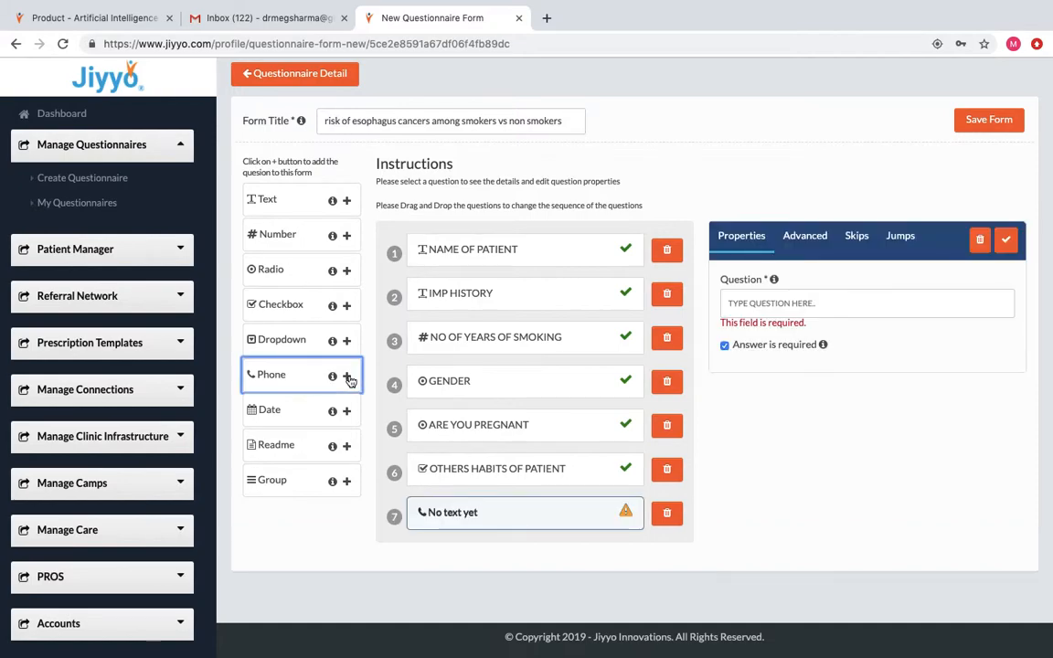
left_click(751, 303)
type("PA")
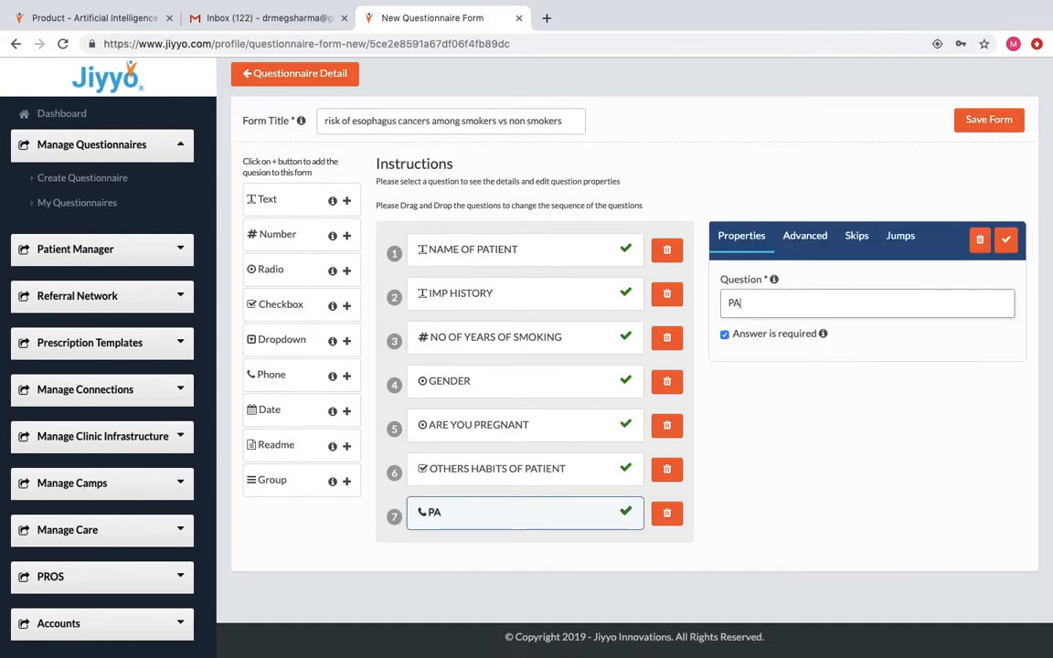
type("TIENT PHON")
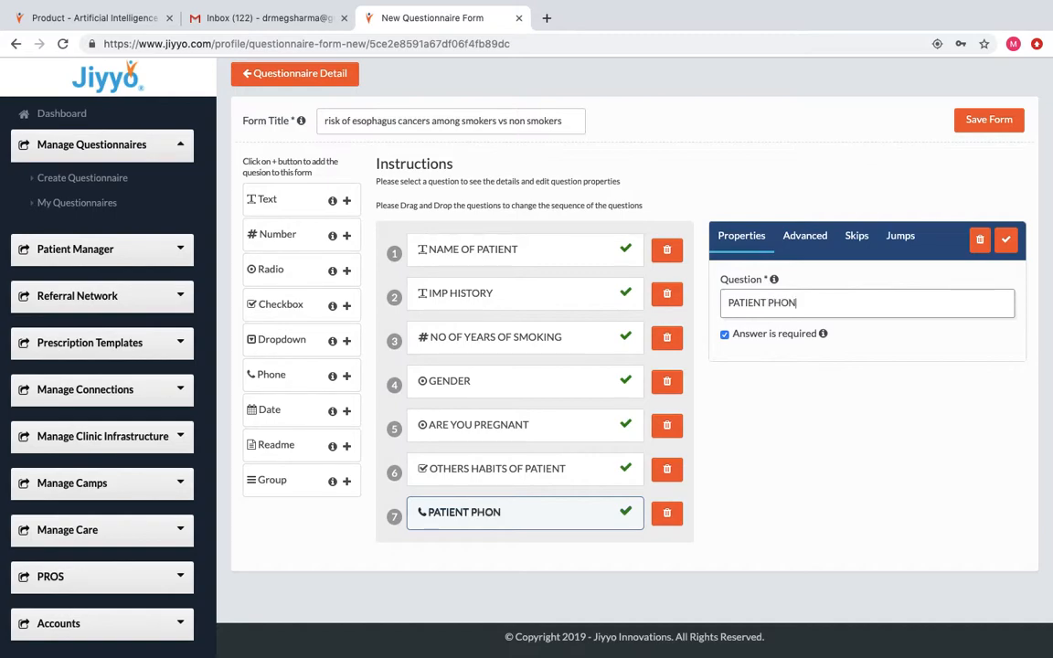
type("E NO.")
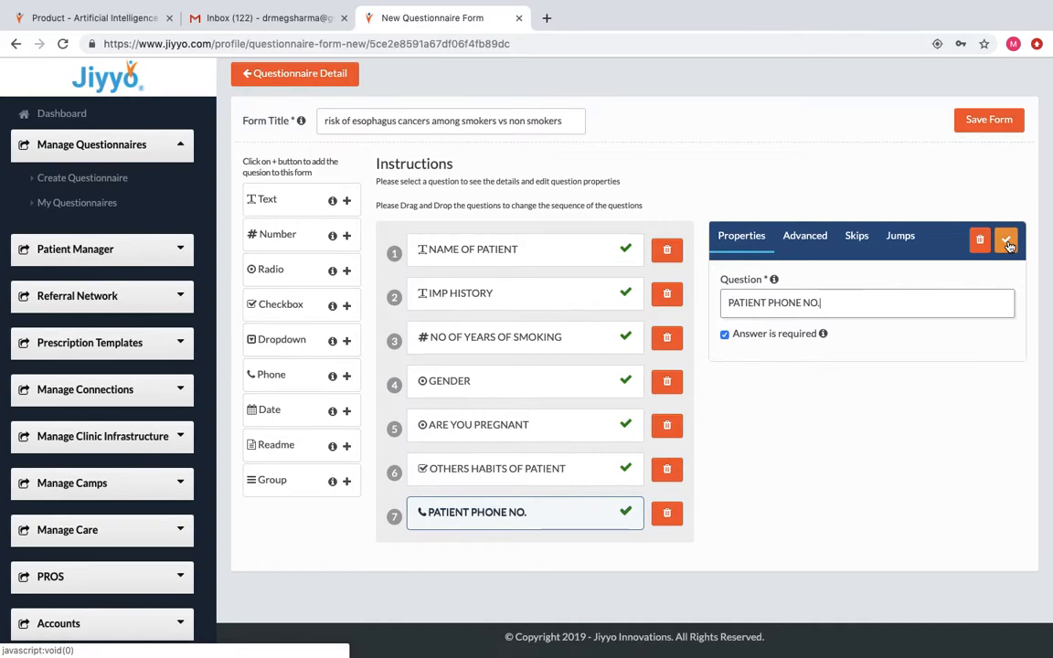
left_click(1006, 241)
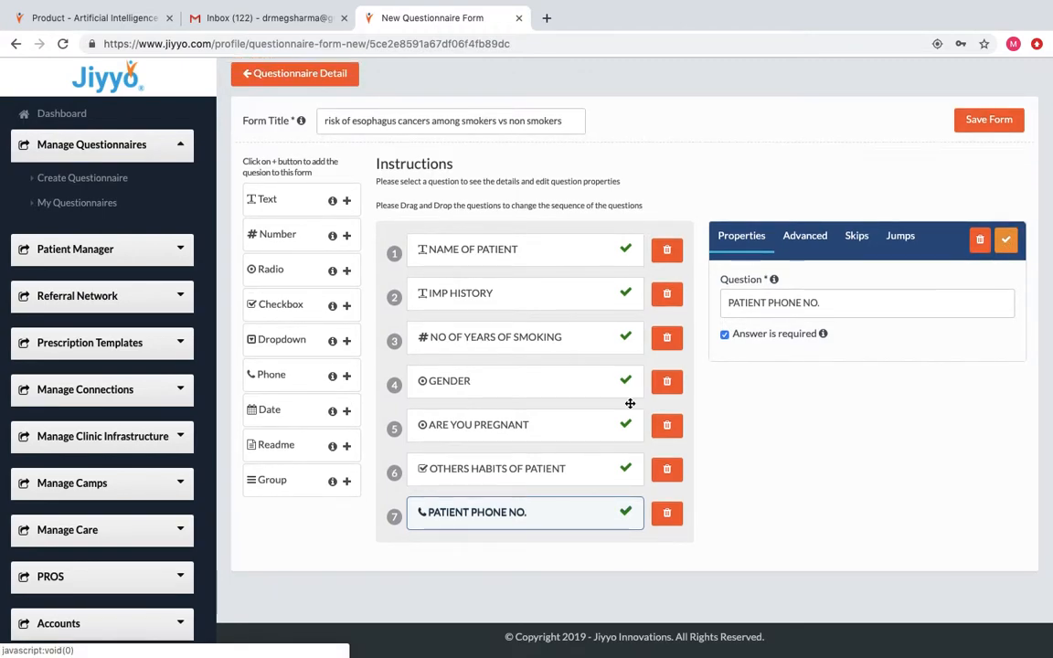
Add and save a date question named LMP.
left_click(346, 411)
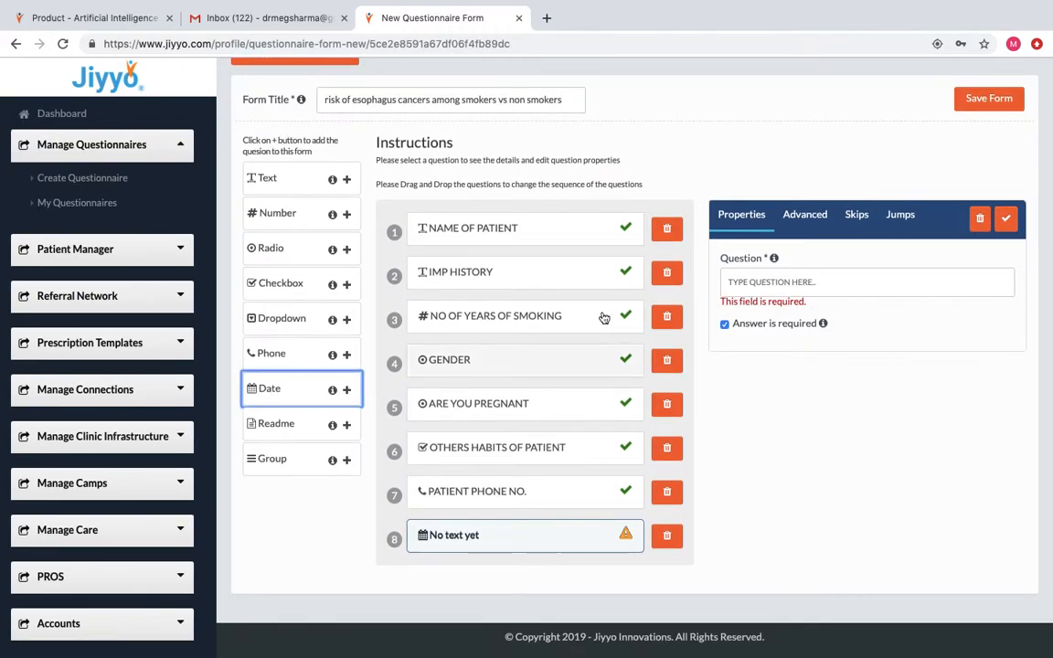
left_click(741, 282)
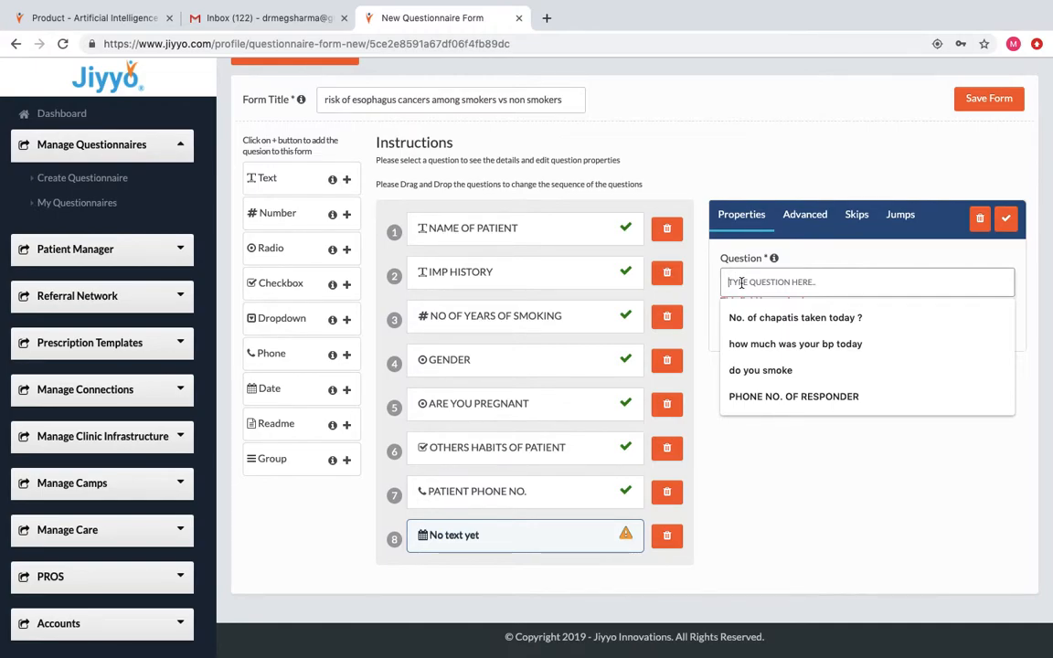
type("LMP")
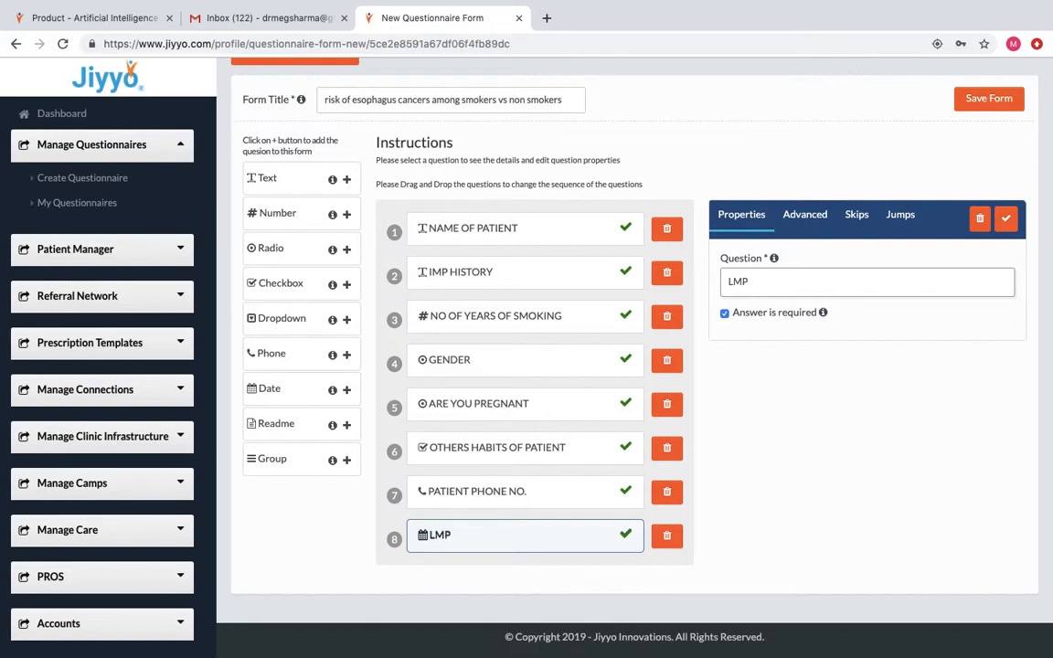
left_click(1006, 219)
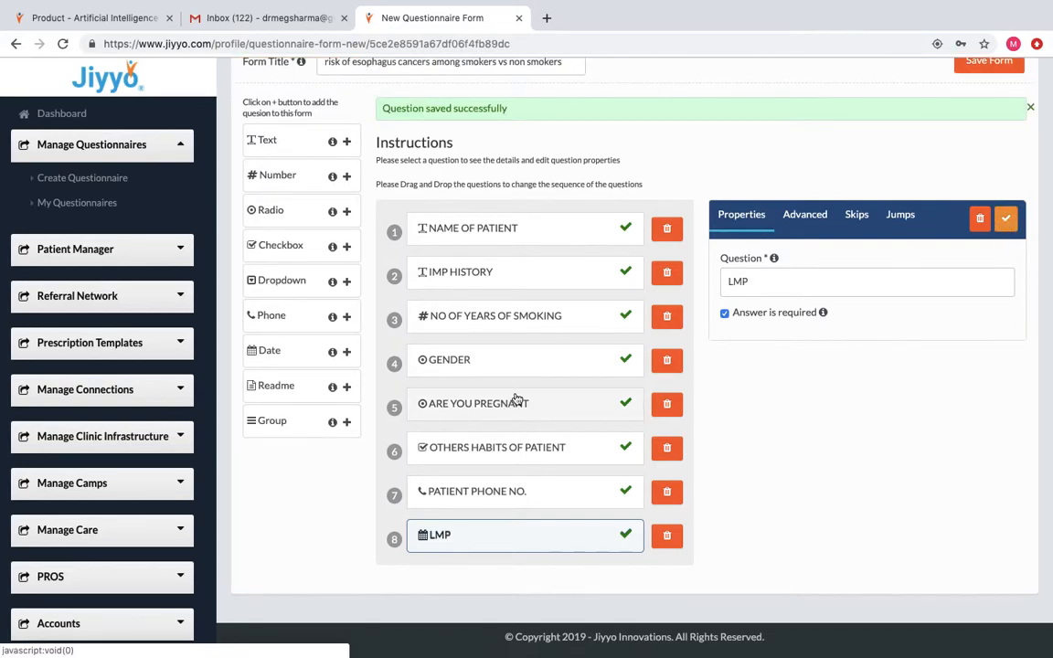
Add a readme item with the text QUESTIONS ONLY FOR MOTHERS and save it.
left_click(347, 388)
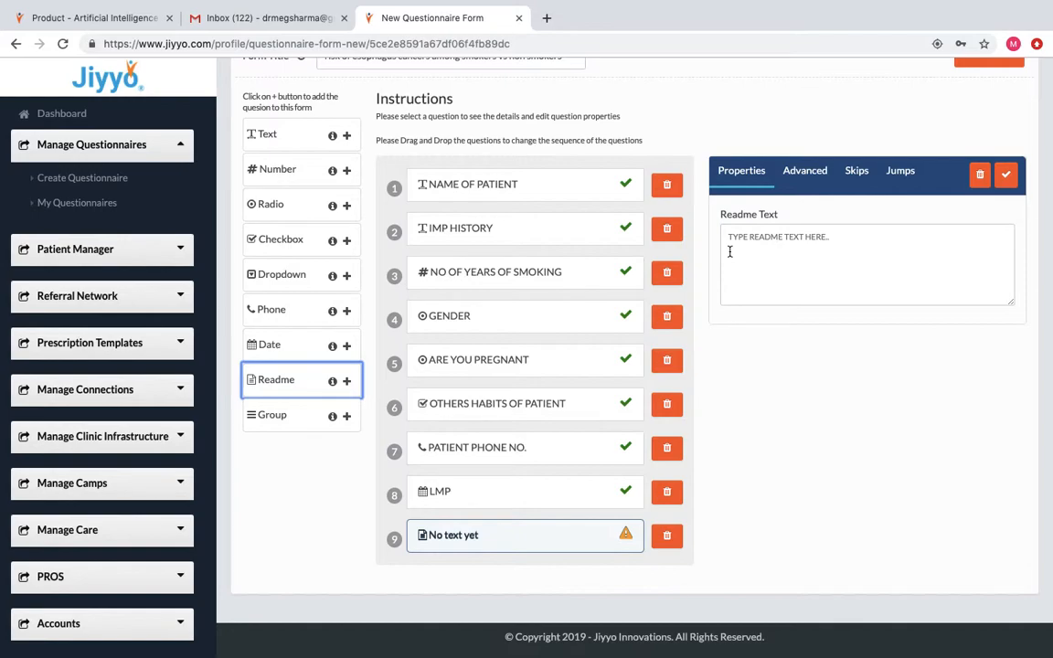
left_click(740, 242)
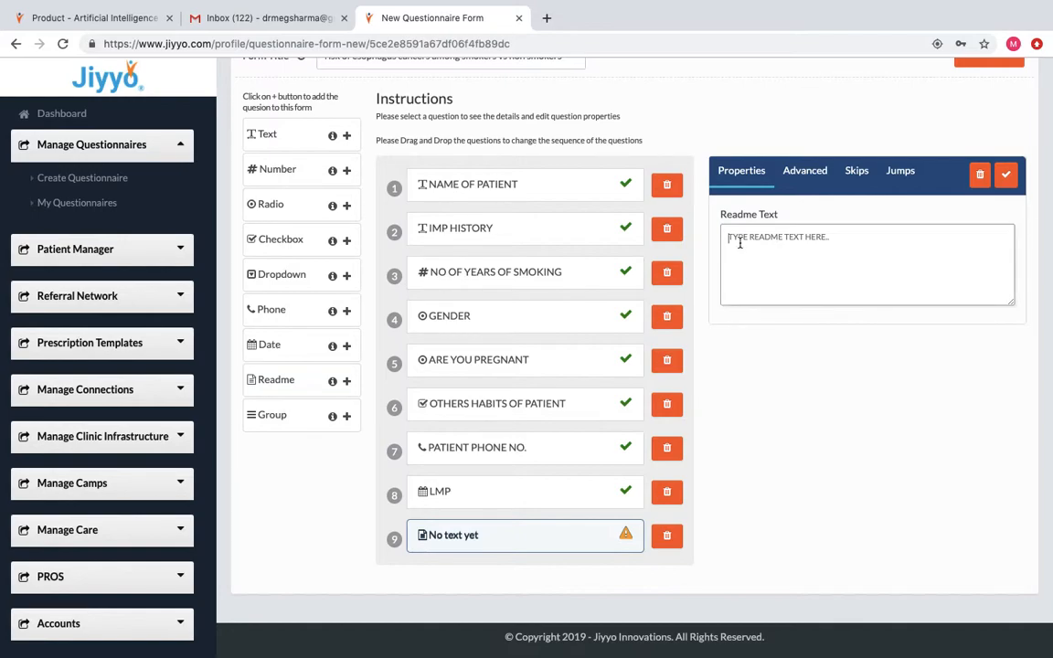
type("QUESTIONS O")
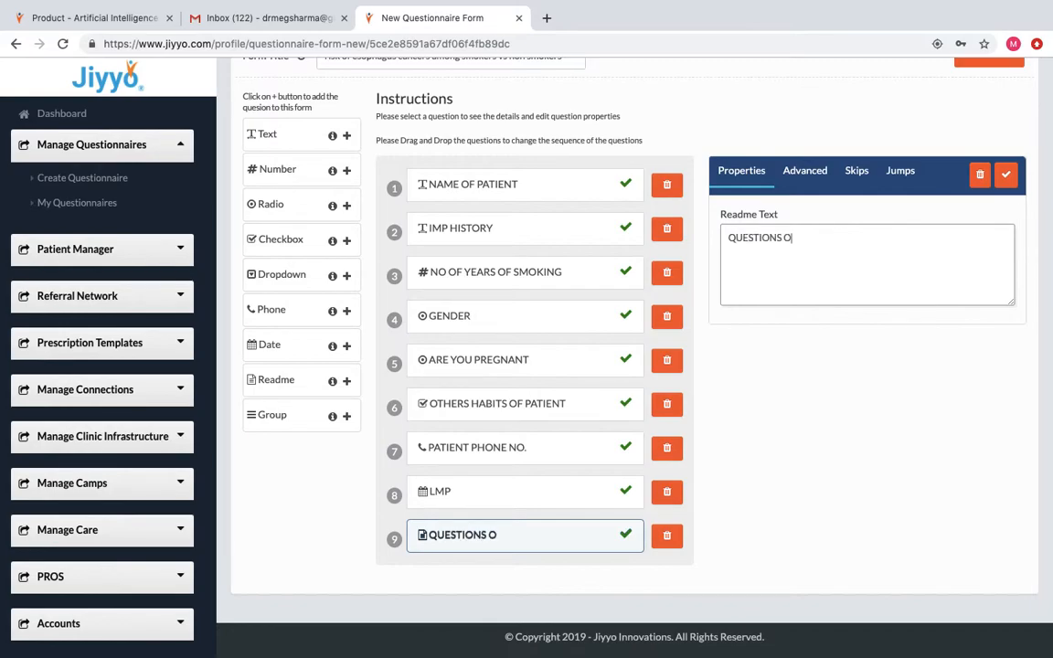
type("NLY FOR MOTHERS")
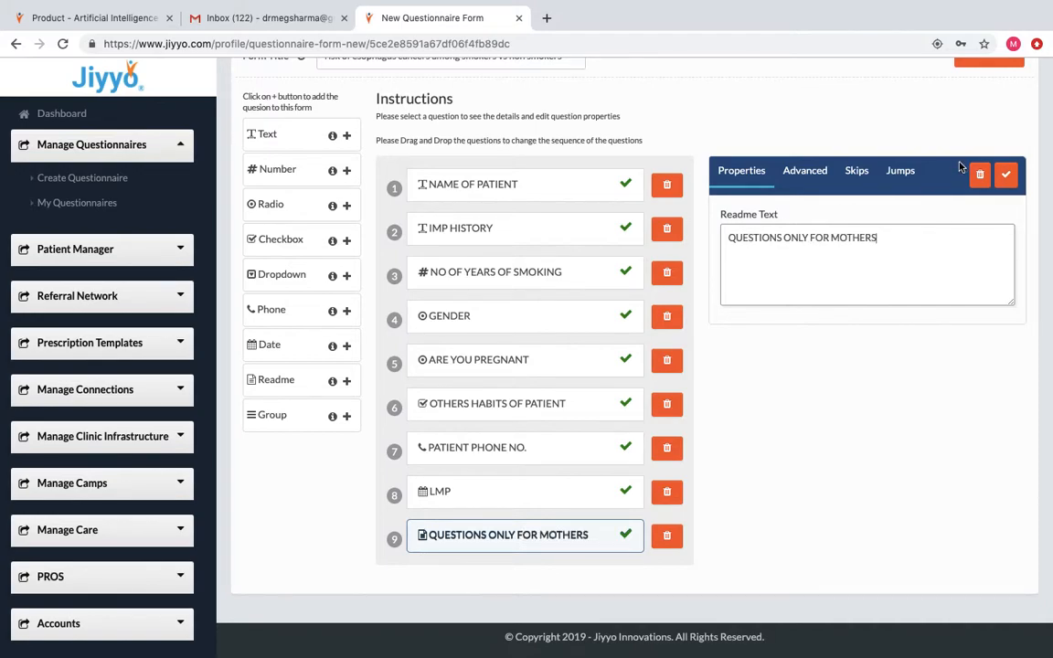
left_click(1006, 176)
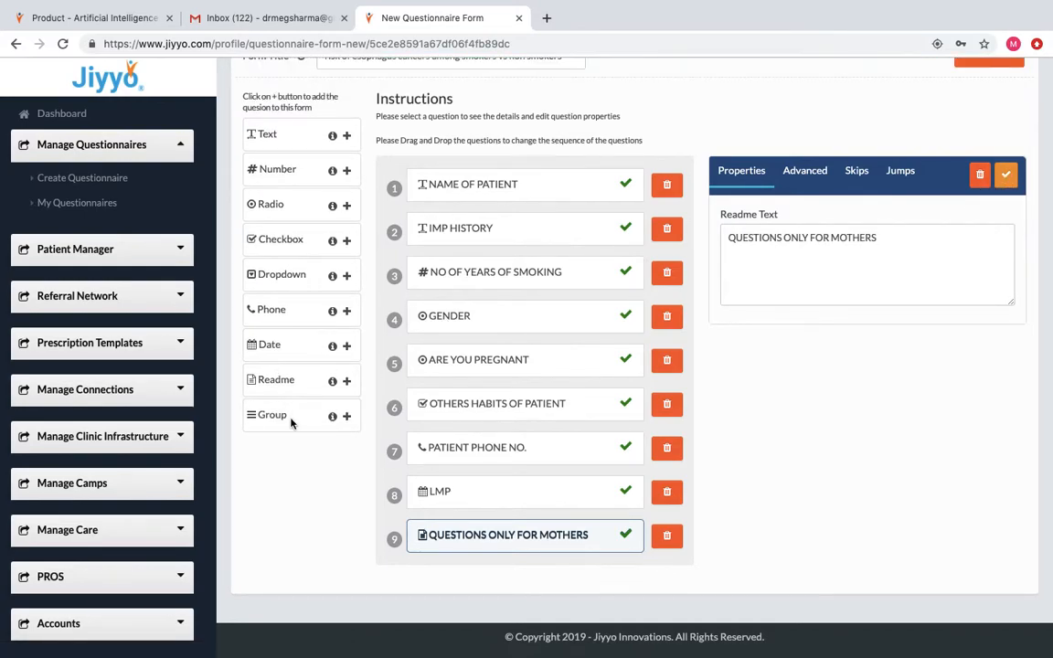
Add a group named PHYSICAL EXAMINATION and open it for editing.
left_click(347, 416)
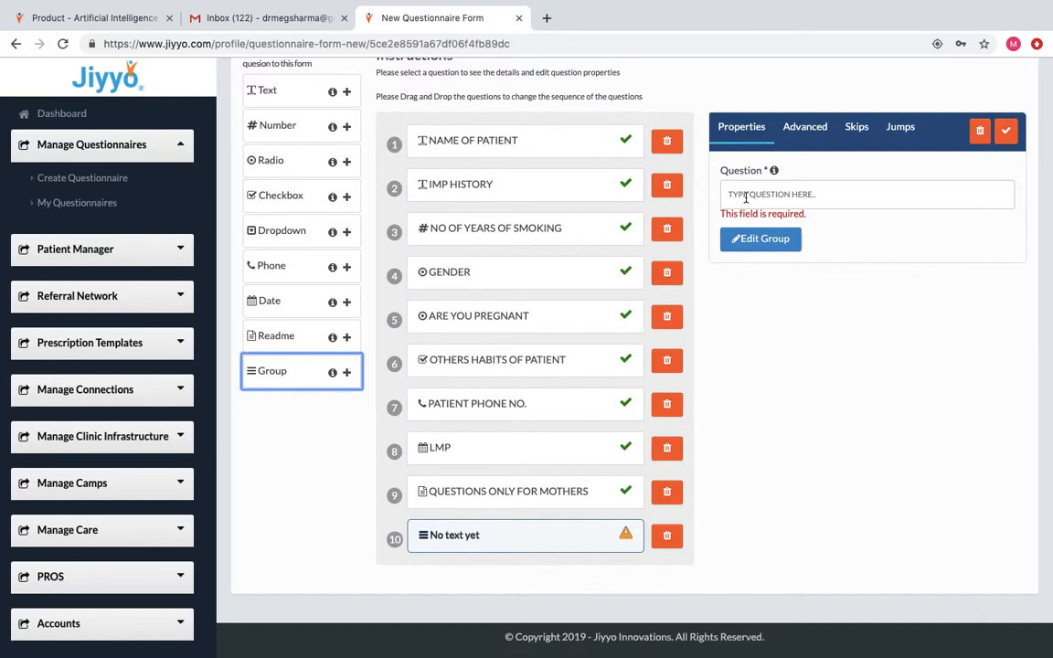
left_click(746, 196)
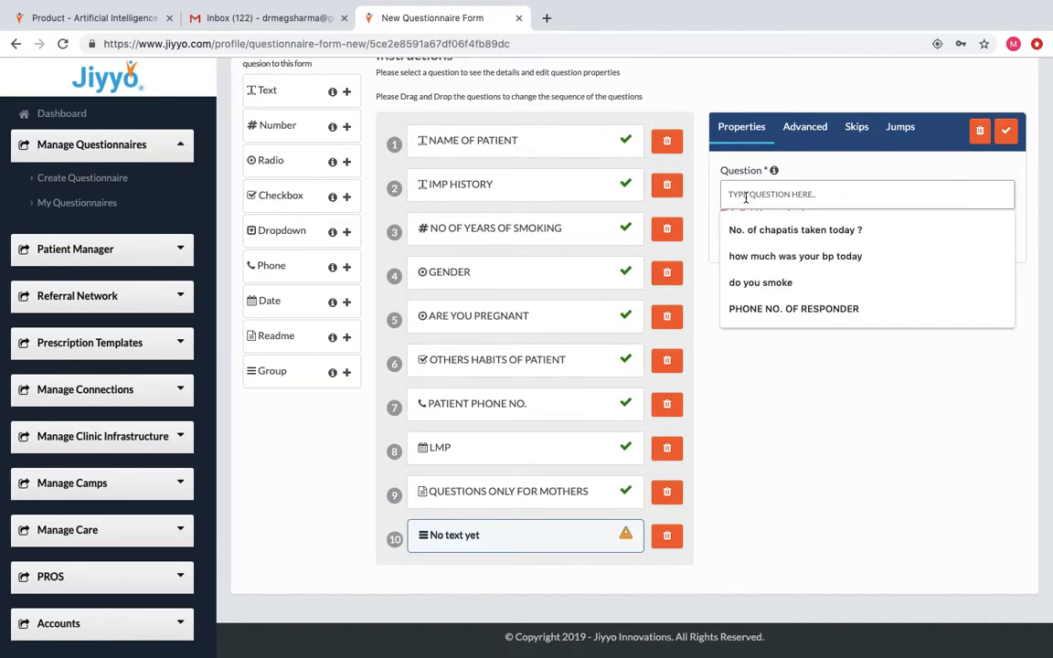
left_click(788, 397)
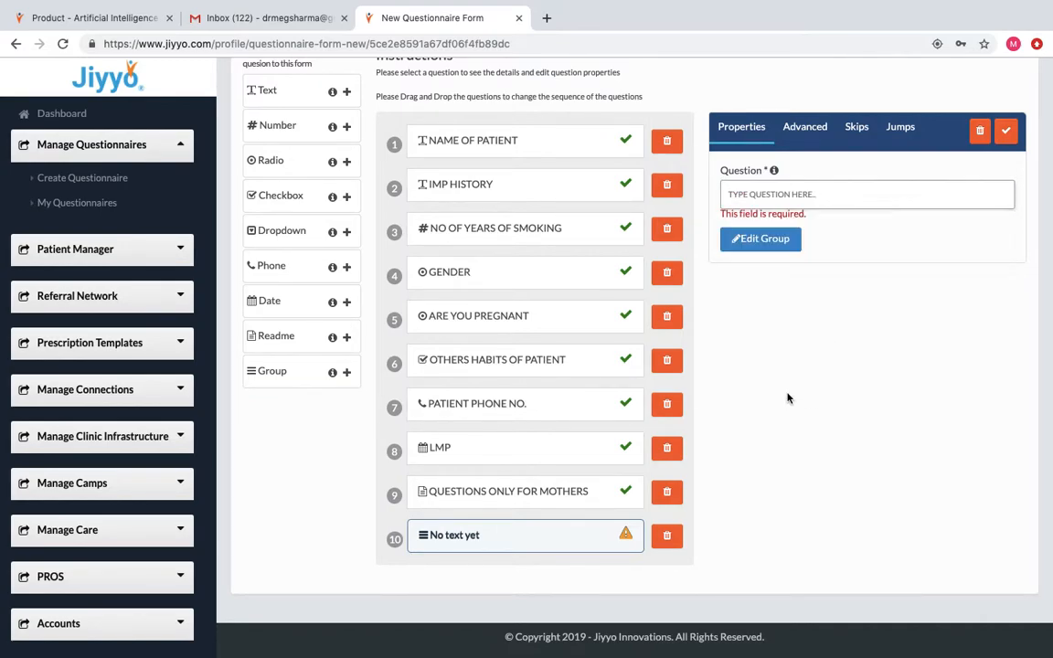
left_click(746, 193)
type("P")
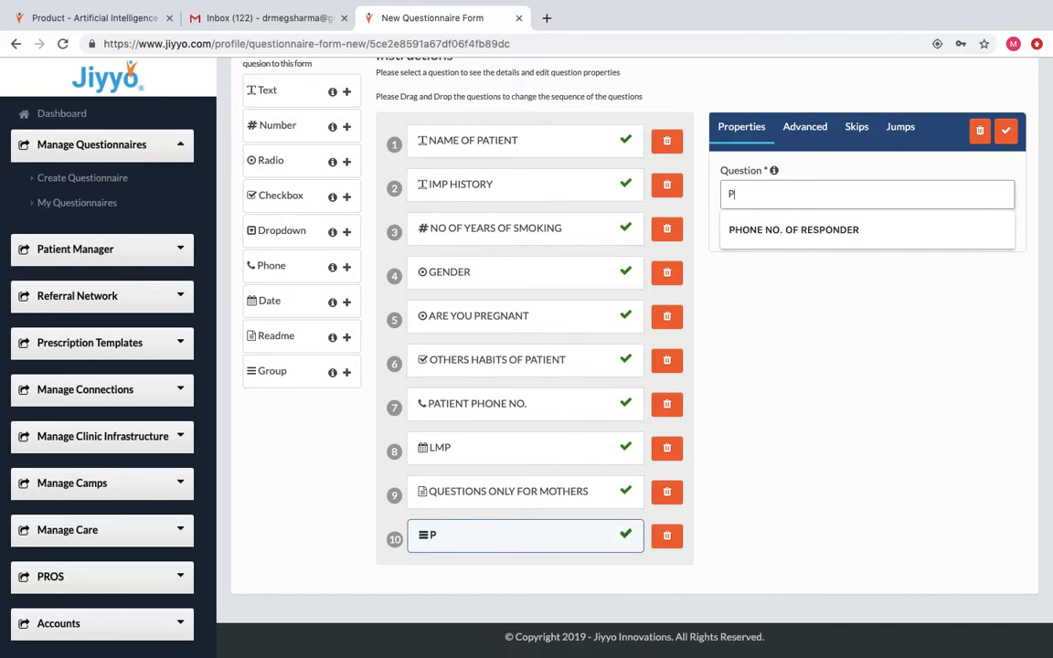
type("HYSIC")
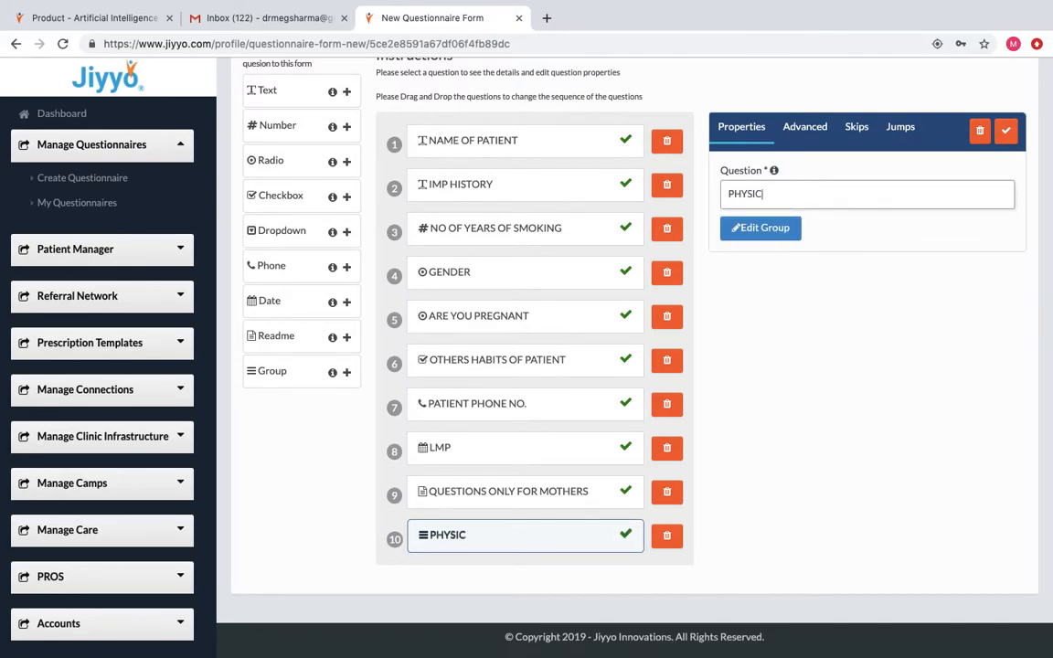
type("AL EXAMIN")
type("ATION")
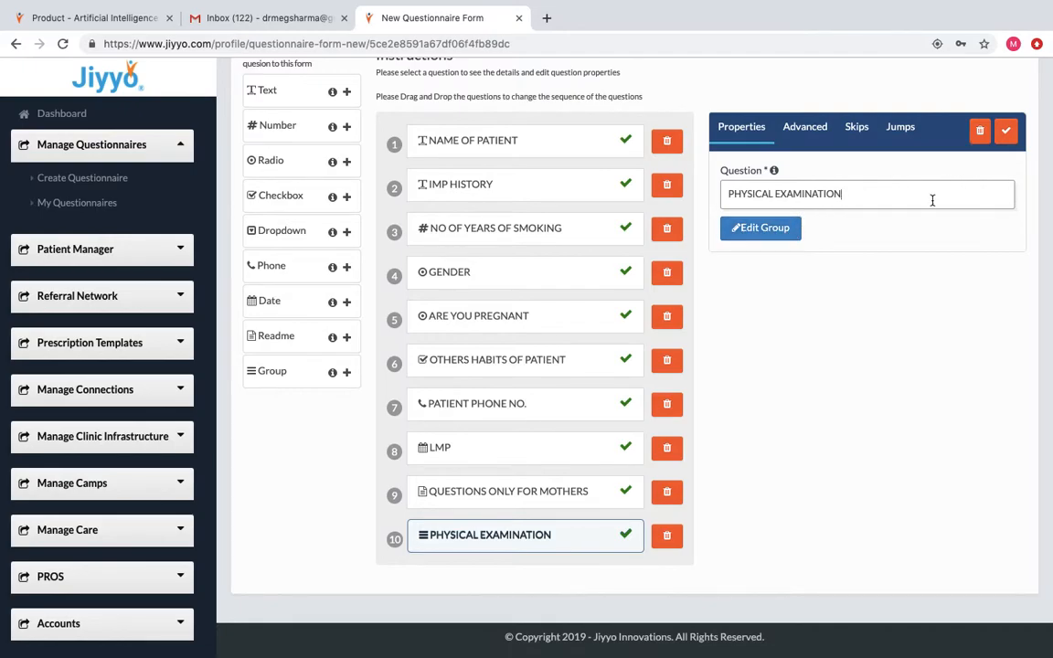
left_click(786, 228)
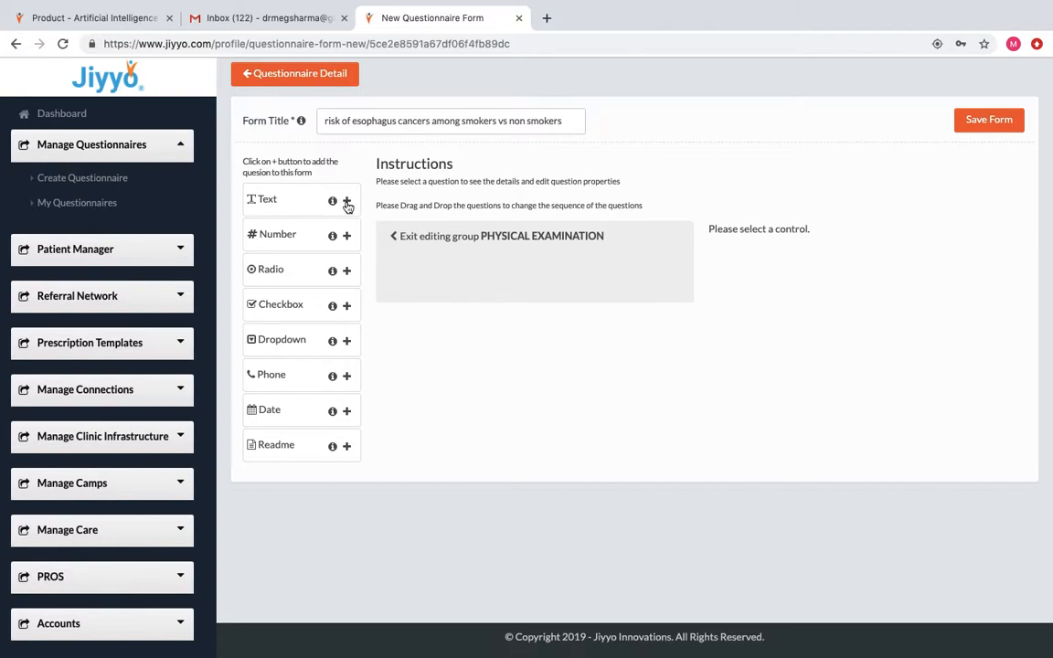
Add and save number questions HR and RR inside the group.
left_click(346, 236)
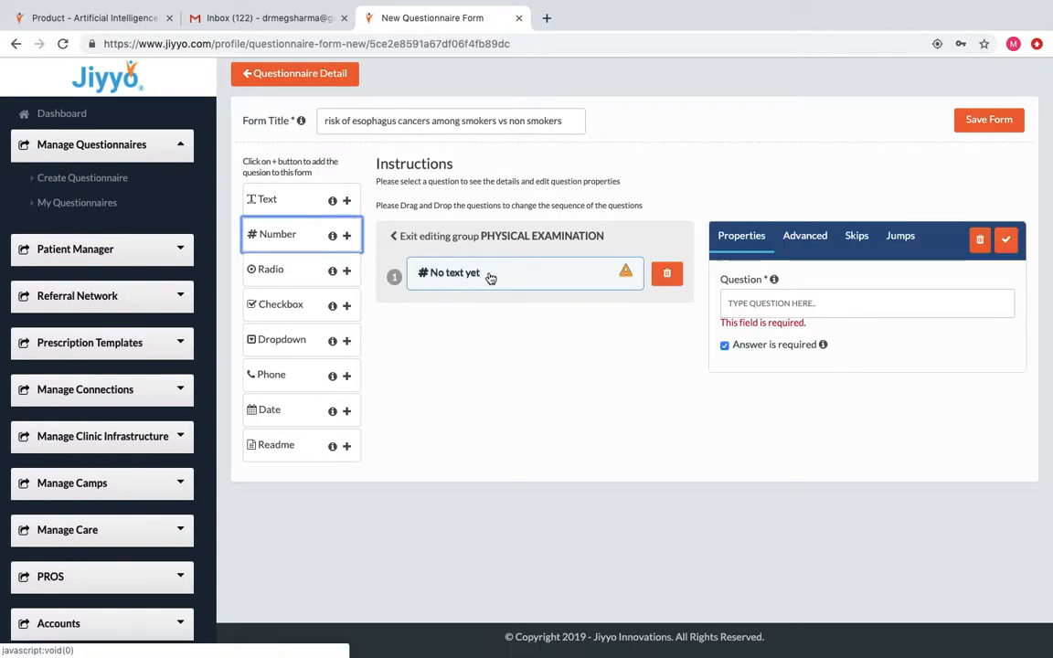
left_click(729, 303)
type("HR")
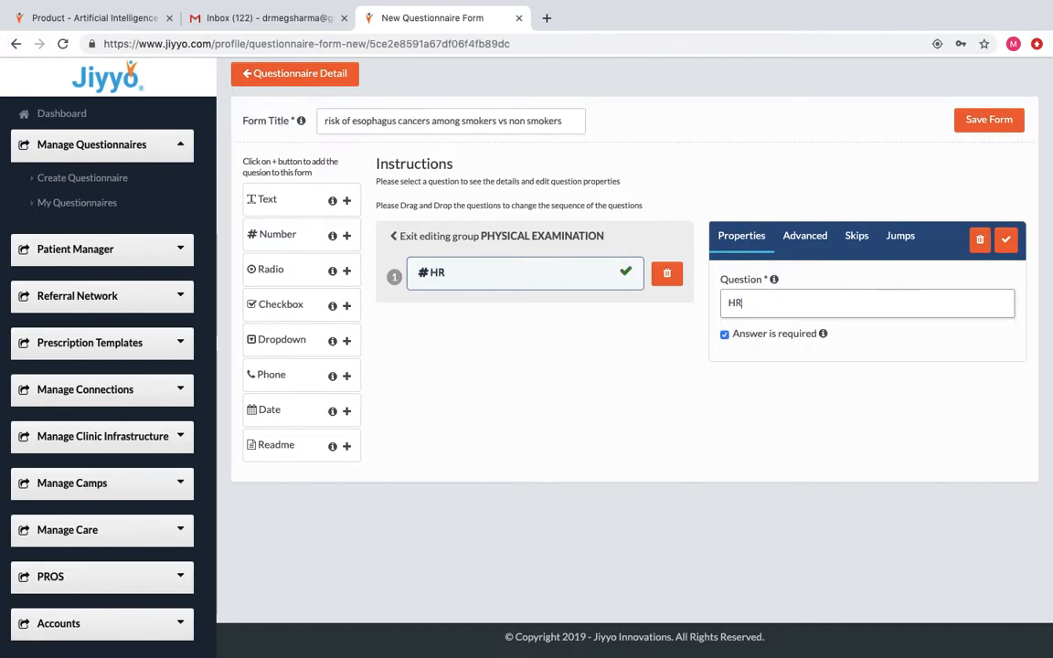
left_click(1007, 240)
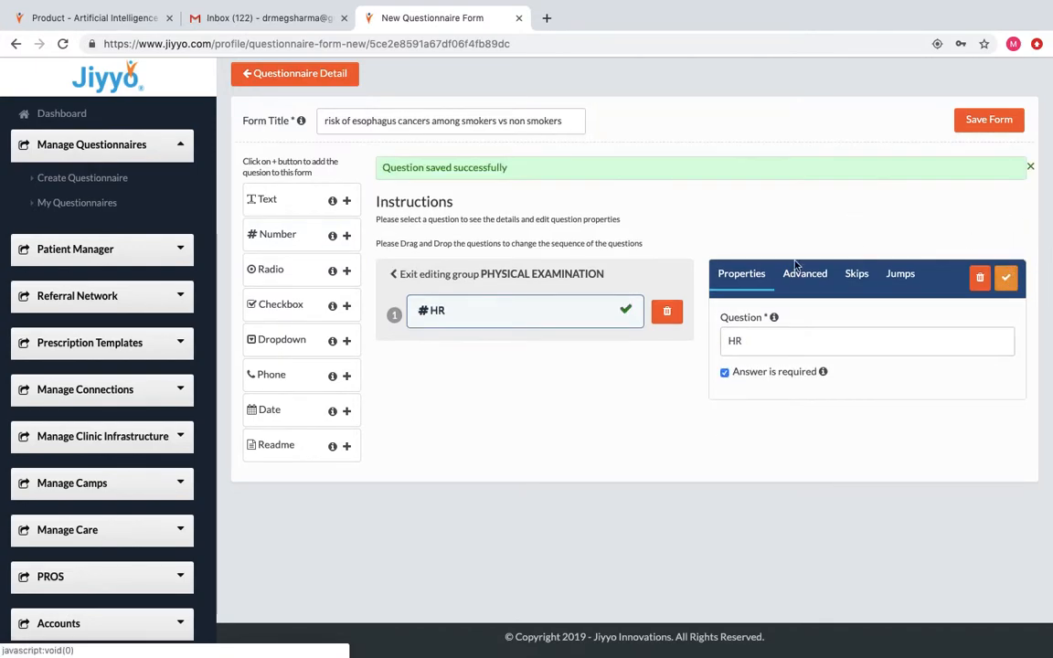
left_click(346, 236)
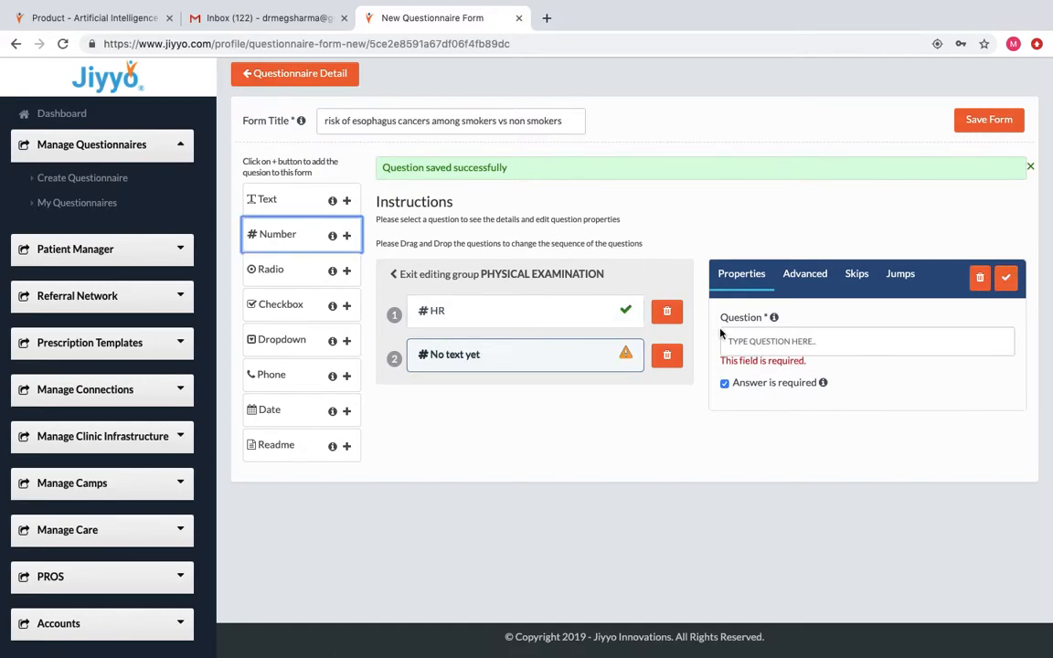
left_click(731, 300)
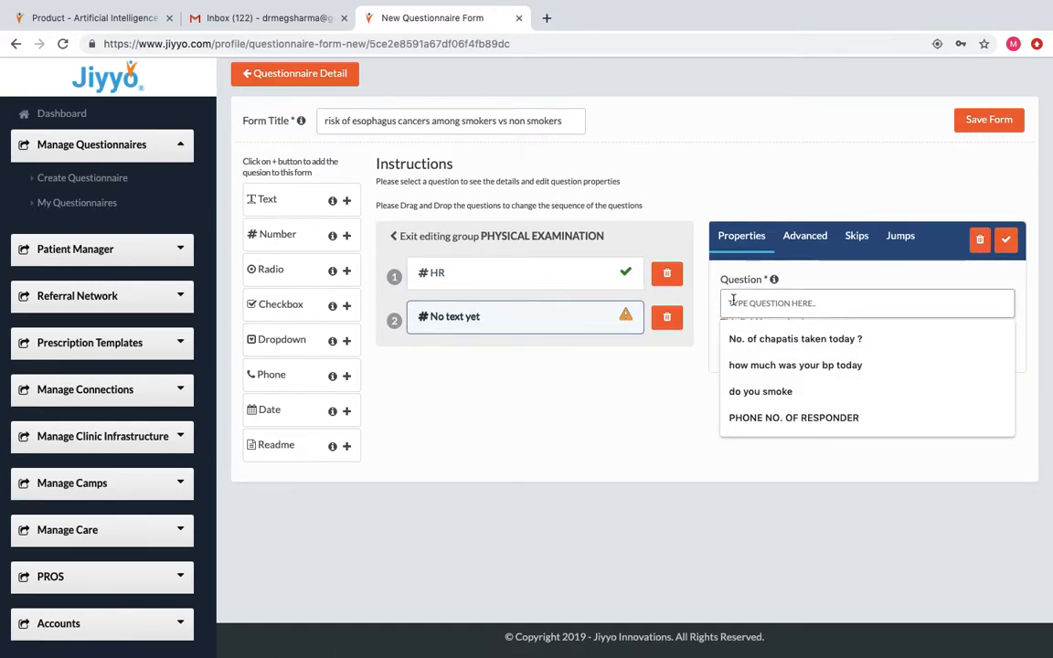
type("RR")
left_click(1005, 239)
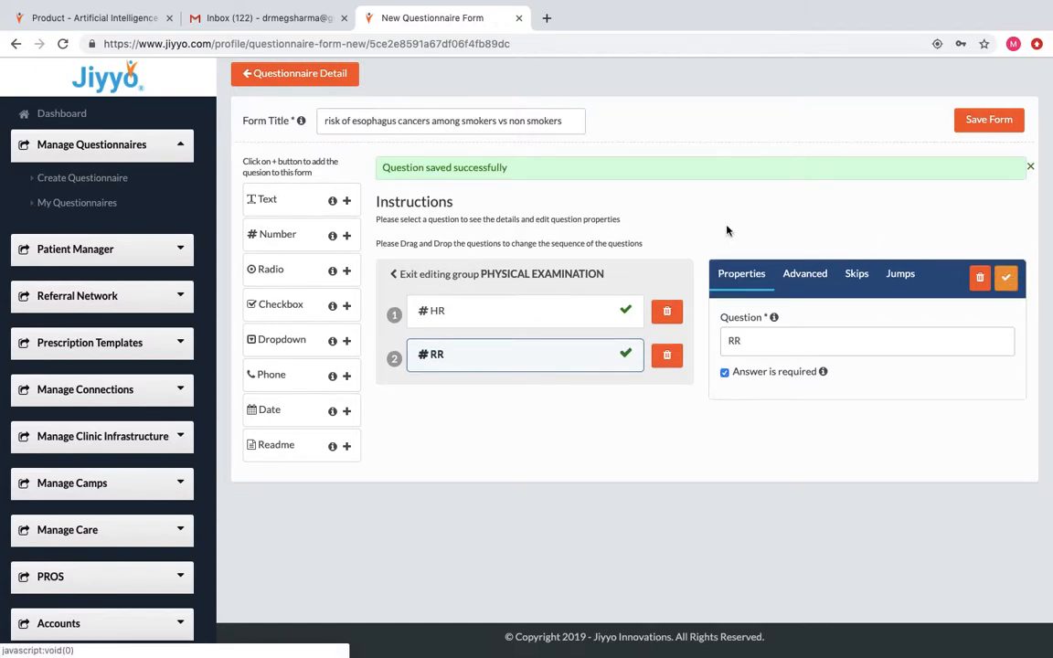
Add and save text questions GENERAL EXAMINATION and CVS inside the group.
left_click(347, 201)
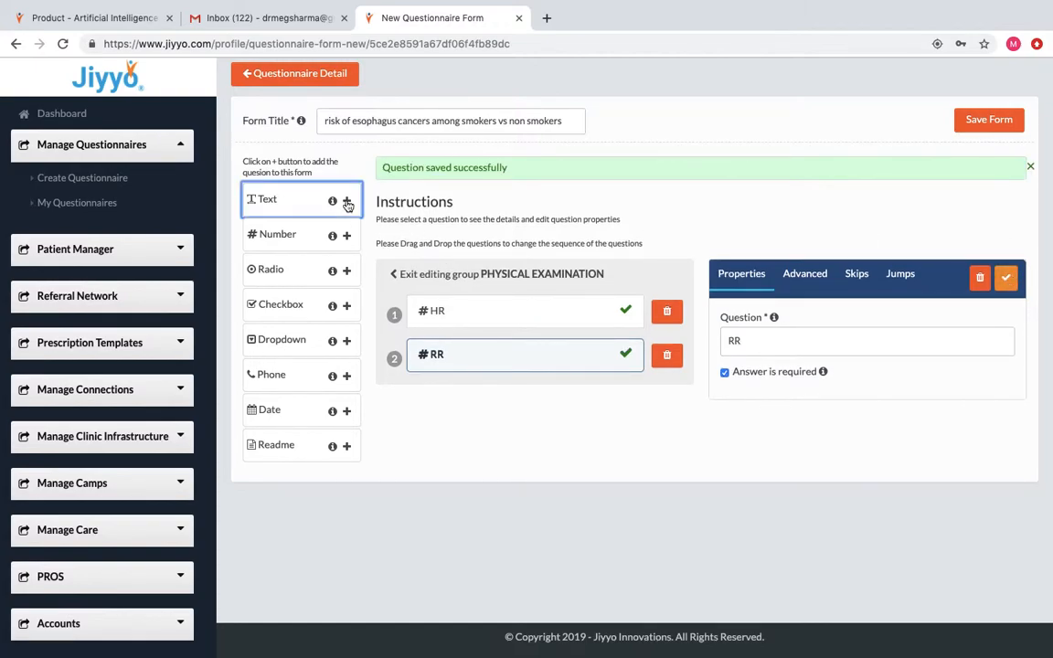
left_click(736, 341)
type("GE")
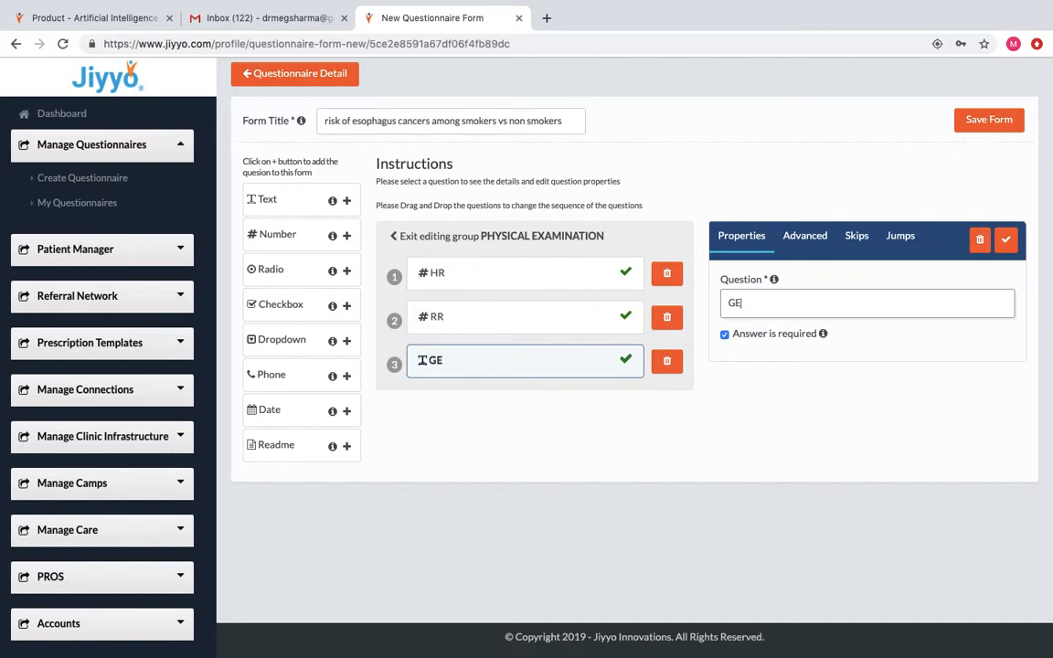
type("NERAL EXA")
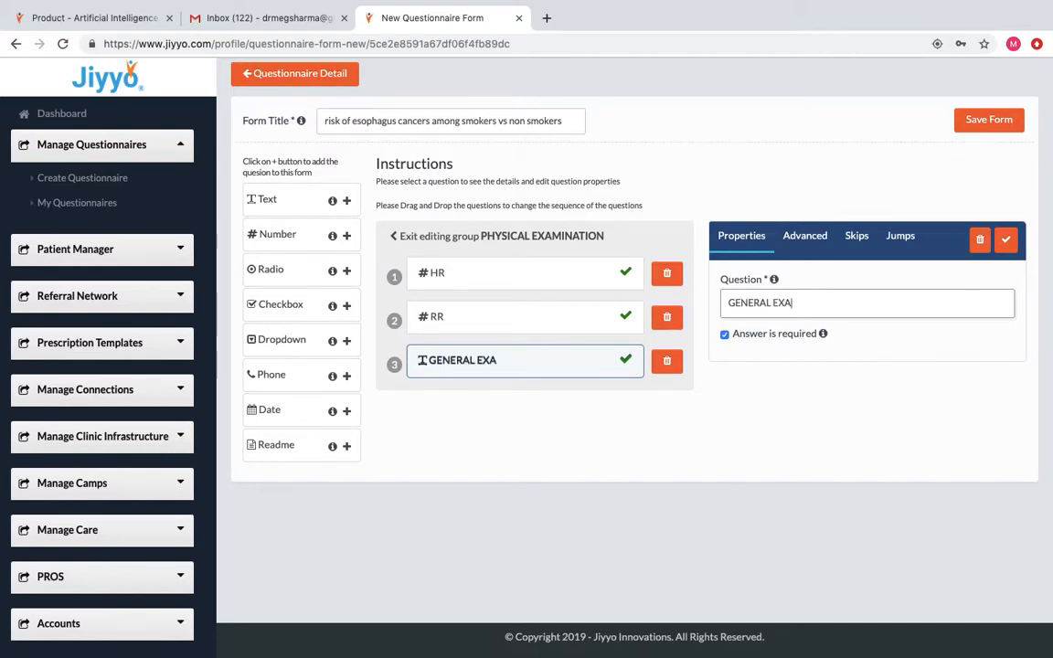
type("MINATION")
left_click(1007, 240)
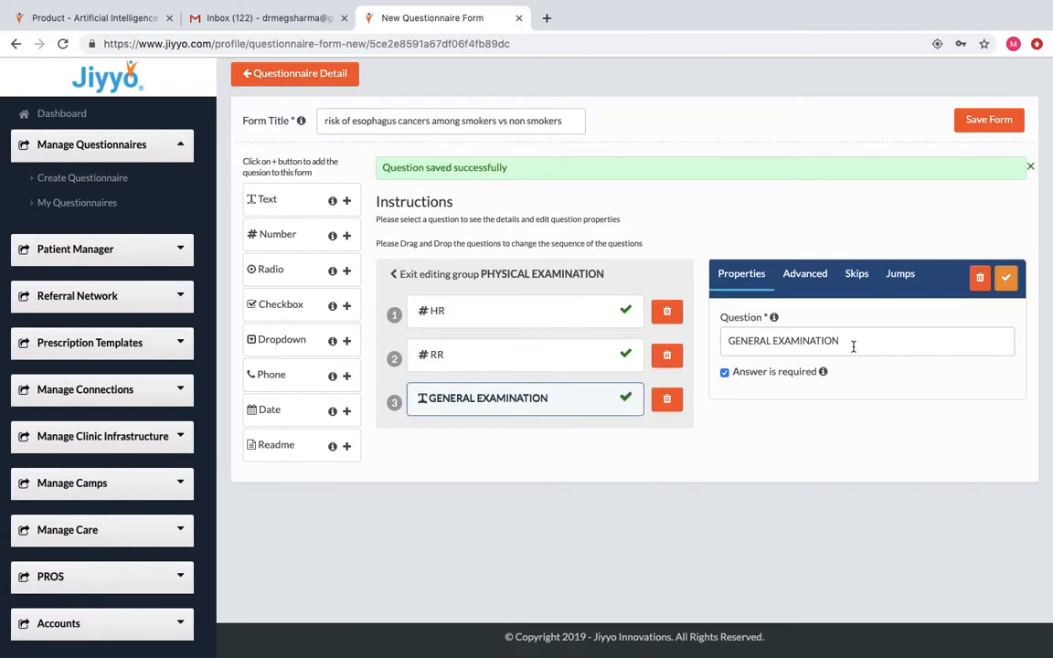
left_click(348, 201)
left_click(782, 307)
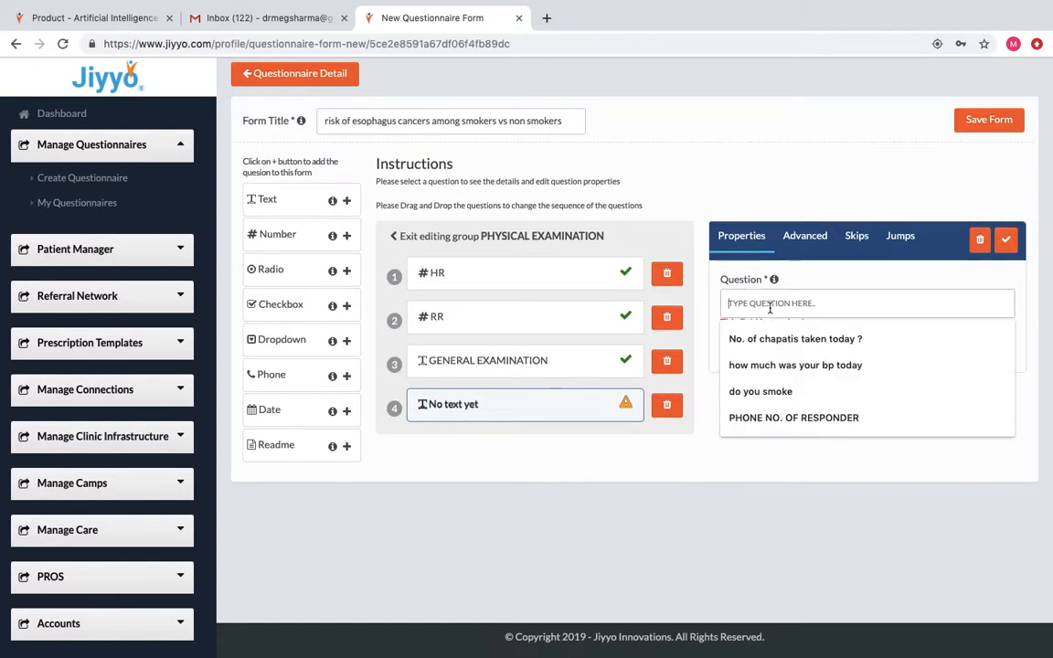
type("CVS")
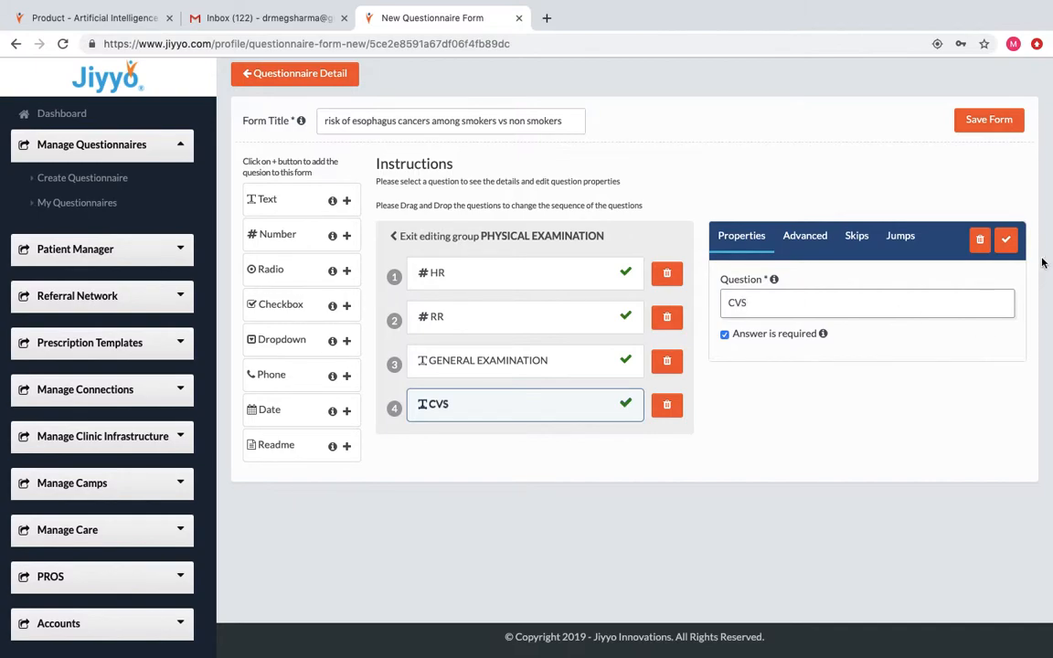
left_click(1005, 239)
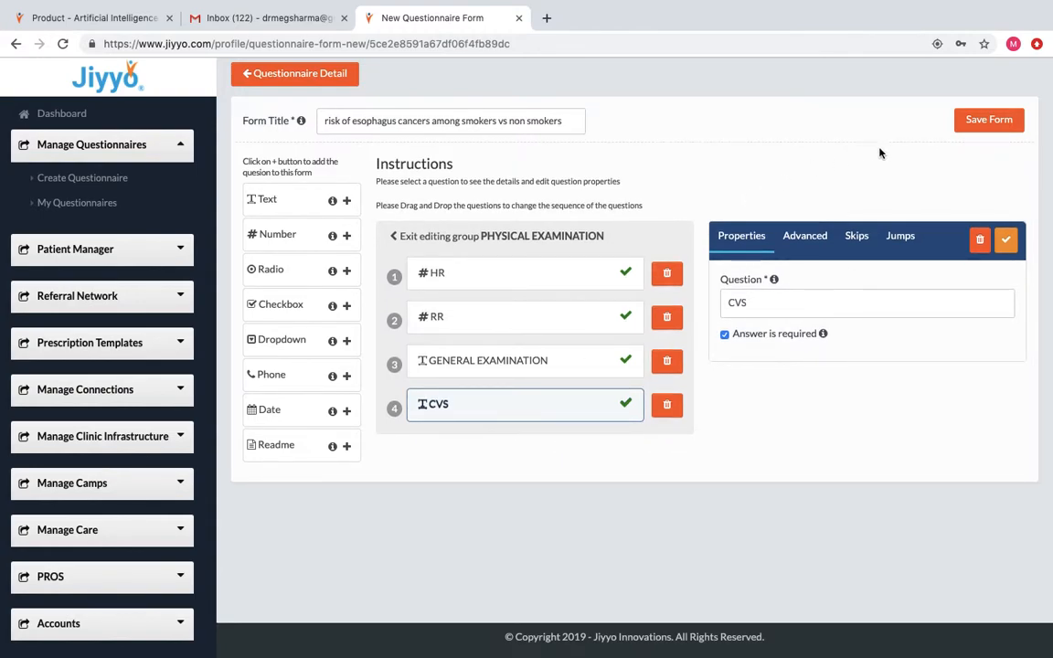
Save the form, finish editing, and publish the questionnaire after confirming.
left_click(984, 128)
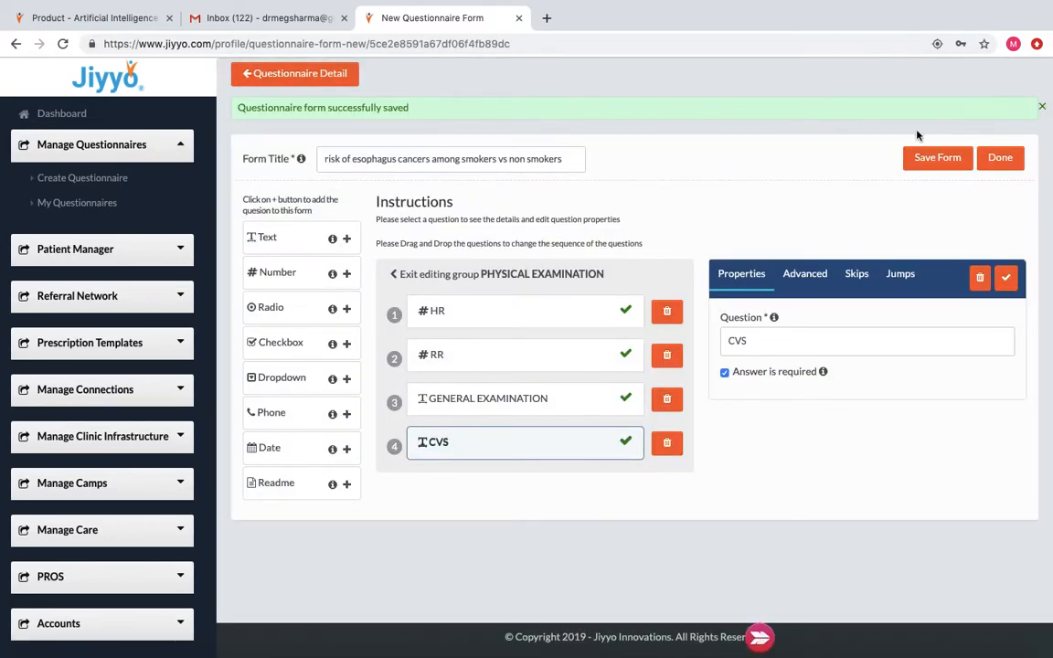
left_click(1000, 157)
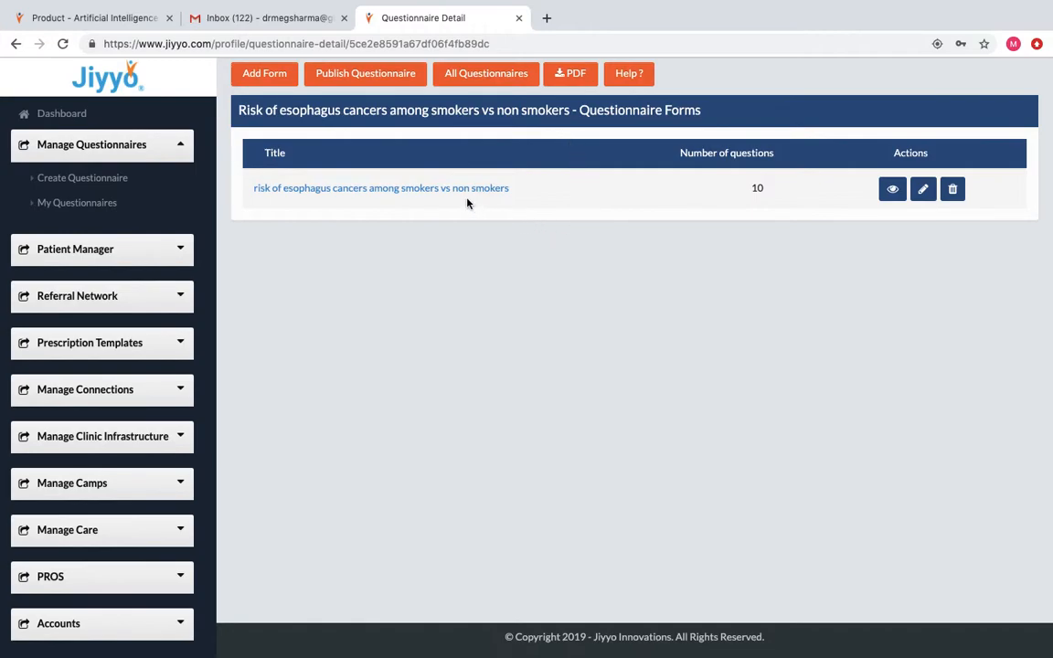
left_click(395, 84)
left_click(668, 193)
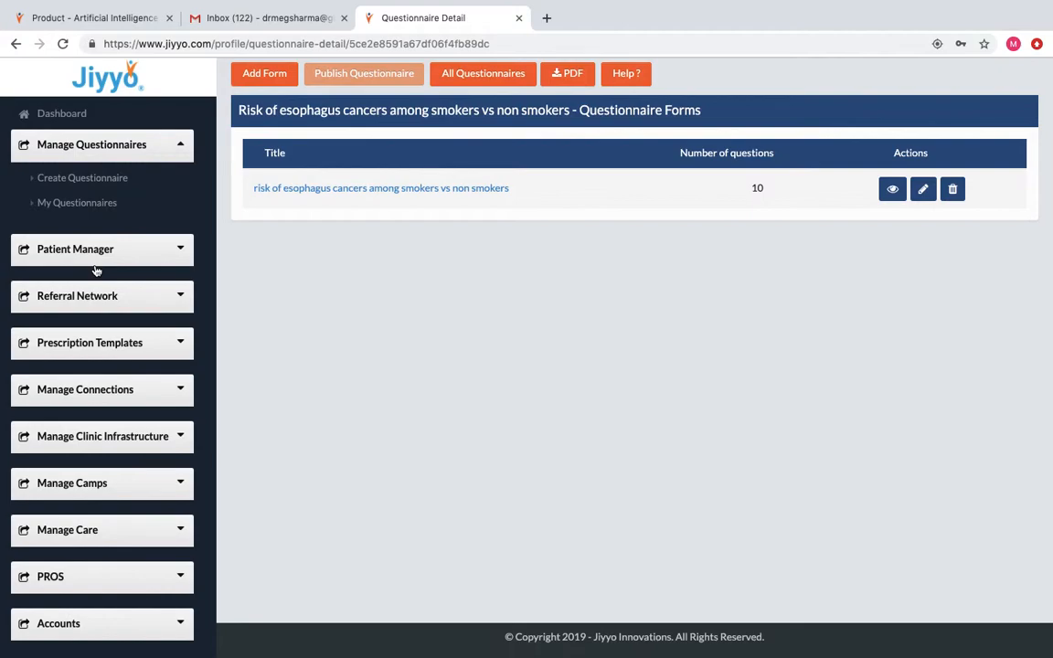
From My Patients, open the 45-year-old female patient's Risk of esophagus cancers questionnaire.
mouse_move(790, 13)
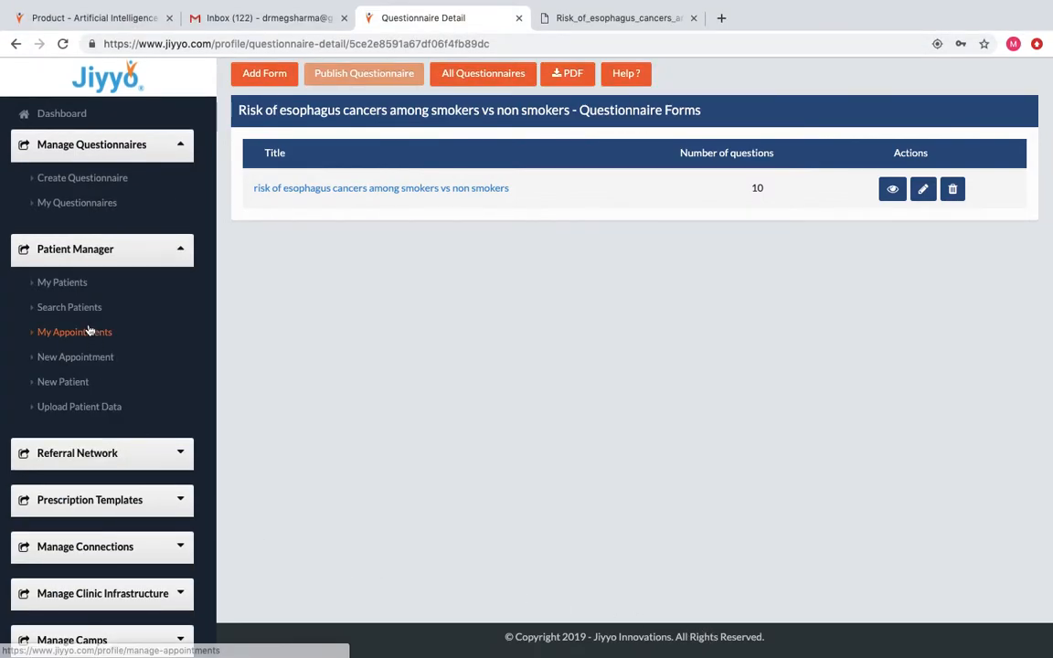
left_click(81, 286)
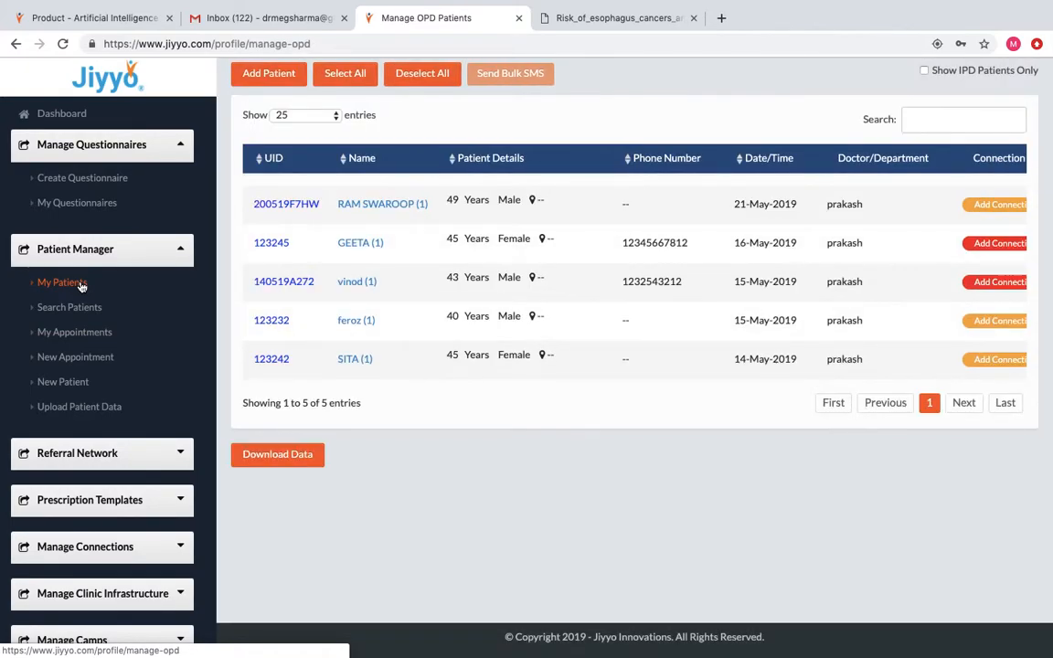
left_click(350, 248)
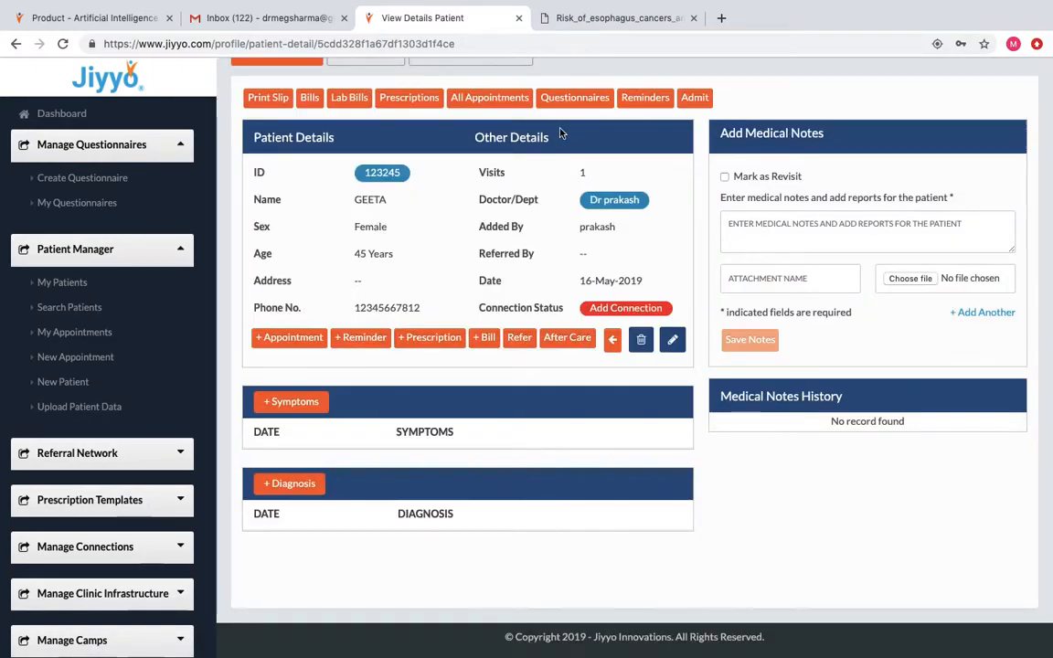
left_click(574, 96)
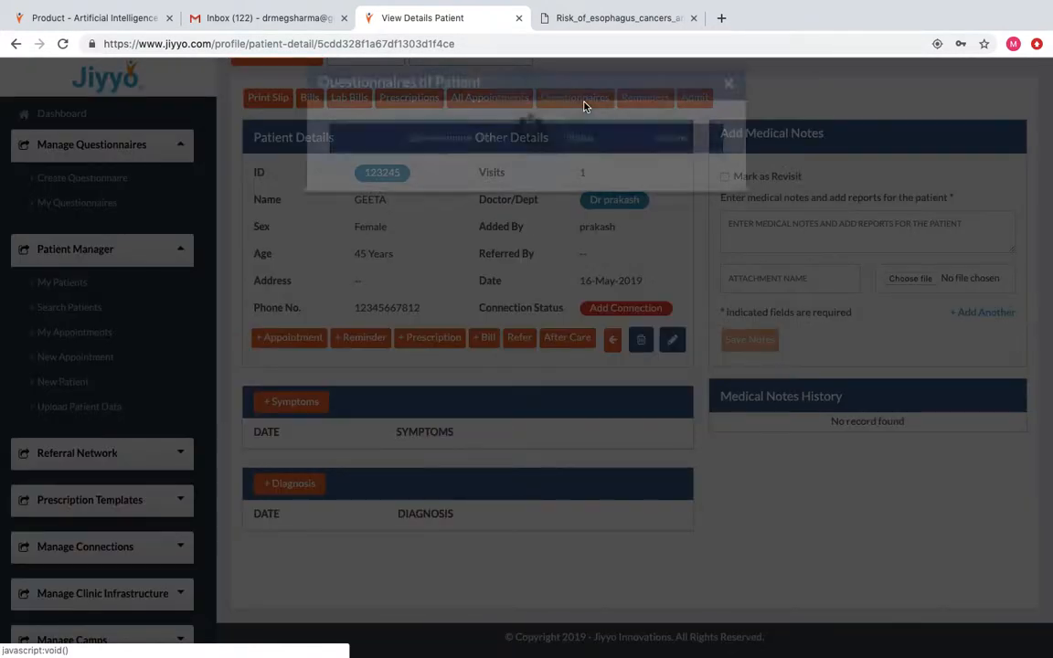
left_click(453, 237)
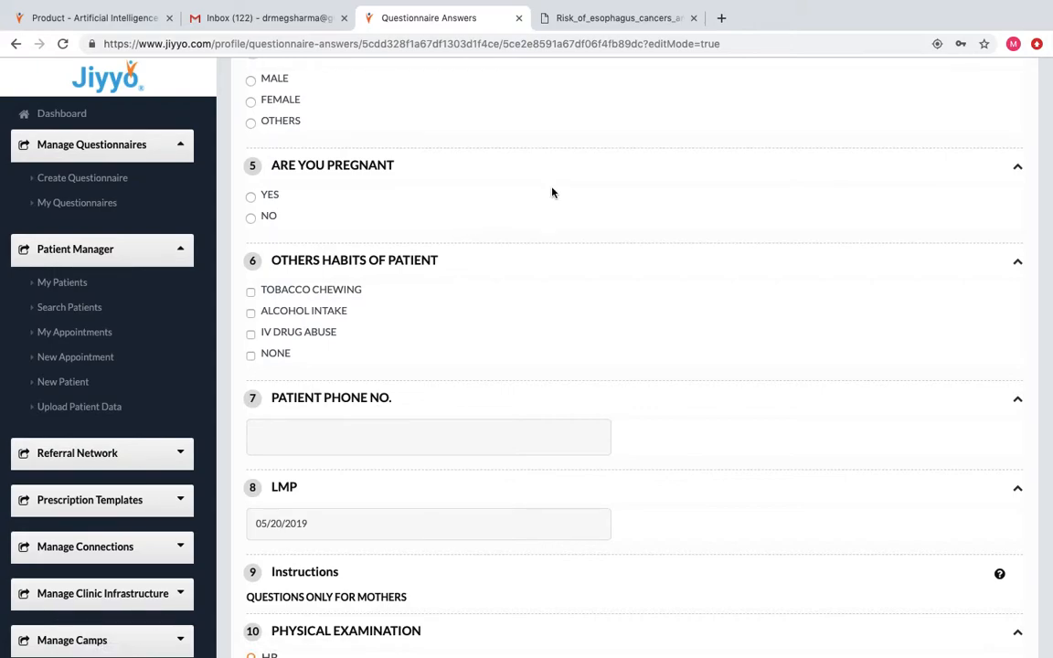
Enter the patient's name, history BLOOD IN VOMITUS and 0 years of smoking.
scroll(552, 191, "up", 3)
scroll(552, 192, "up", 8)
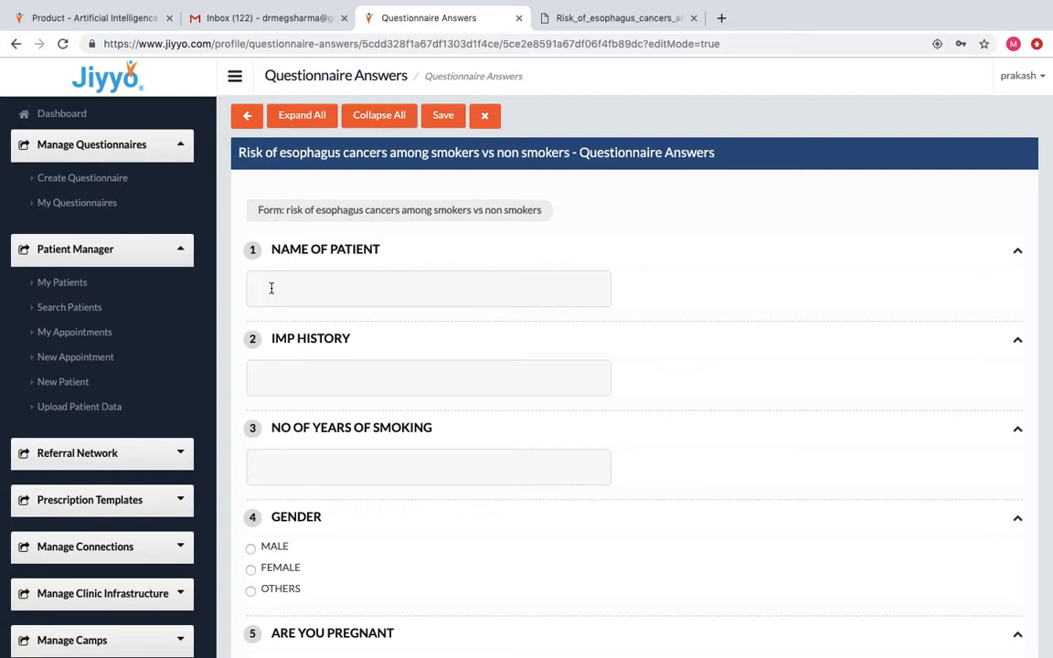
type("A")
left_click(279, 374)
type("BLOOD IN VOMITUS")
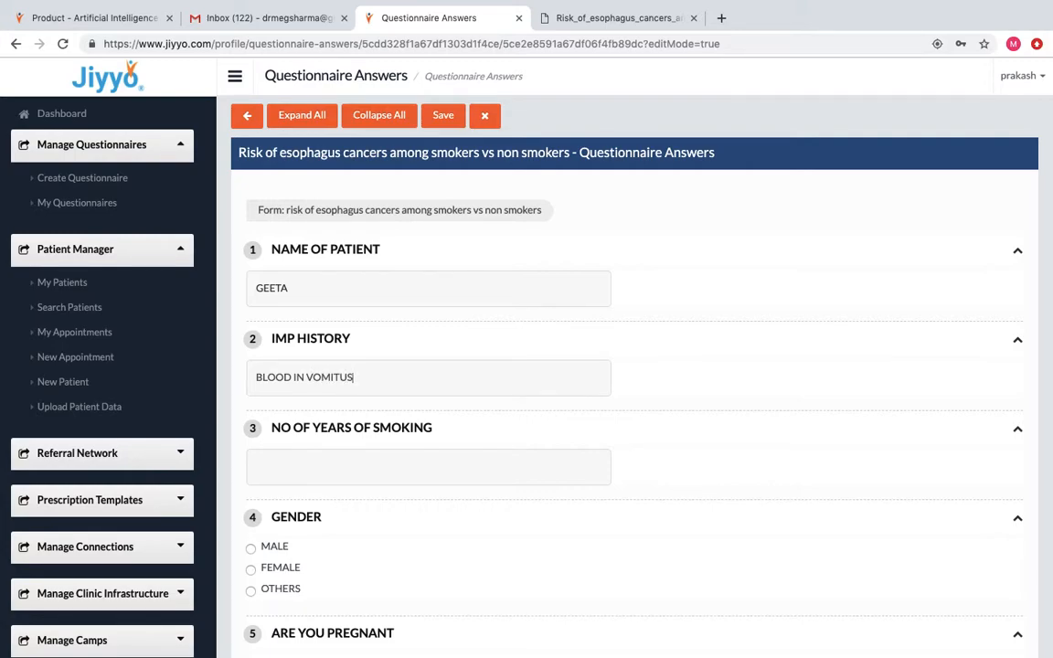
left_click(276, 454)
type("0")
Select FEMALE, NO for pregnancy, habits NONE, and enter the patient's phone number.
left_click(252, 570)
scroll(500, 568, "down", 3)
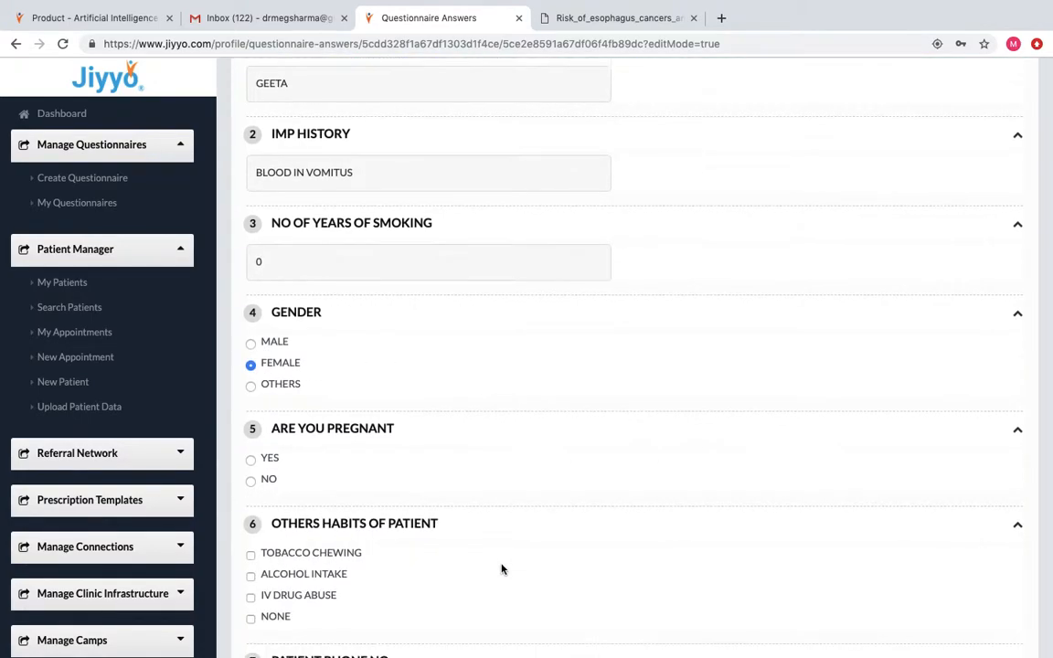
left_click(251, 452)
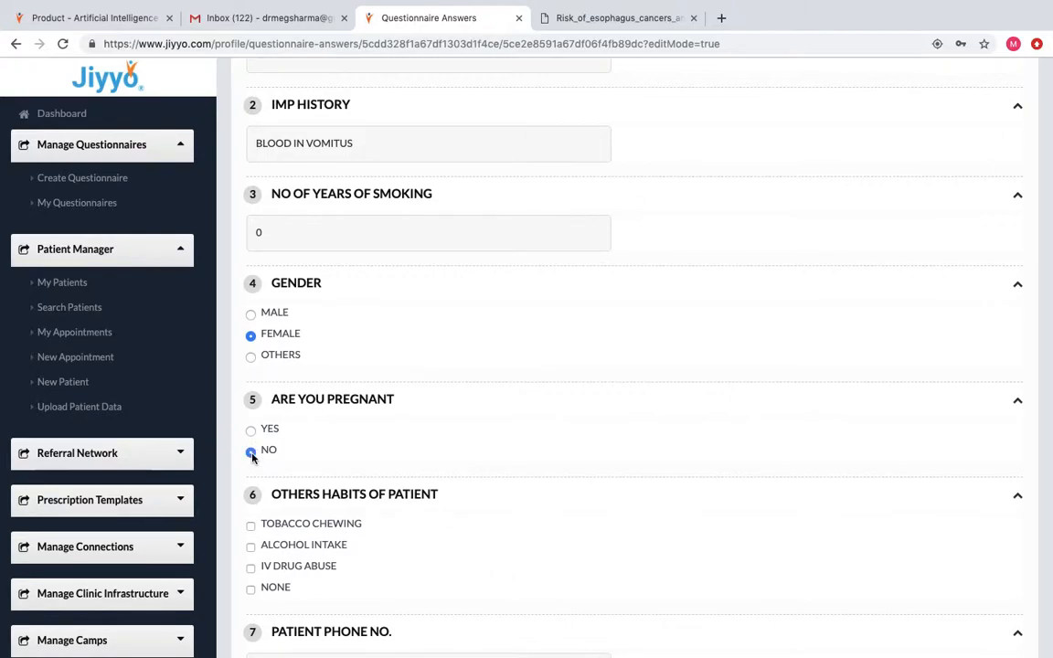
left_click(251, 589)
scroll(567, 567, "down", 5)
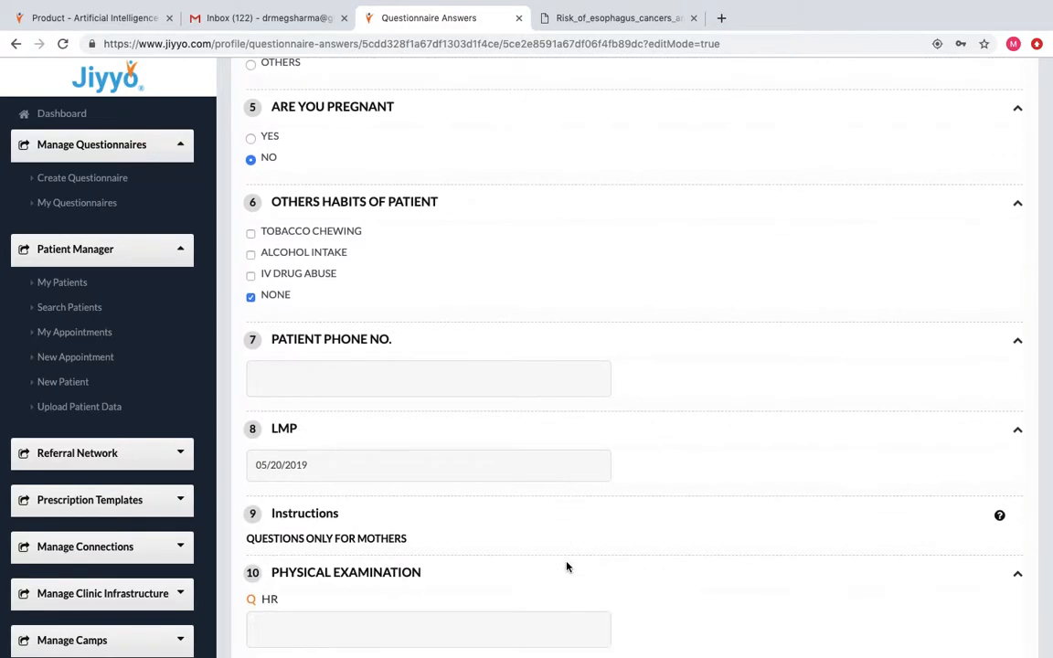
left_click(273, 345)
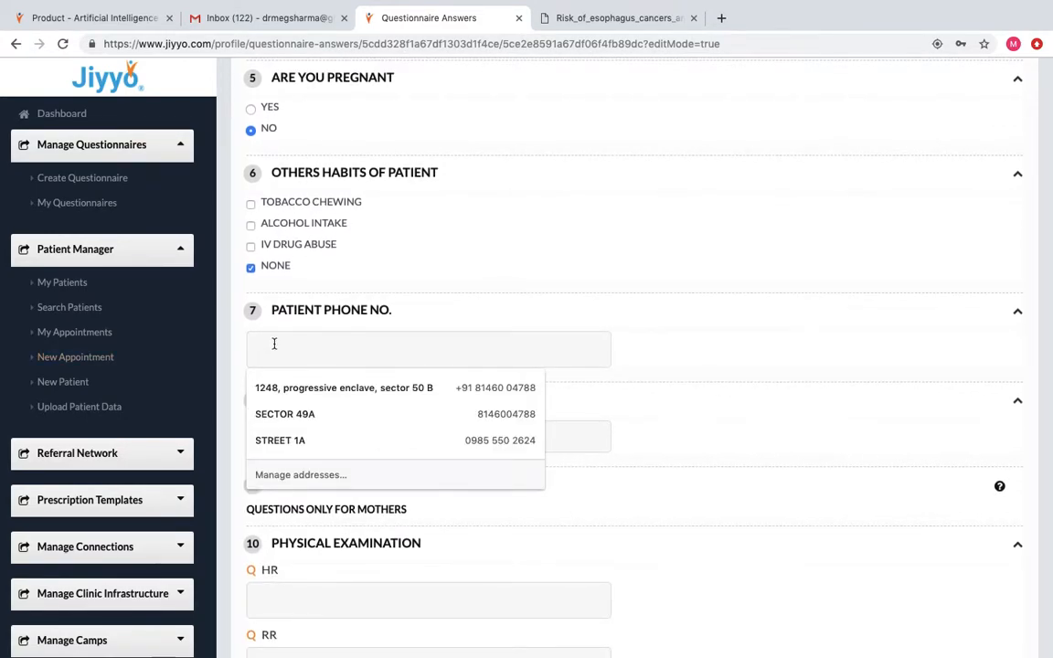
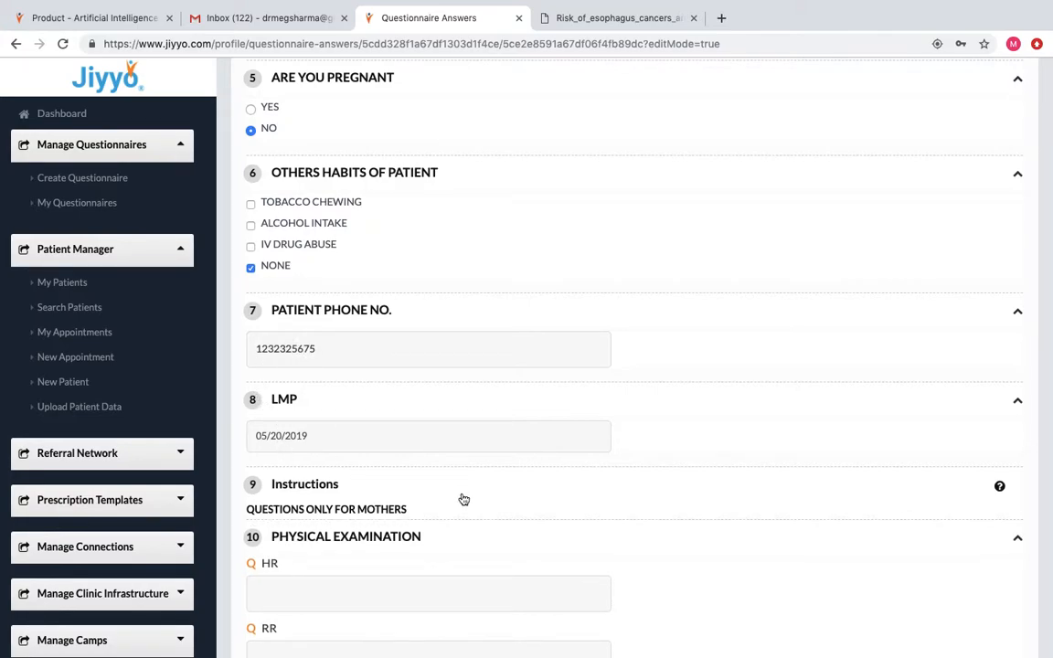
scroll(464, 499, "down", 5)
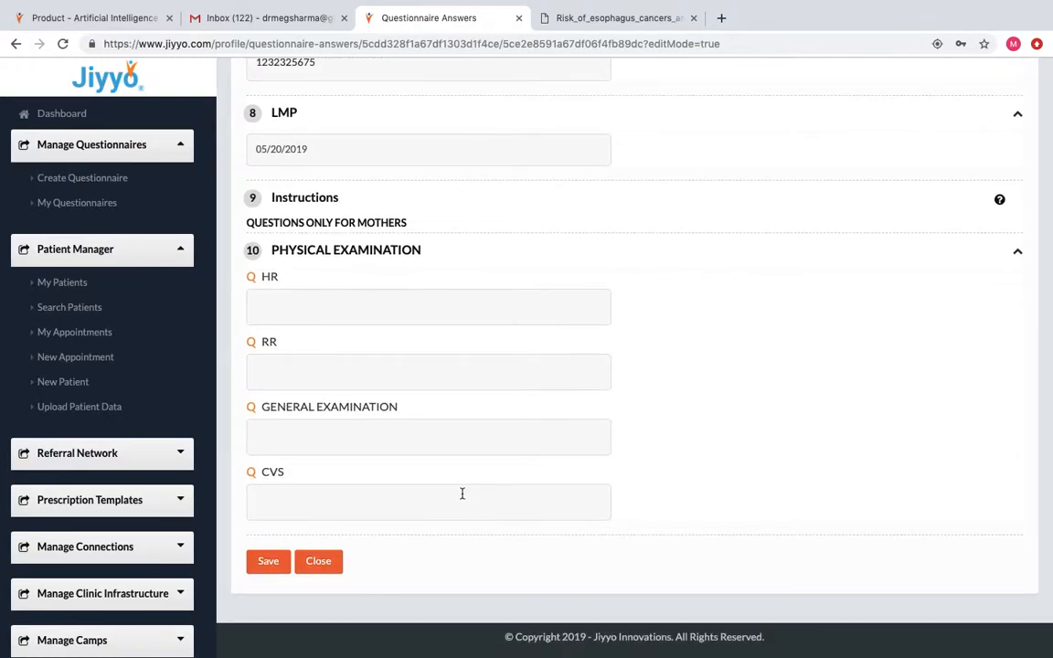
Answer HR 100, RR 43, GENERAL EXAMINATION THIN BUILT, CVS NAD, and save.
left_click(277, 303)
type("100")
left_click(274, 369)
type("43")
type("THI")
type("N BUIL")
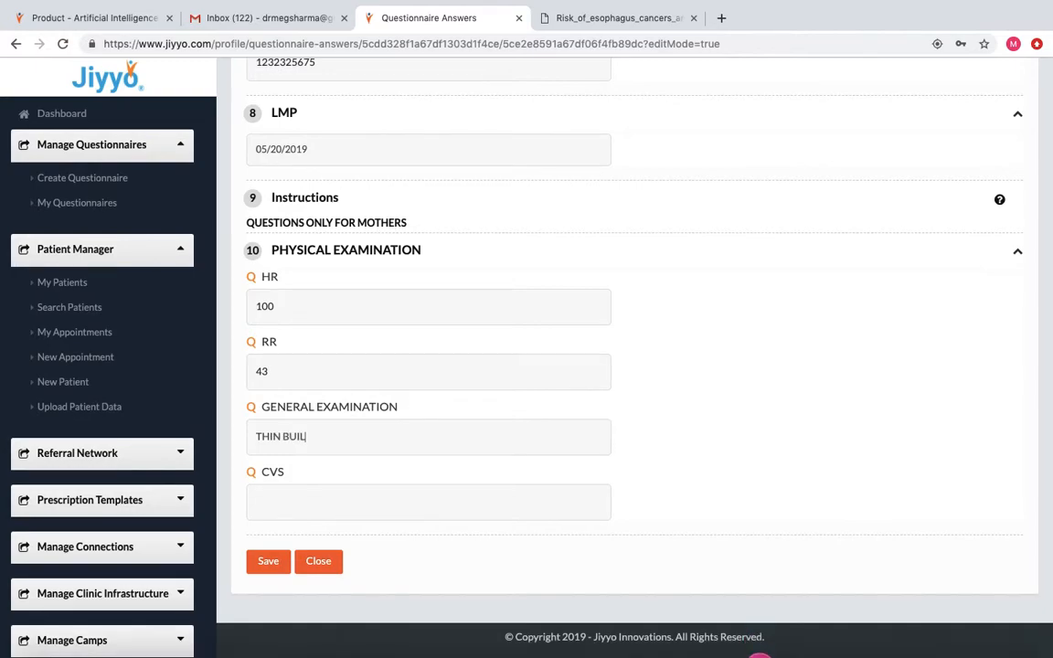
left_click(256, 498)
type("NAD")
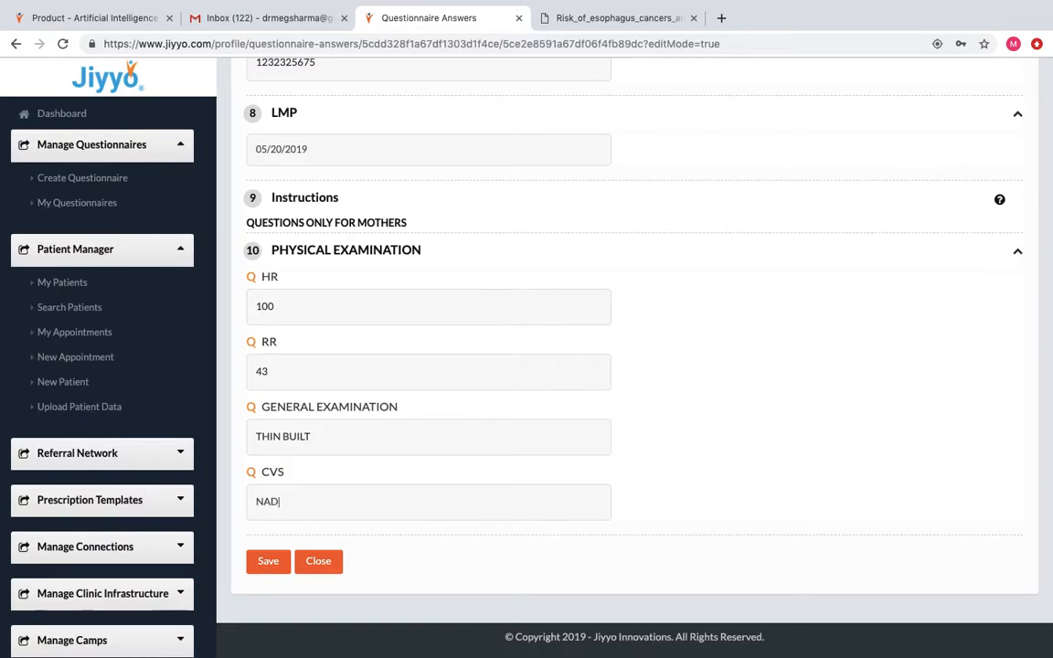
left_click(269, 560)
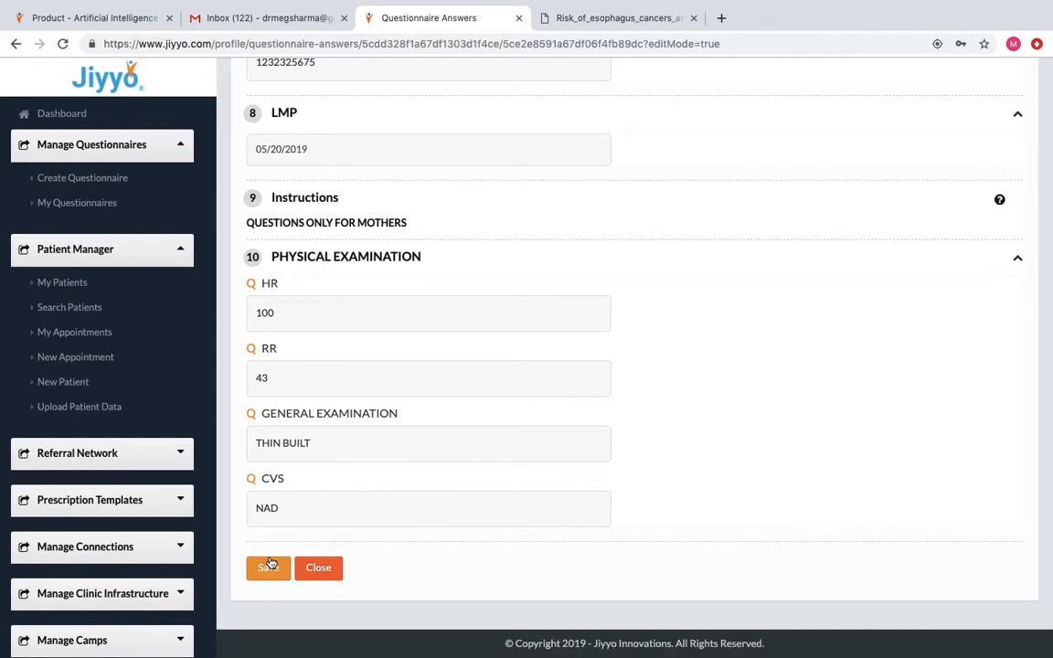
Start a connection request for the female patient, close it unsent, then open My Questionnaires.
left_click(79, 290)
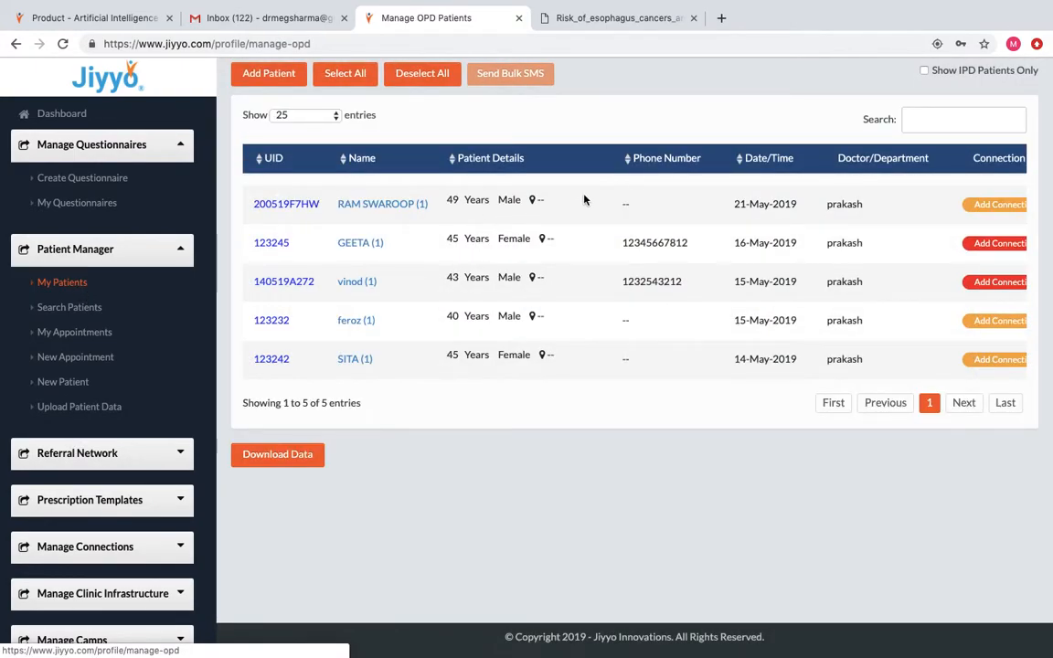
scroll(665, 200, "right", 3)
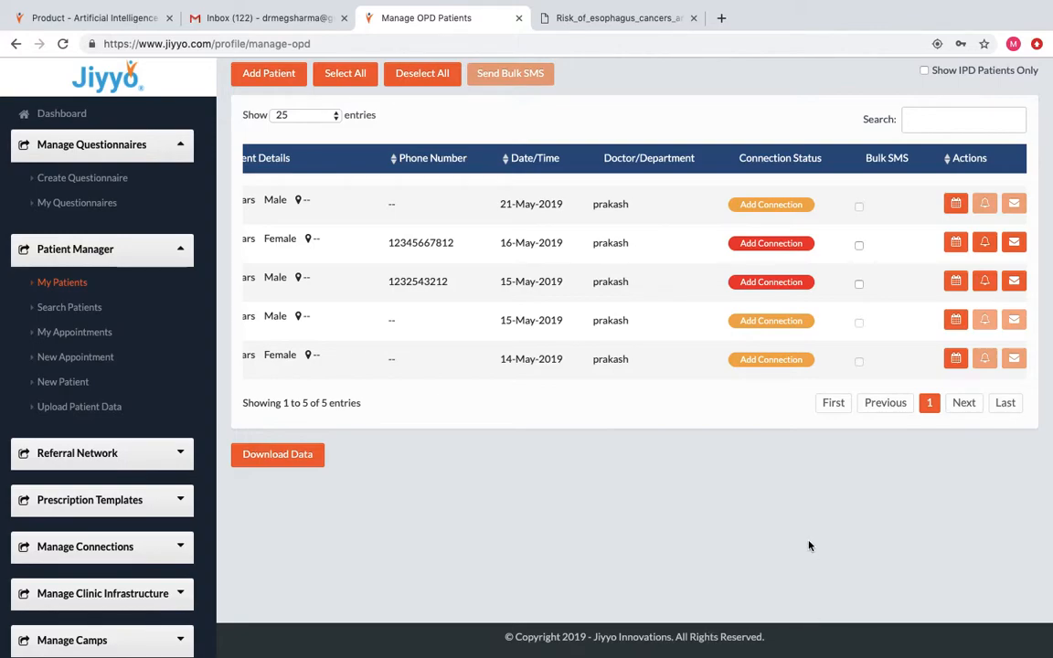
left_click(770, 246)
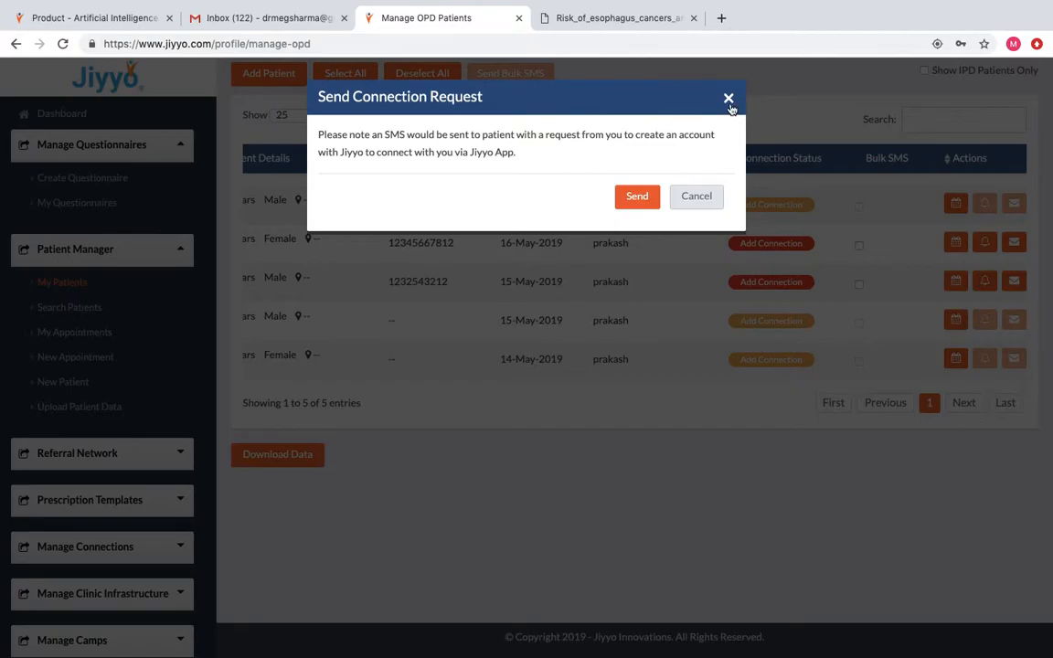
left_click(728, 99)
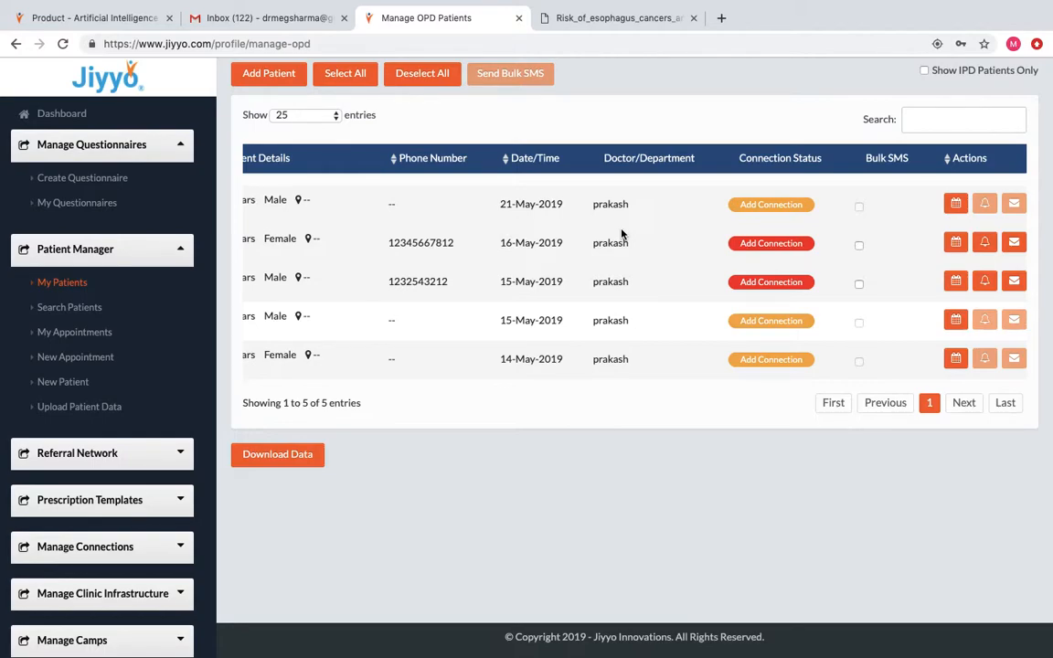
left_click(111, 207)
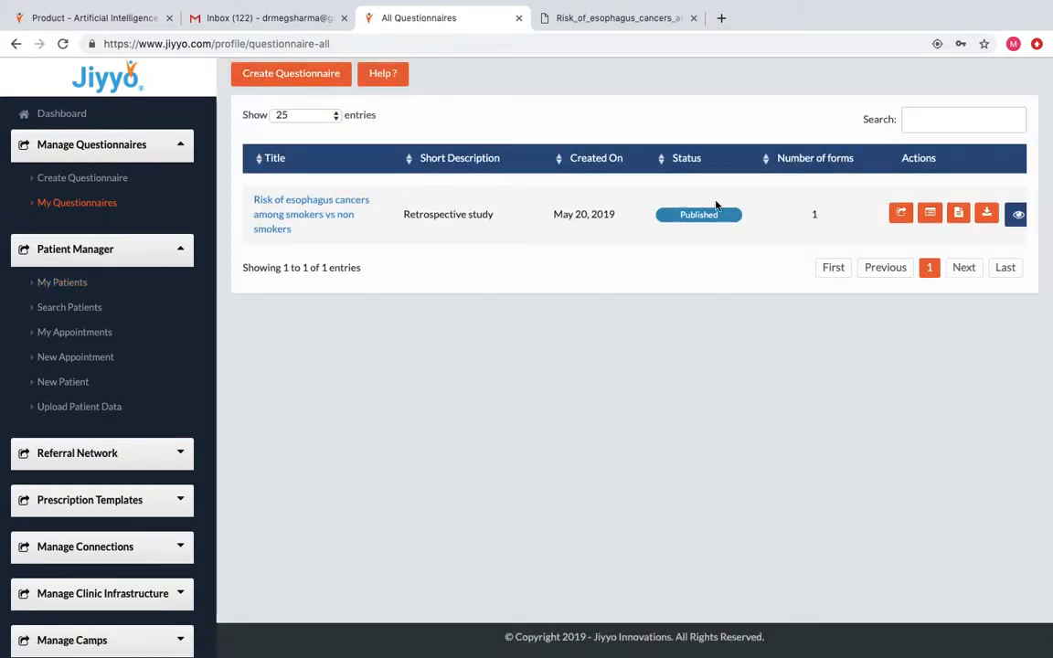
Unshare the esophagus questionnaire from the 43-year-old male patient and go back to My Questionnaires.
left_click(930, 214)
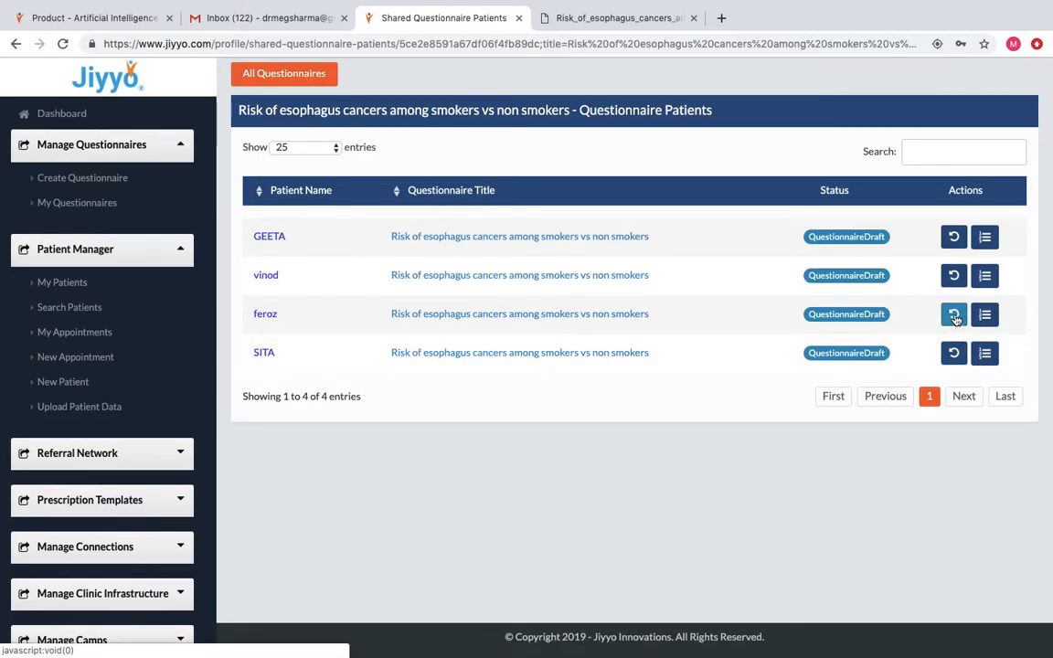
left_click(953, 279)
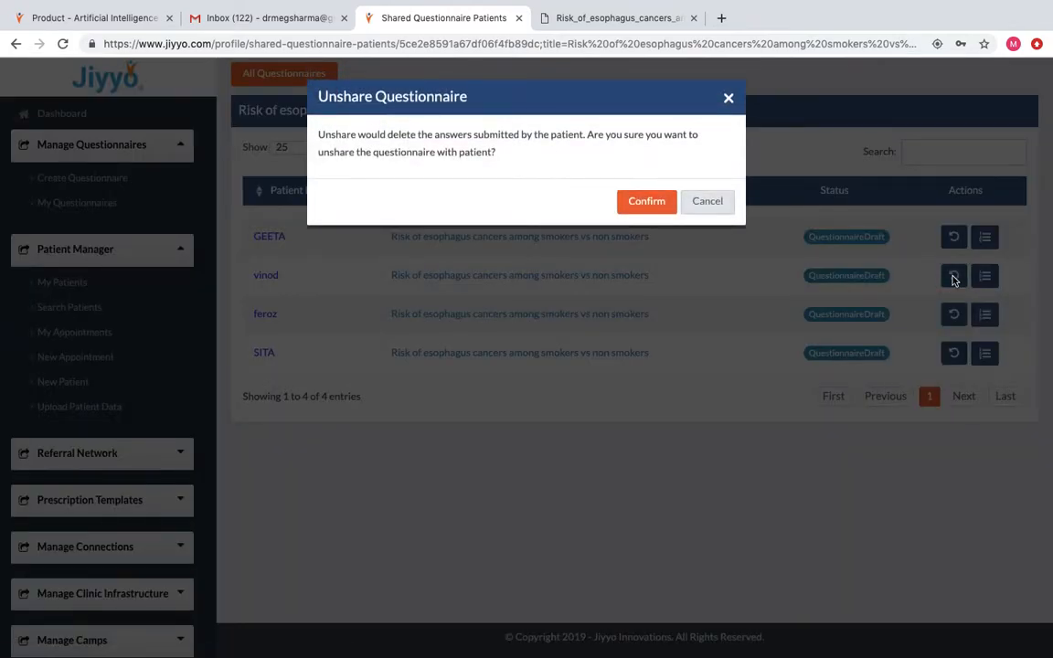
left_click(653, 203)
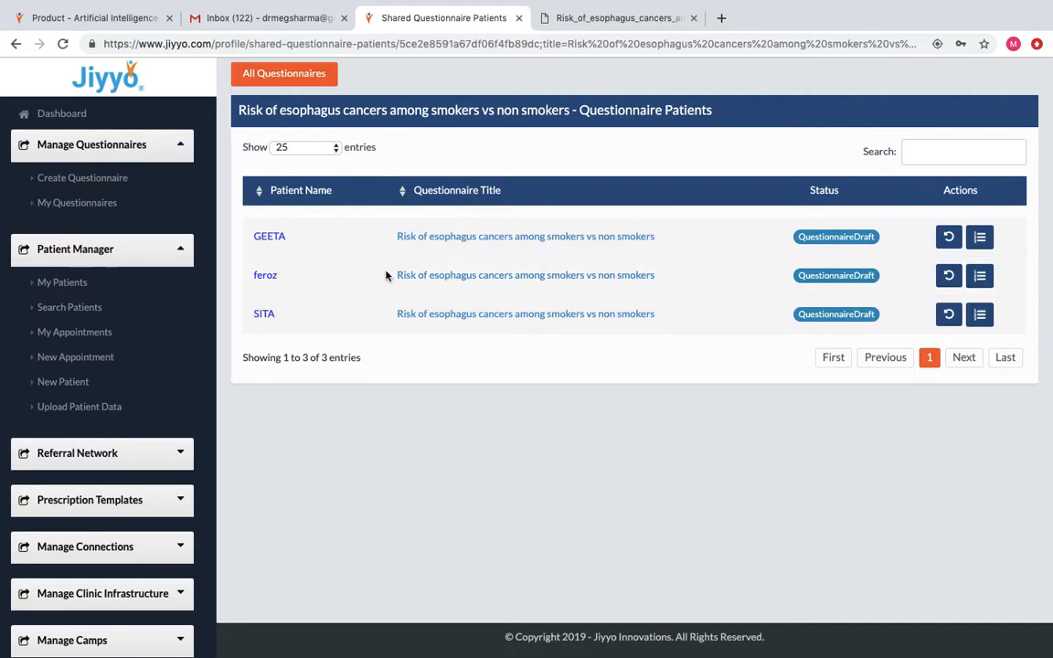
left_click(107, 205)
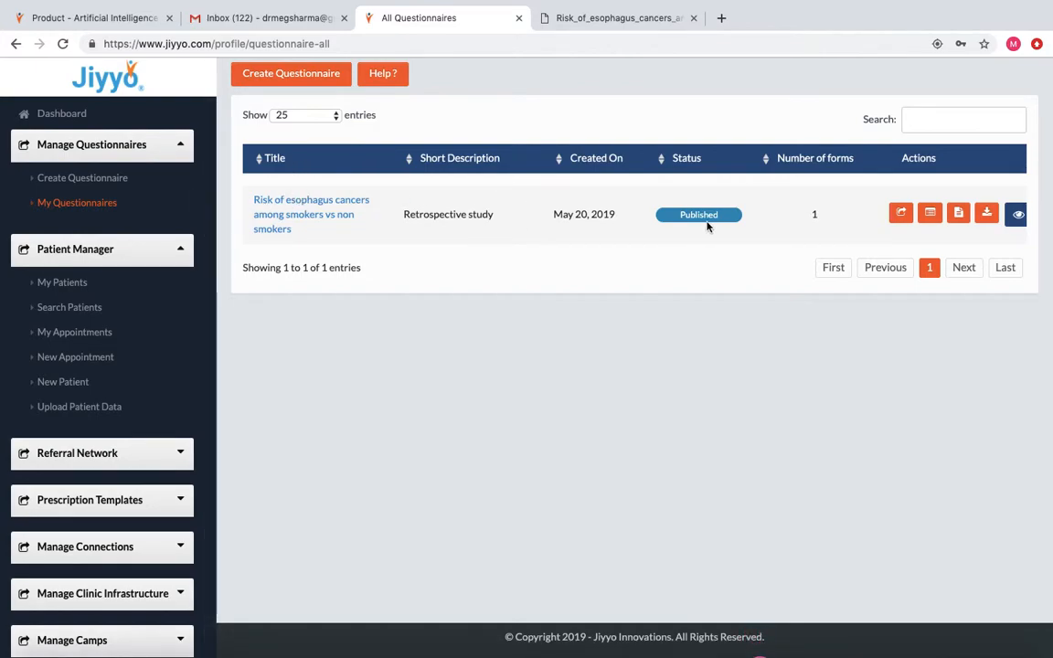
Search for the 45-year-old female patient by name and share the esophagus questionnaire with her.
left_click(901, 214)
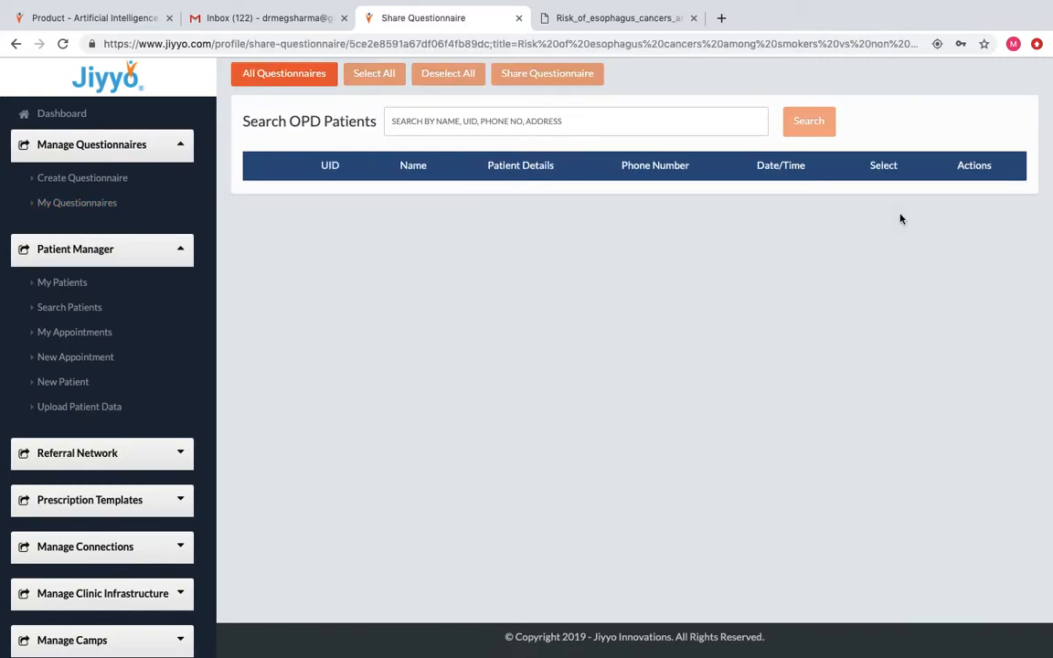
left_click(500, 112)
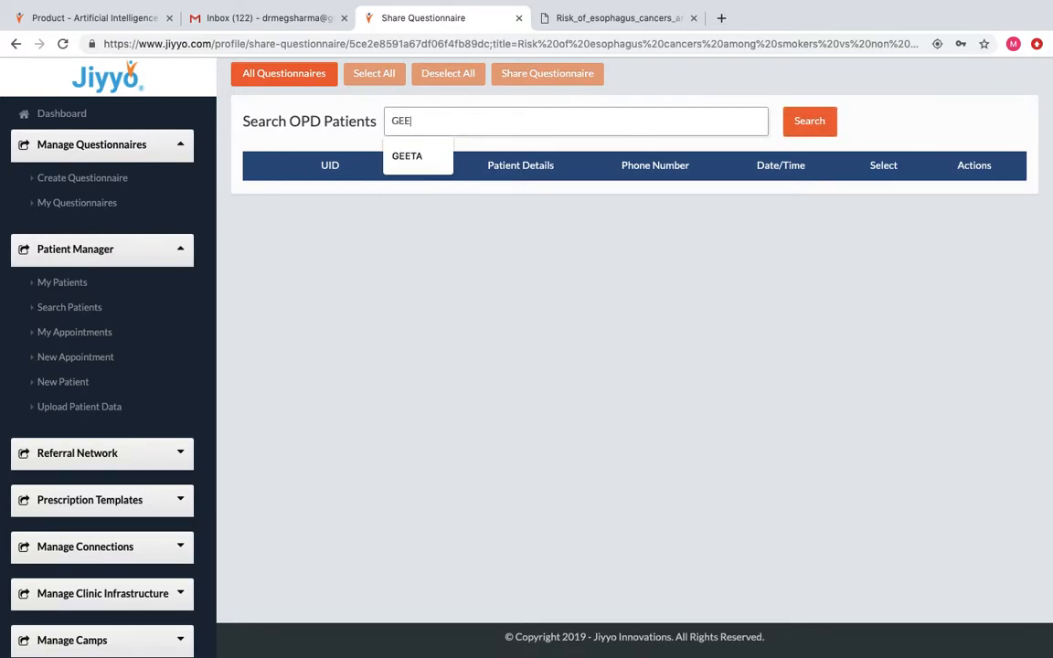
left_click(803, 130)
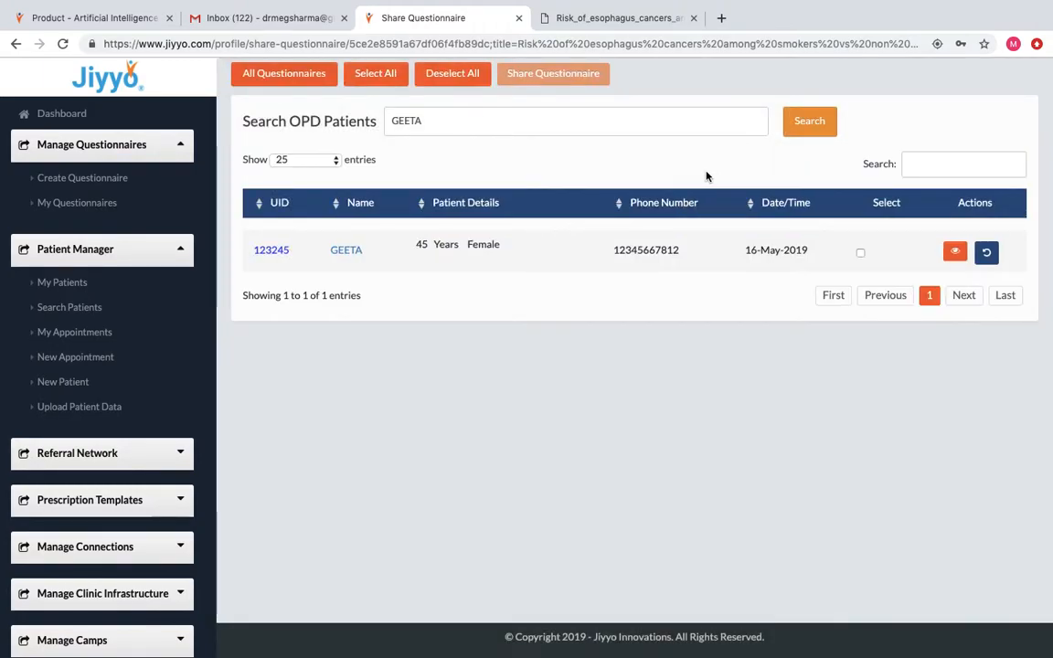
left_click(860, 253)
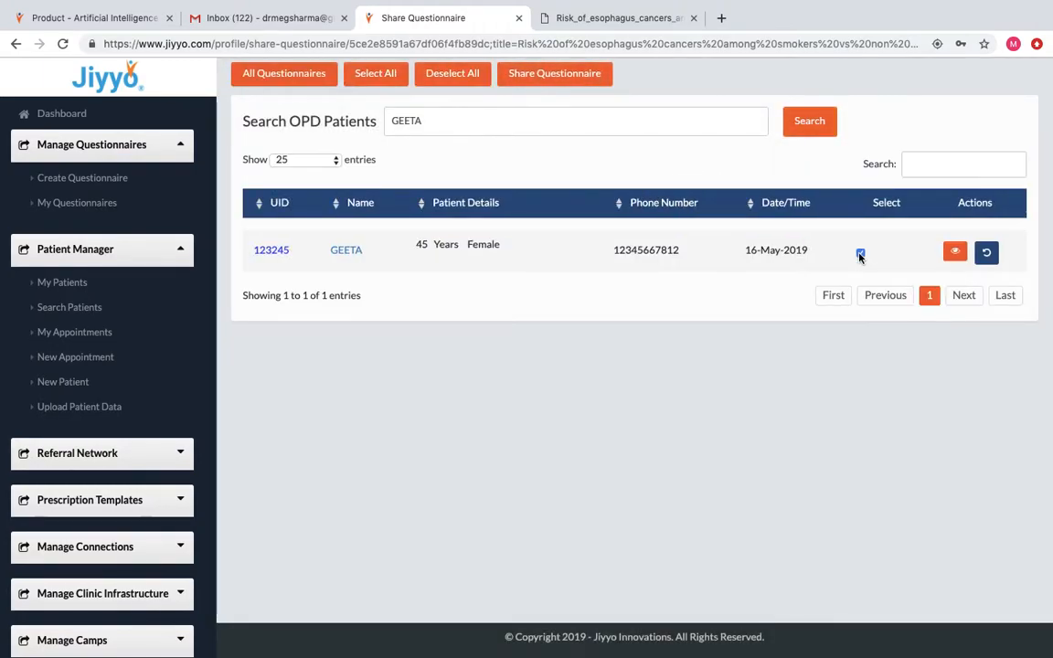
left_click(588, 77)
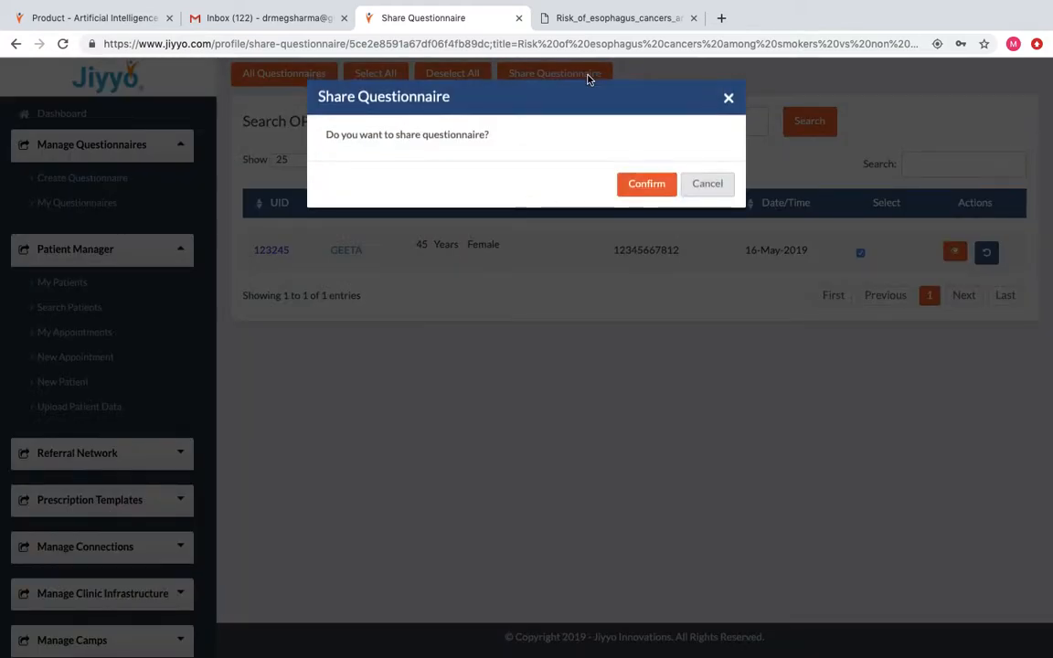
left_click(644, 185)
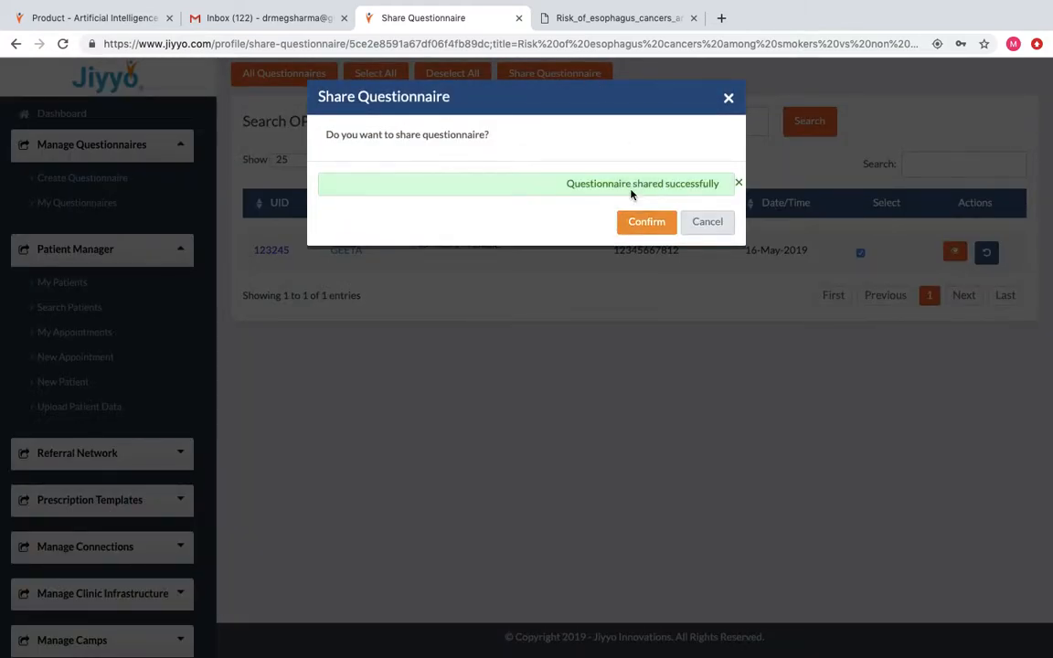